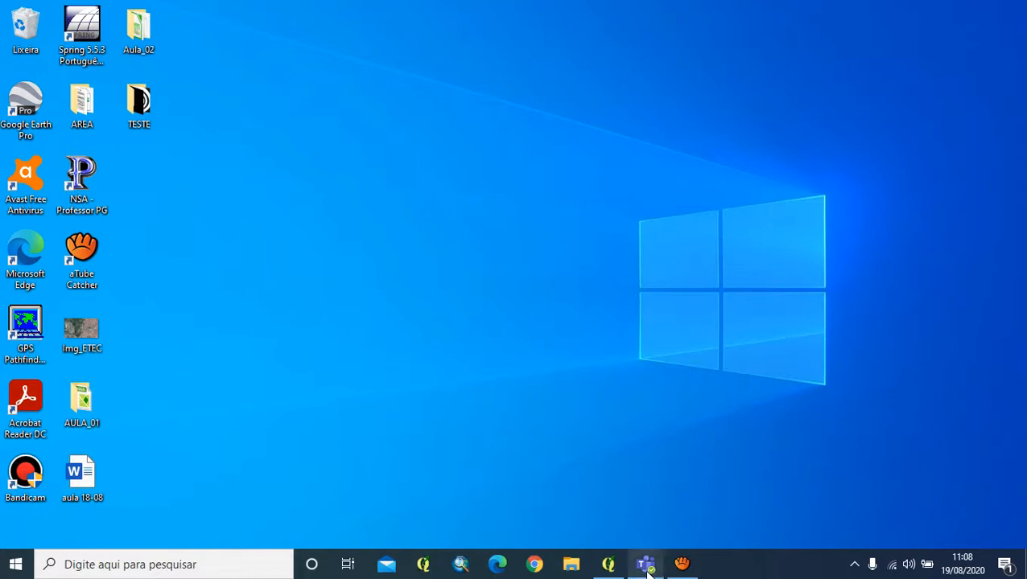
- Switch to Microsoft Teams and open the files of the PDEIG-2A-GB-N-TEC AGRIMENSURA-048-20201 team's Geral channel
{"action": "mouse_move", "coordinate": [648, 568]}
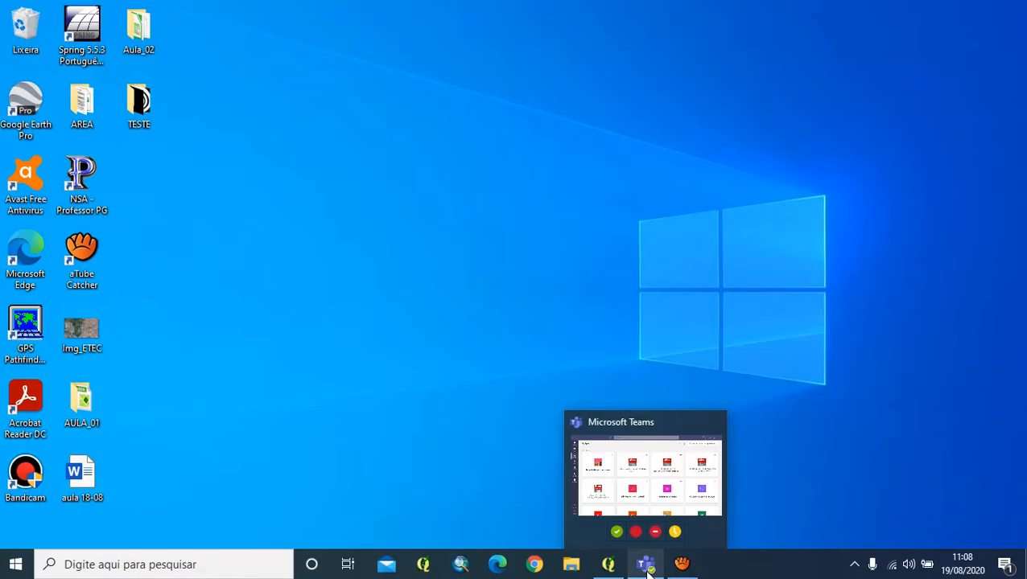
{"action": "left_click", "coordinate": [647, 565]}
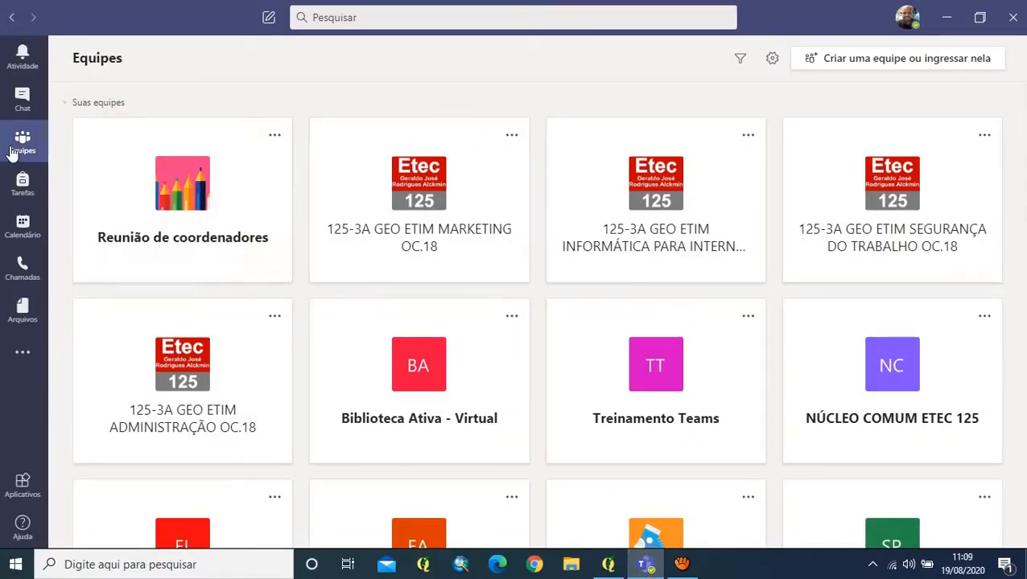
{"action": "scroll", "coordinate": [605, 240], "scroll_direction": "down", "scroll_amount": 1}
{"action": "scroll", "coordinate": [611, 270], "scroll_direction": "down", "scroll_amount": 8}
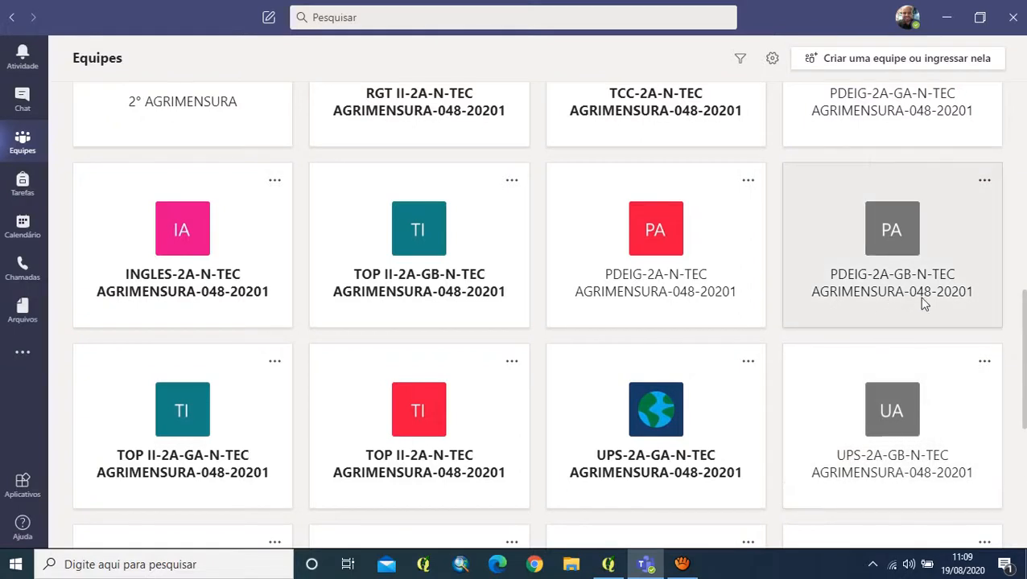
{"action": "left_click", "coordinate": [925, 256]}
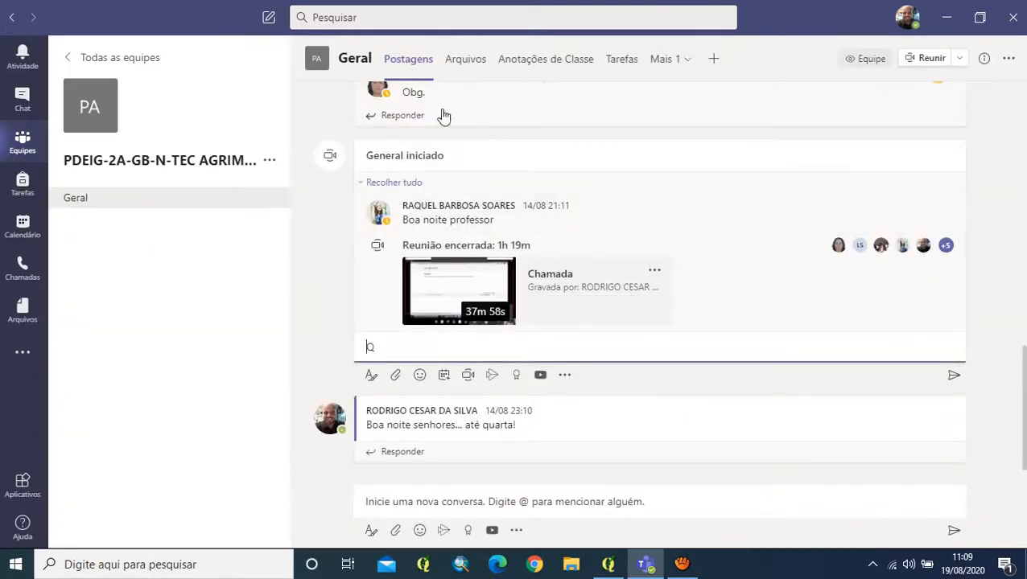
{"action": "left_click", "coordinate": [469, 62]}
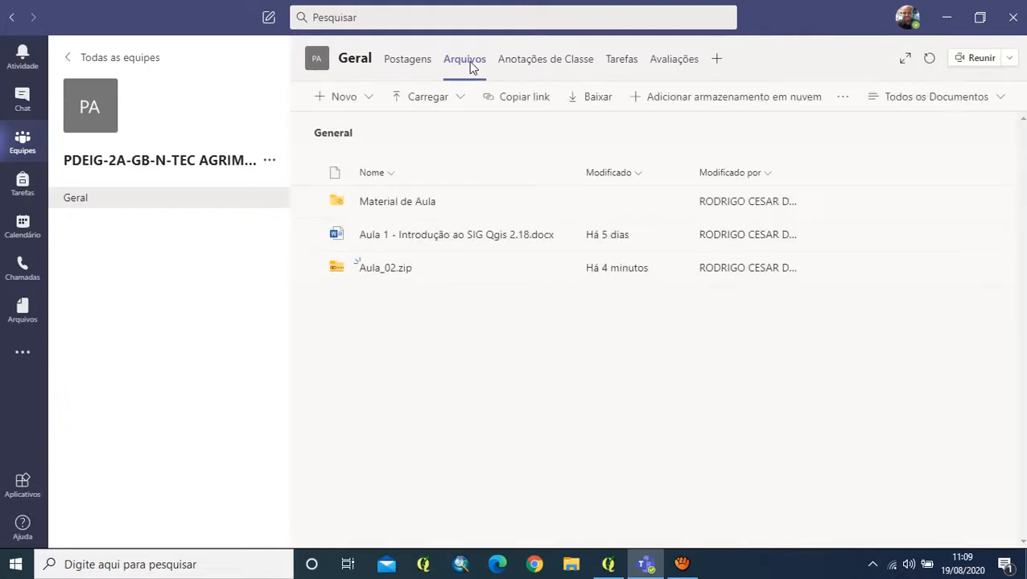
- Download Aula_02.zip from the channel's files and minimize Microsoft Teams
{"action": "left_click", "coordinate": [309, 271]}
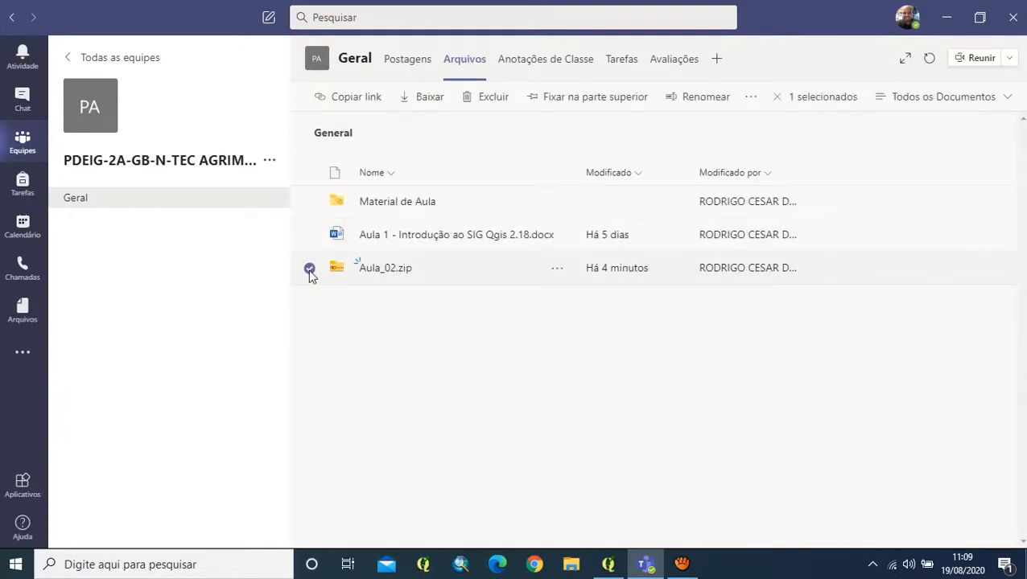
{"action": "left_click", "coordinate": [424, 103]}
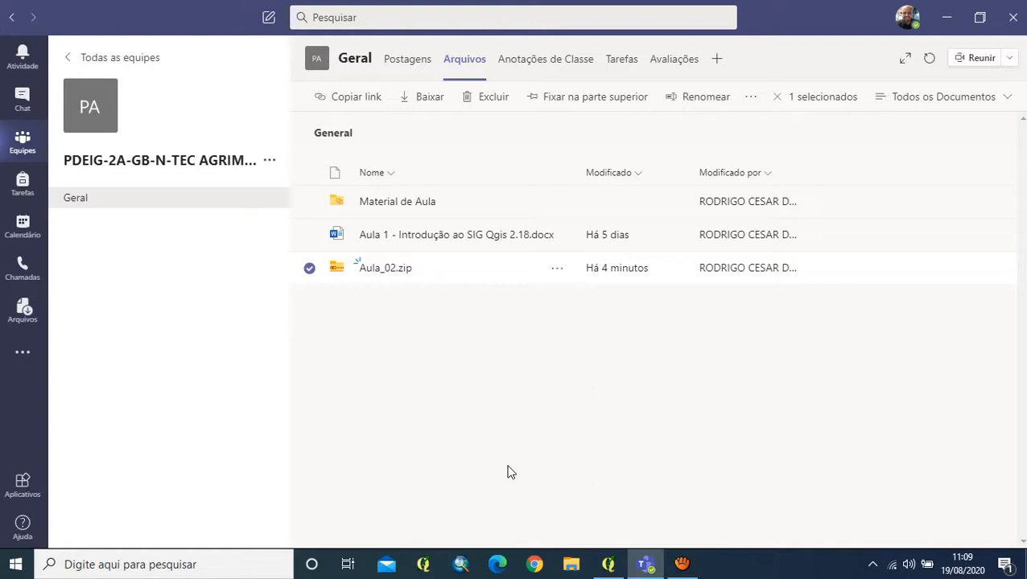
{"action": "left_click", "coordinate": [946, 17]}
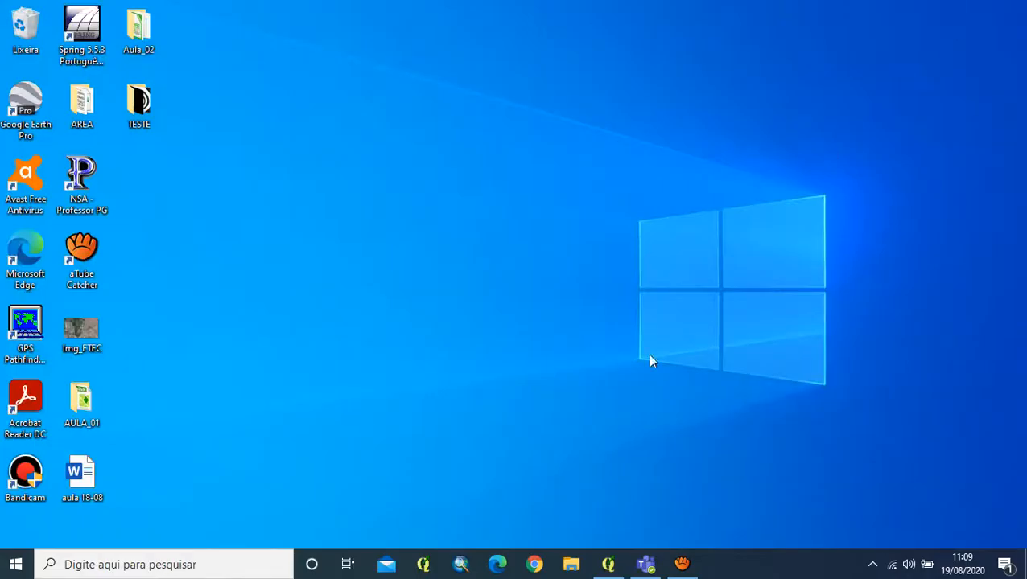
- Switch to File Explorer and copy the compressed folder Aula_02 (1) from Downloads
{"action": "left_click", "coordinate": [570, 565]}
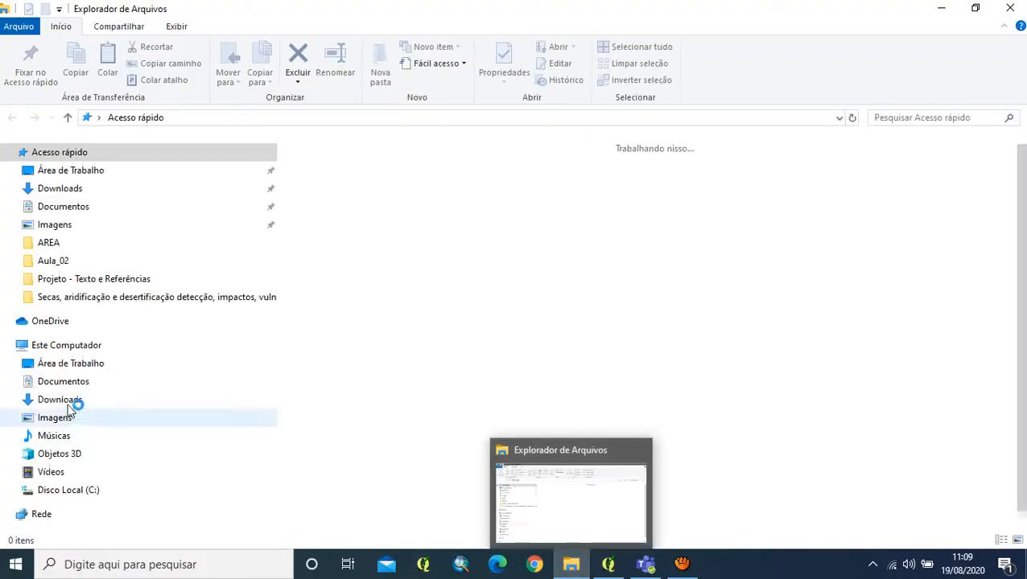
{"action": "left_click", "coordinate": [58, 345]}
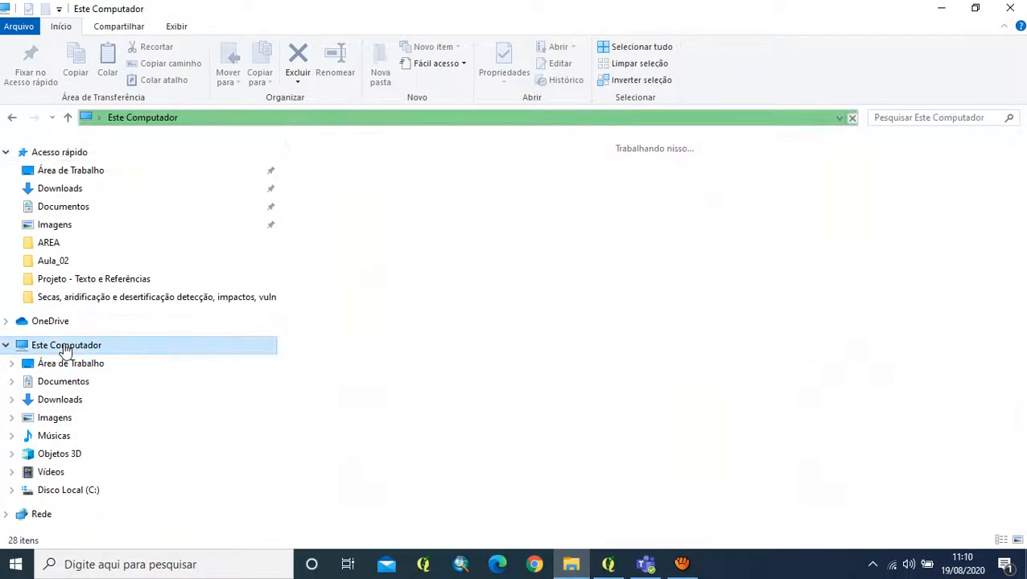
{"action": "left_click", "coordinate": [60, 400]}
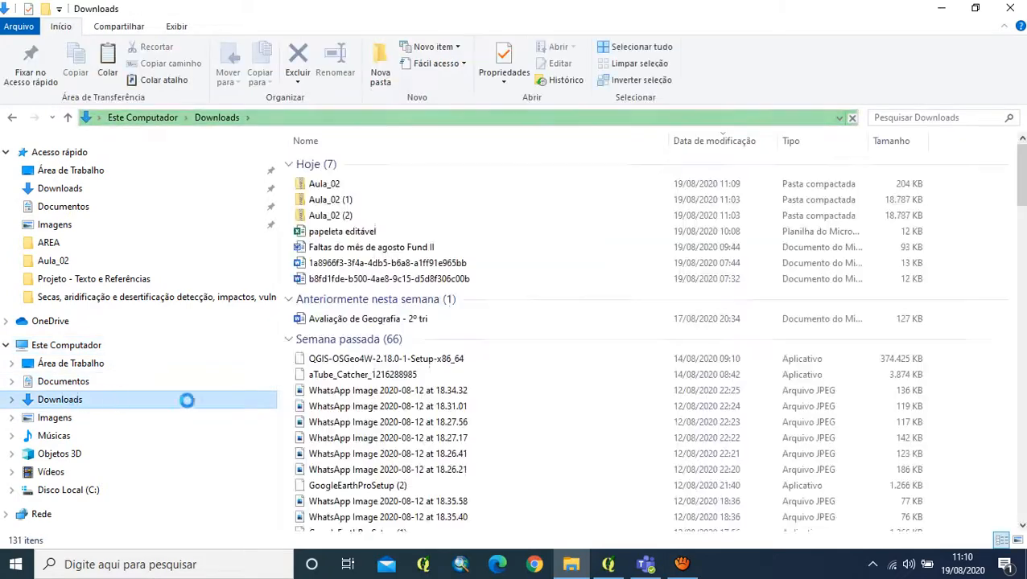
{"action": "left_click", "coordinate": [335, 184]}
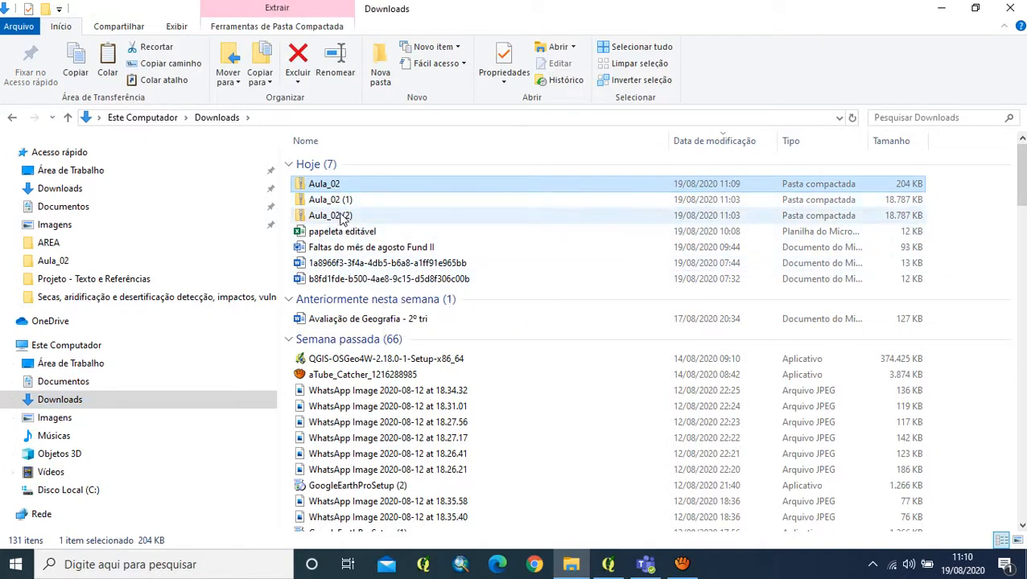
{"action": "left_click", "coordinate": [344, 217]}
{"action": "left_click", "coordinate": [349, 201]}
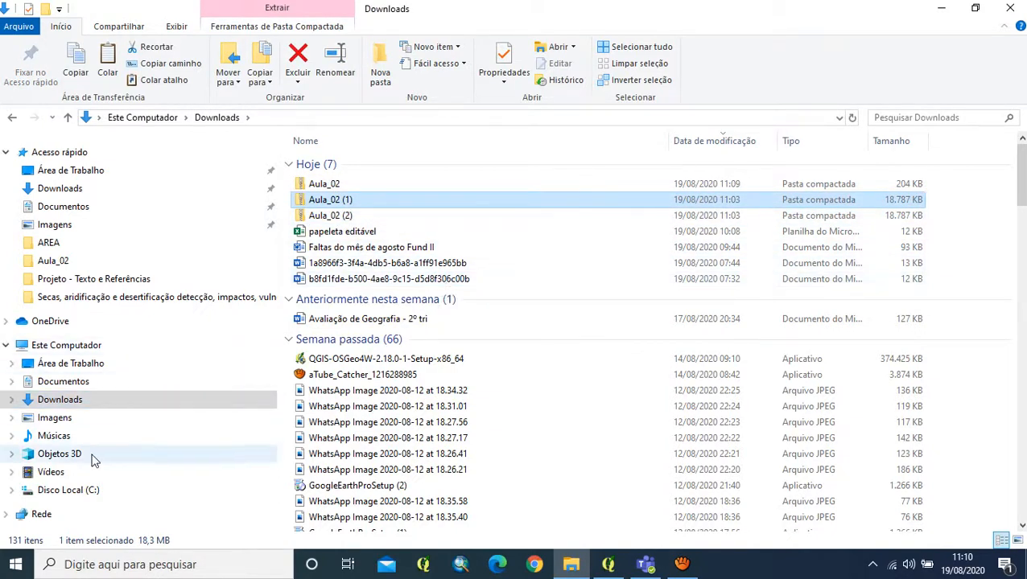
- Create a new folder named PDEIG on Disco Local (C:)
{"action": "left_click", "coordinate": [78, 493]}
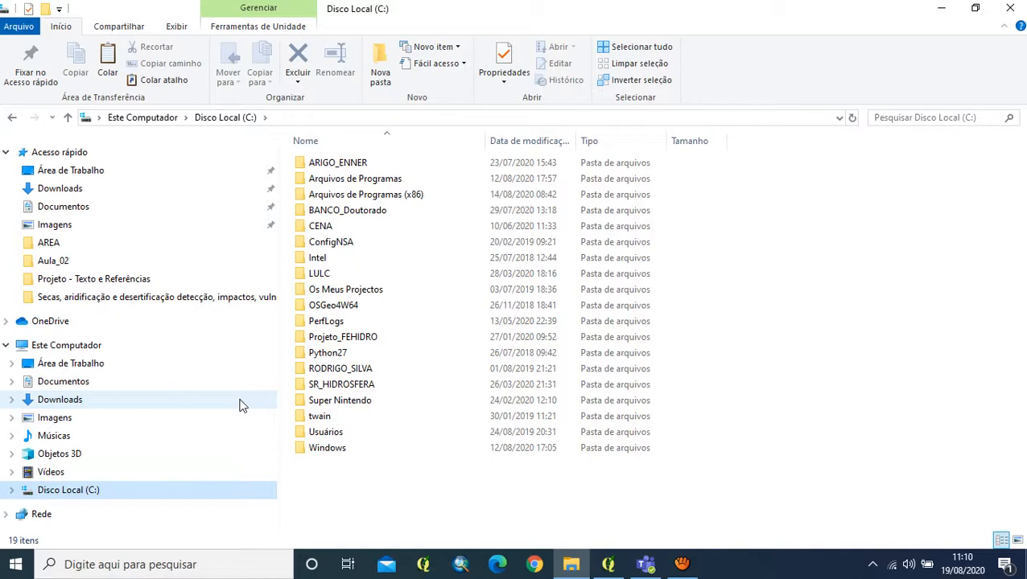
{"action": "left_click", "coordinate": [374, 71]}
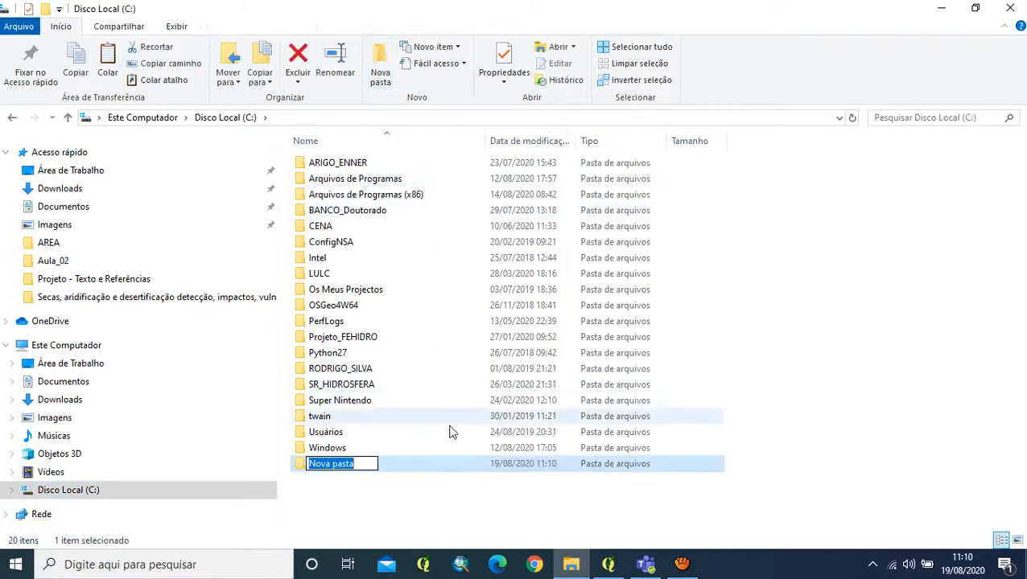
{"action": "type", "text": "PDEIG"}
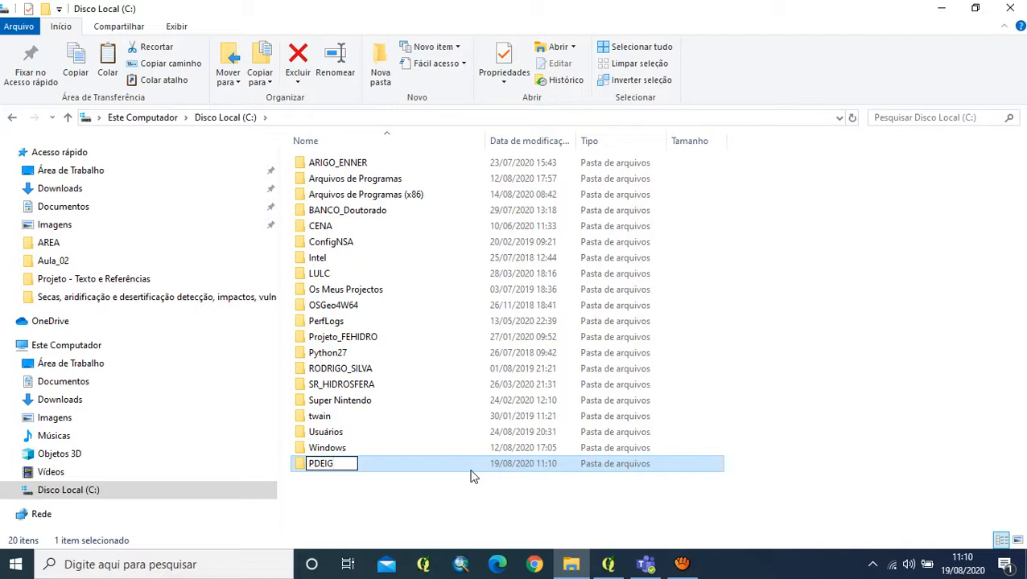
{"action": "key", "text": "Return"}
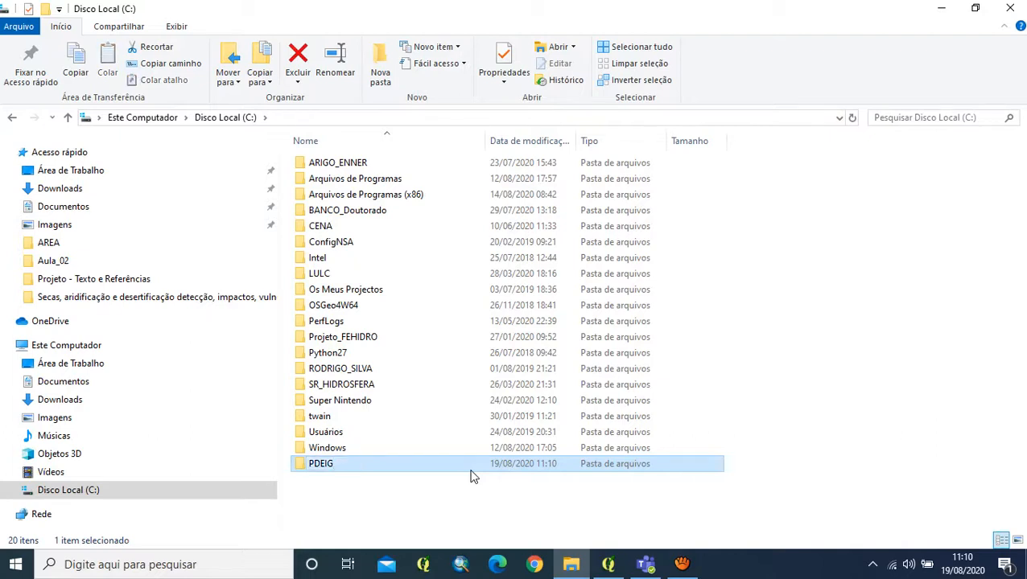
- Paste the copied Aula_02 (1) archive into the PDEIG folder
{"action": "double_click", "coordinate": [376, 469]}
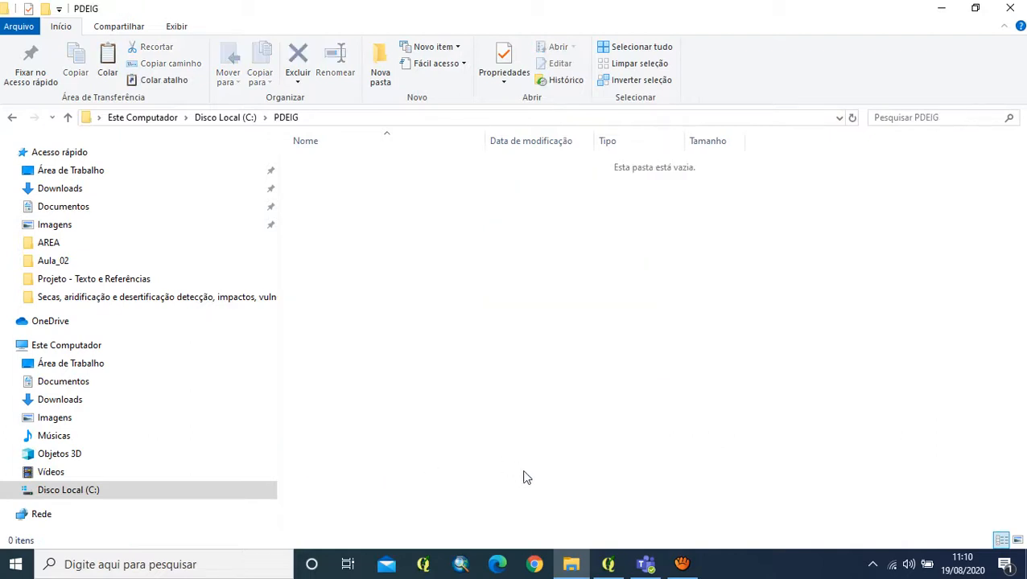
{"action": "key", "text": "ctrl+v"}
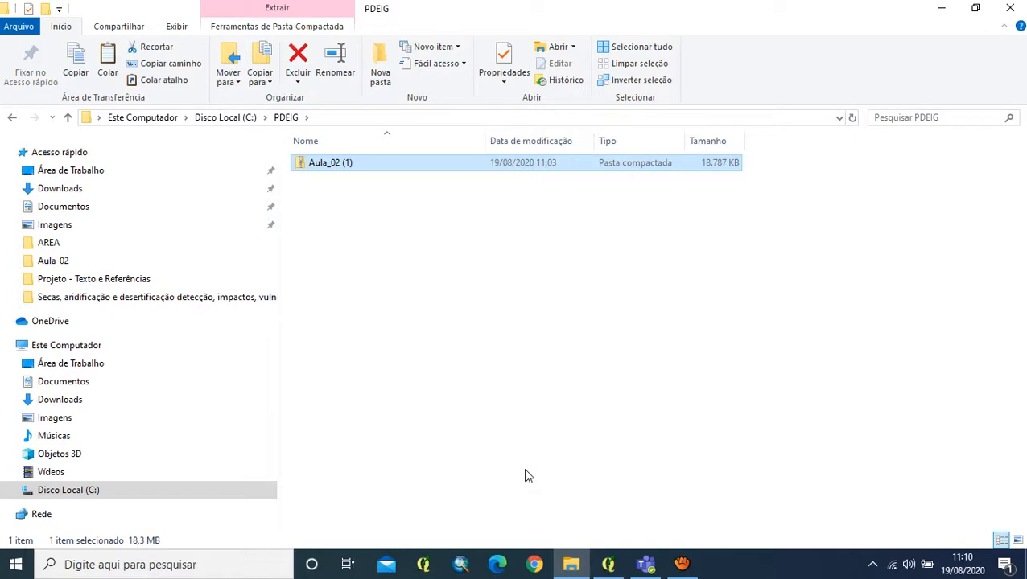
{"action": "left_click", "coordinate": [452, 263]}
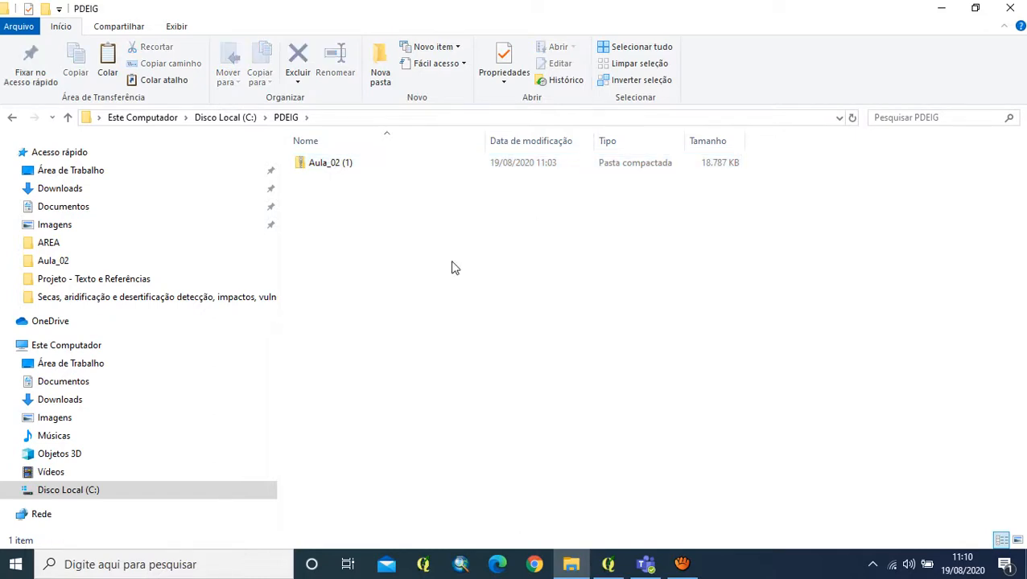
- Extract all files of the Aula_02 (1) archive to C:\PDEIG\Aula_02 (1)
{"action": "left_click", "coordinate": [341, 169]}
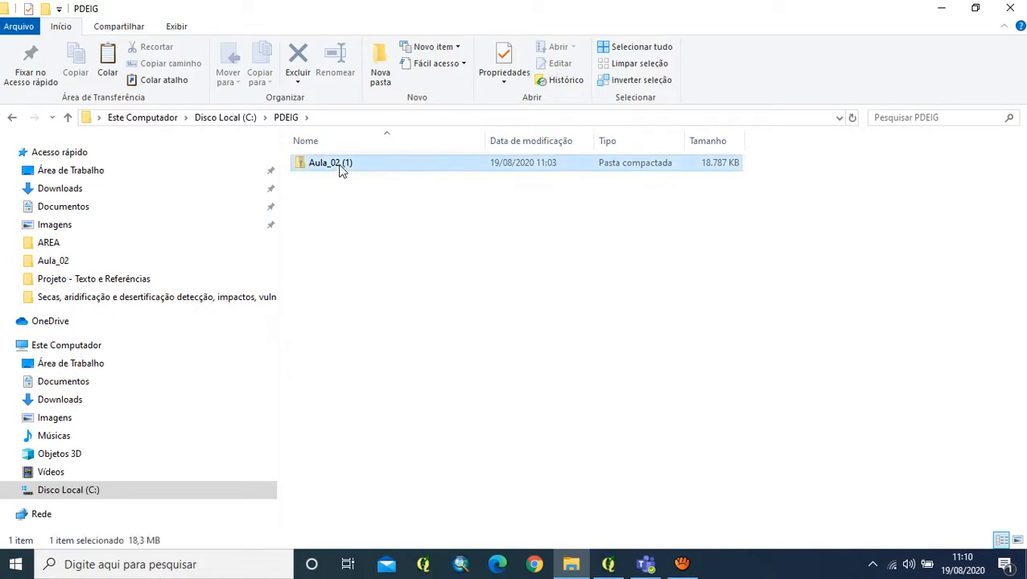
{"action": "right_click", "coordinate": [341, 169]}
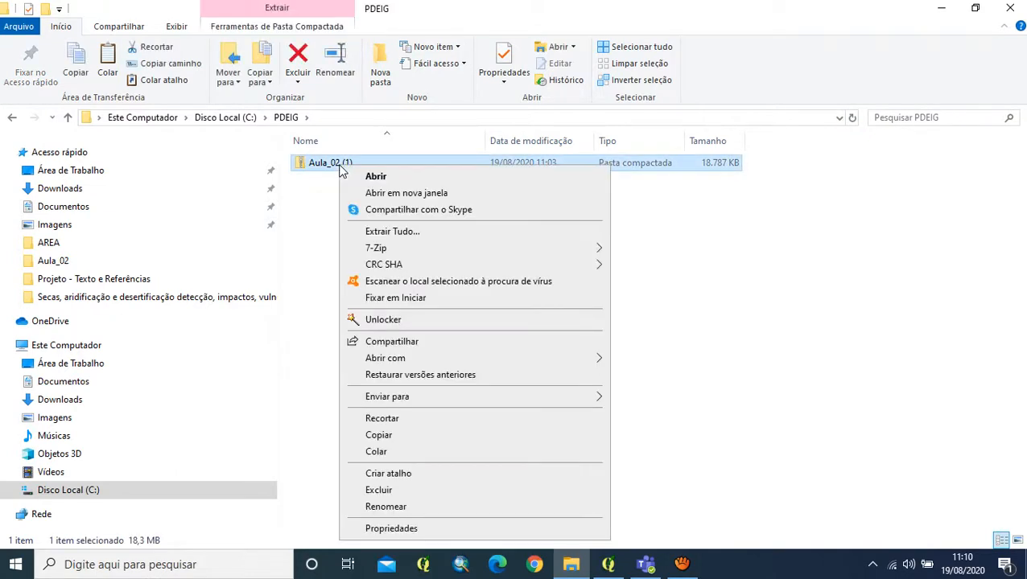
{"action": "left_click", "coordinate": [393, 231]}
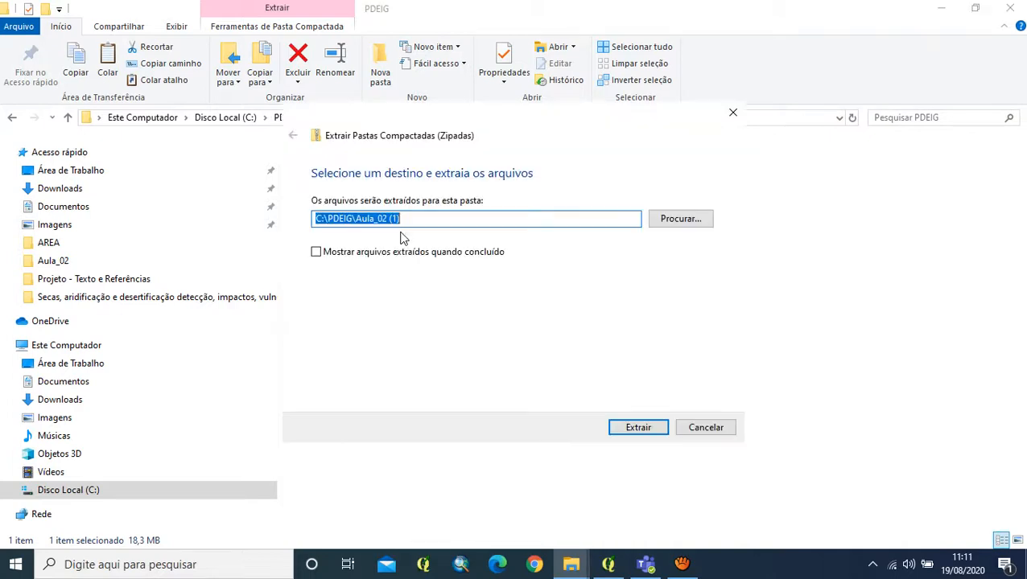
{"action": "left_click", "coordinate": [636, 427]}
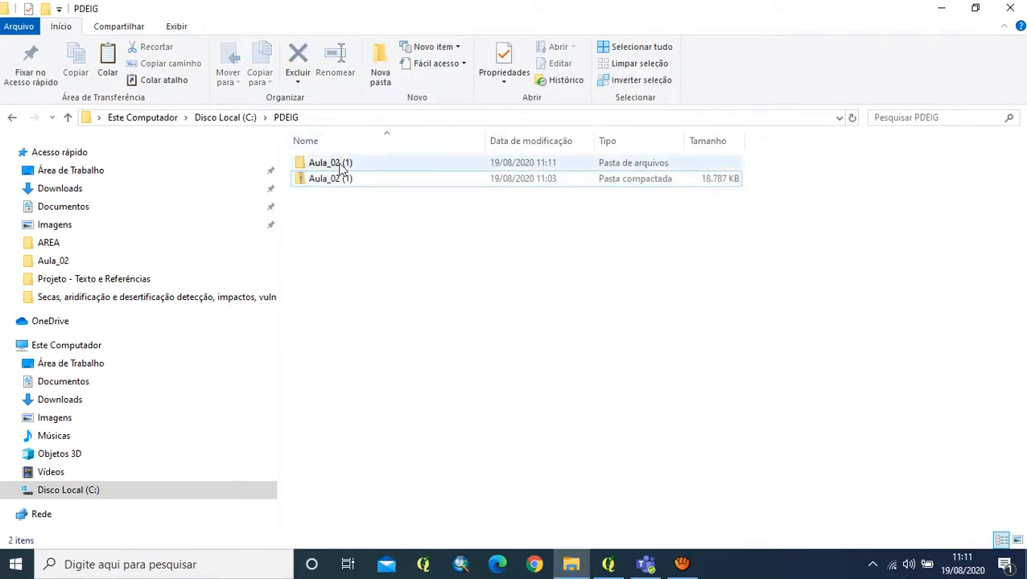
- Check the files inside the extracted Aula_02 folder and close File Explorer
{"action": "left_click", "coordinate": [342, 167]}
{"action": "double_click", "coordinate": [342, 166]}
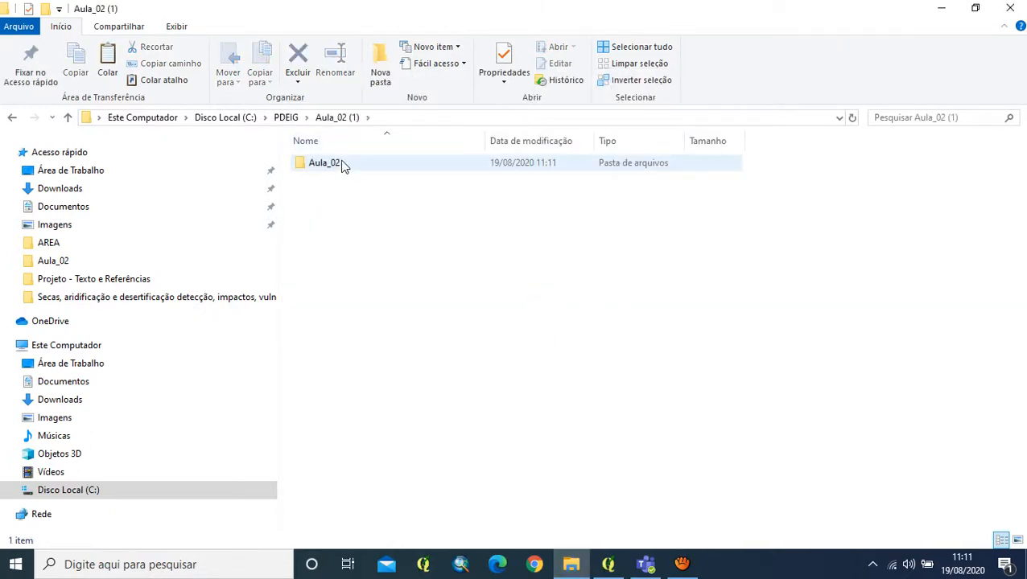
{"action": "double_click", "coordinate": [342, 165]}
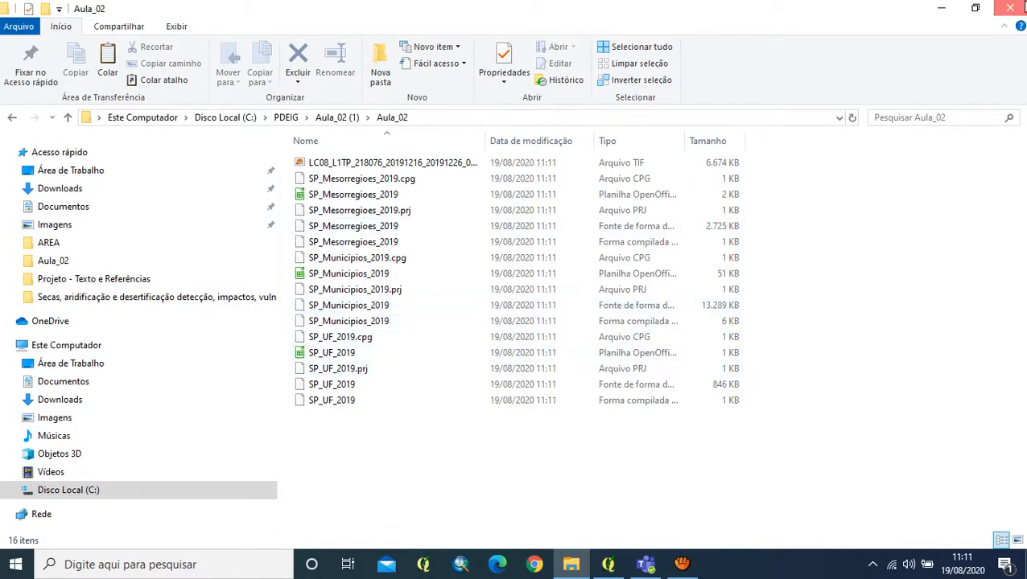
{"action": "left_click", "coordinate": [1013, 8]}
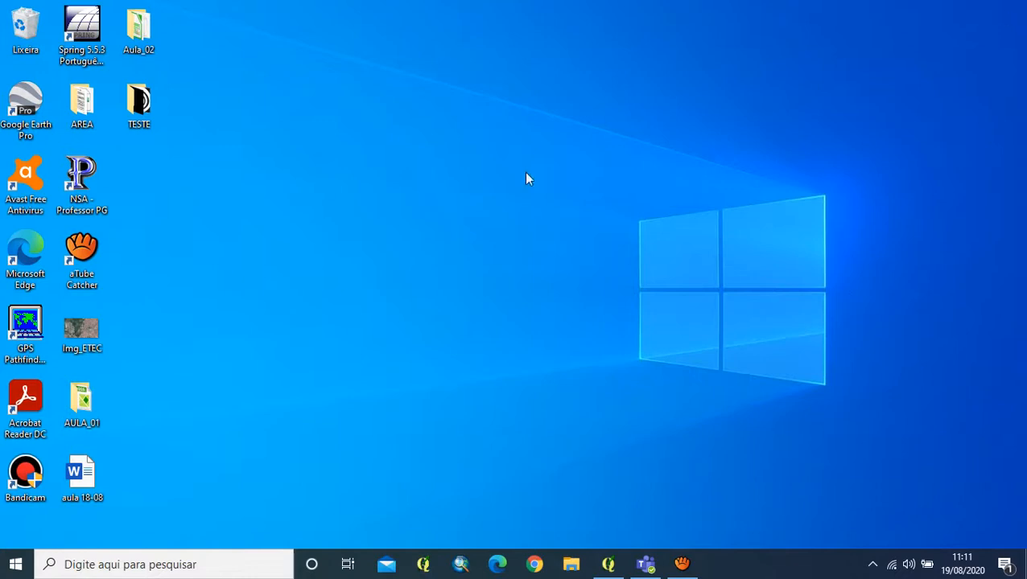
- Look up QGIS Desktop 2.18.0 in the QGIS 2.18 group of the installed programs
{"action": "left_click", "coordinate": [15, 564]}
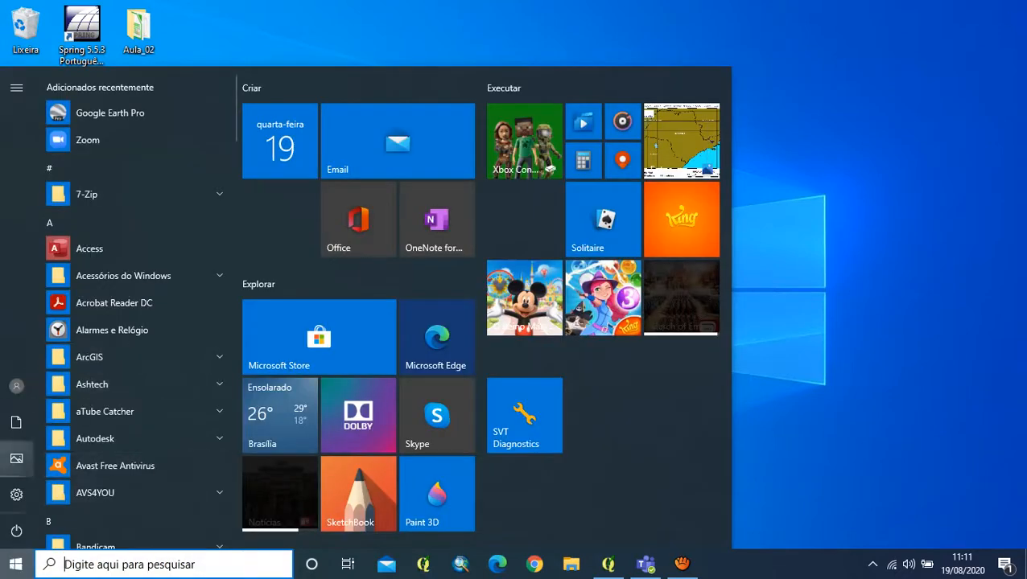
{"action": "scroll", "coordinate": [156, 217], "scroll_direction": "down", "scroll_amount": 5}
{"action": "scroll", "coordinate": [121, 275], "scroll_direction": "down", "scroll_amount": 15}
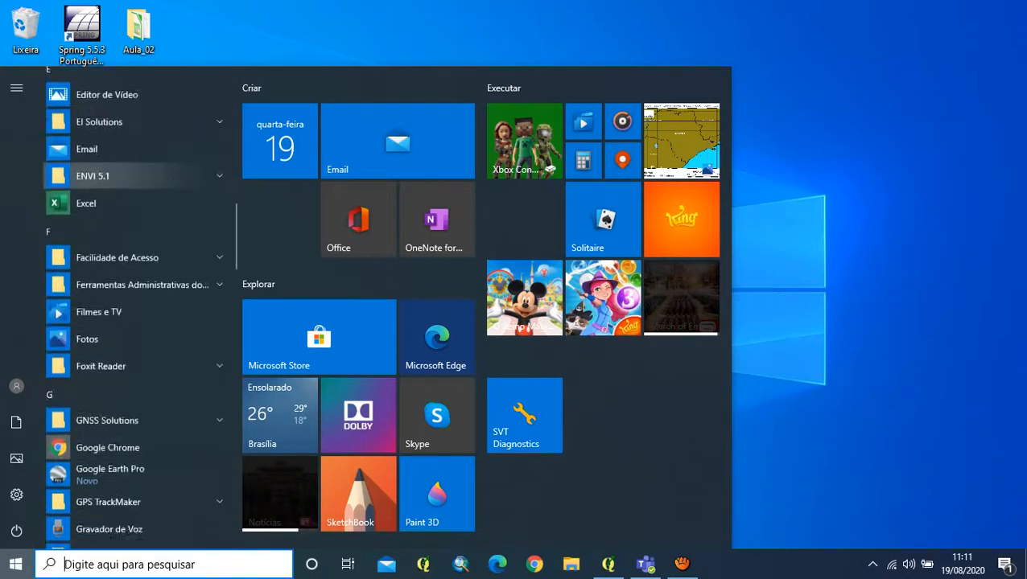
{"action": "scroll", "coordinate": [121, 304], "scroll_direction": "down", "scroll_amount": 8}
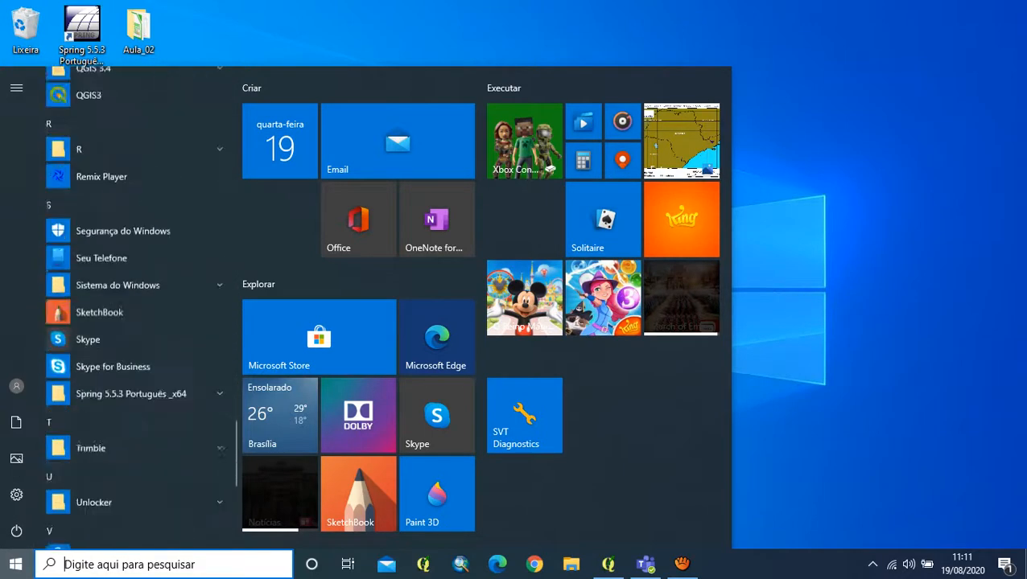
{"action": "scroll", "coordinate": [120, 305], "scroll_direction": "up", "scroll_amount": 8}
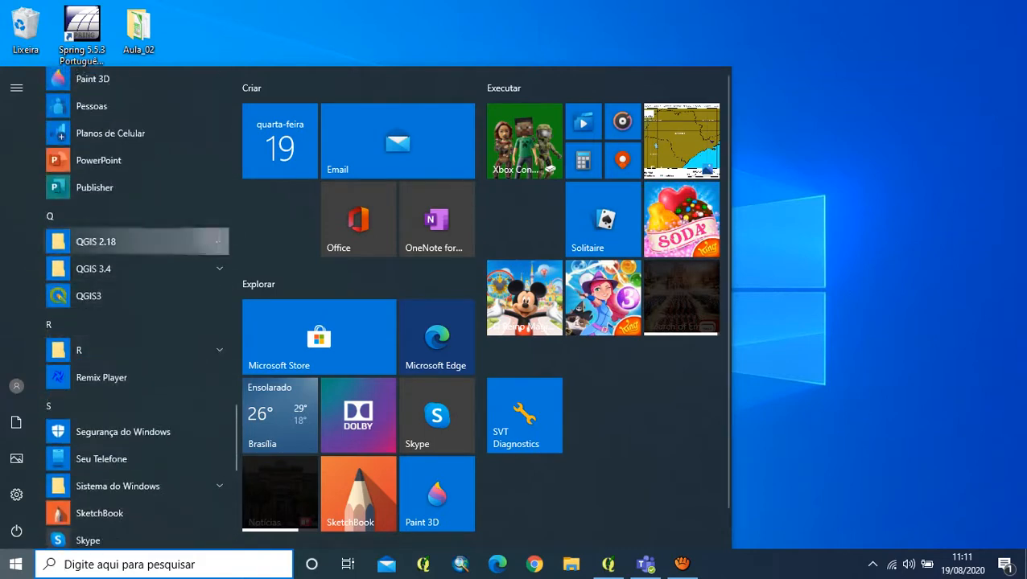
{"action": "left_click", "coordinate": [120, 242]}
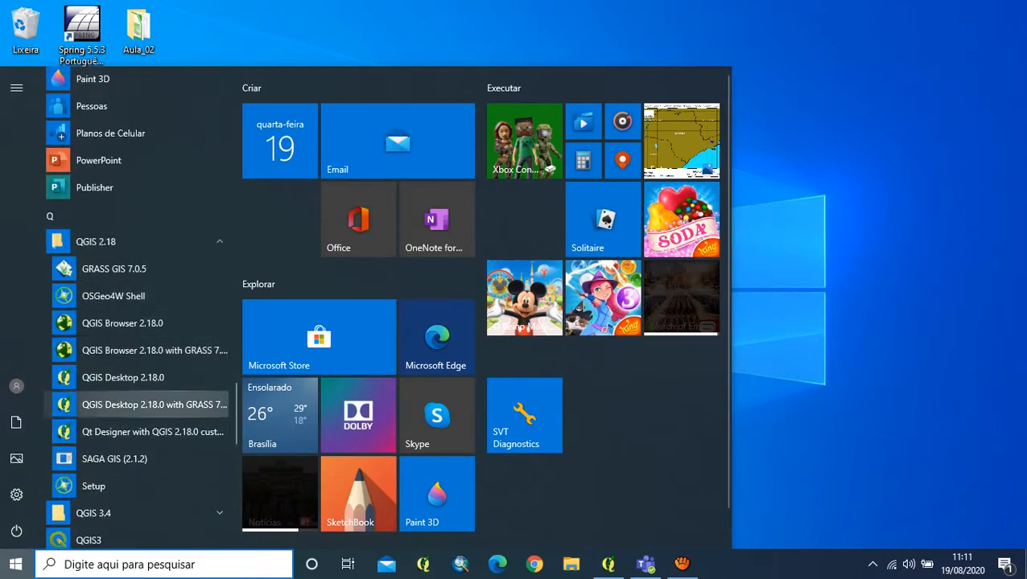
{"action": "scroll", "coordinate": [120, 378], "scroll_direction": "down", "scroll_amount": 2}
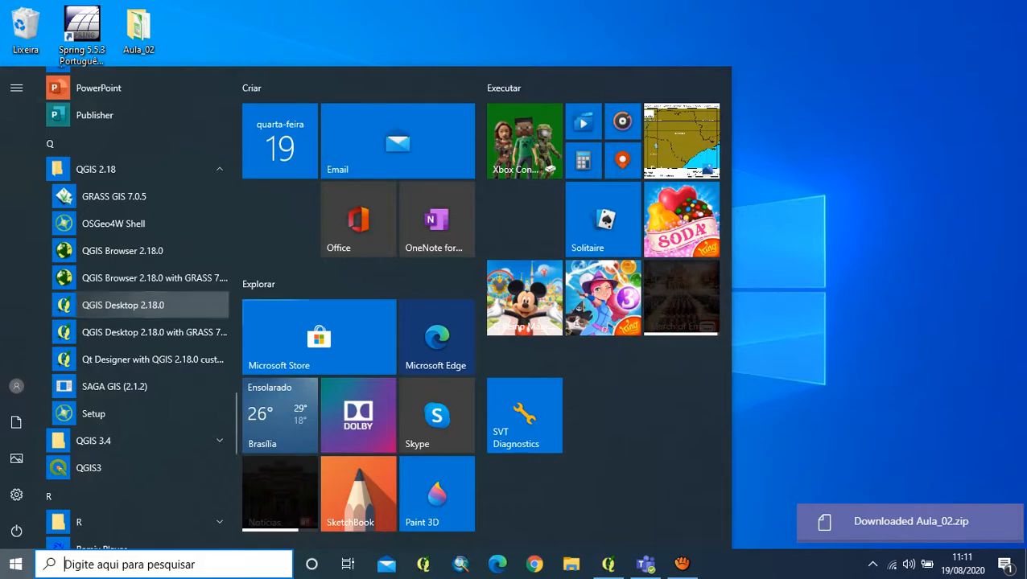
{"action": "left_click", "coordinate": [925, 314]}
- Switch to QGIS 2.18.0 and enable on-the-fly coordinate system transformation in the project properties
{"action": "left_click", "coordinate": [605, 568]}
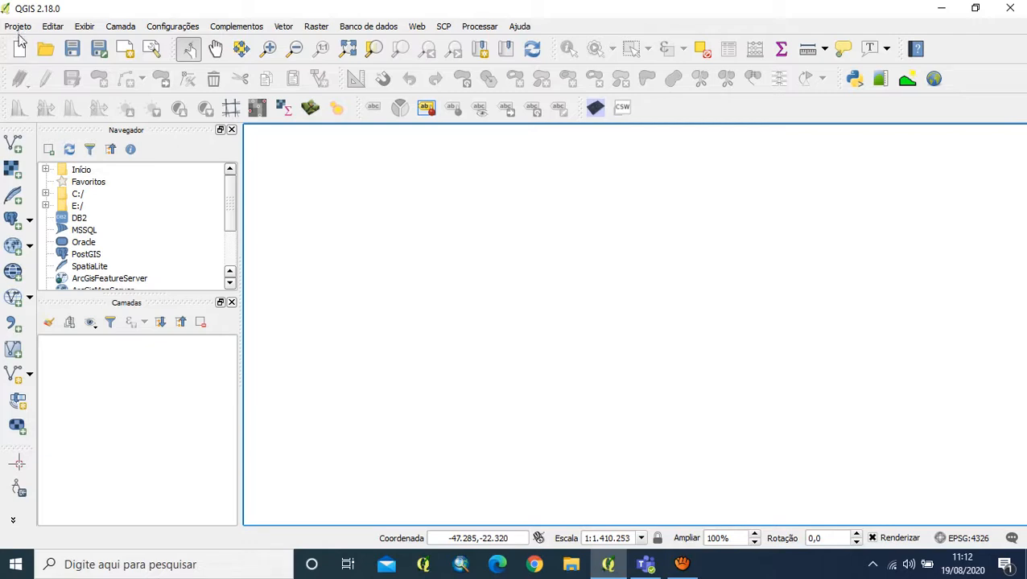
{"action": "left_click", "coordinate": [18, 26]}
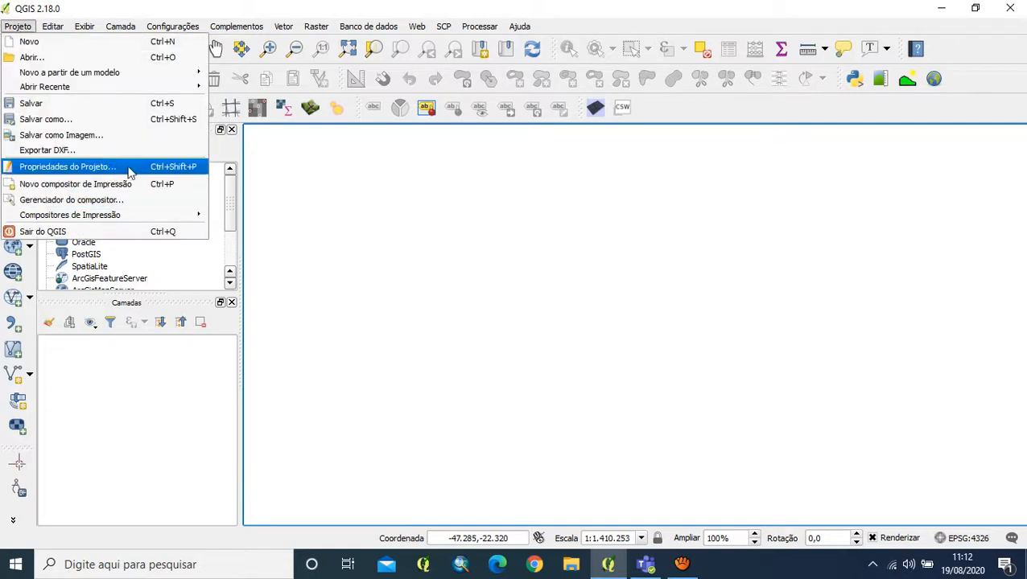
{"action": "left_click", "coordinate": [128, 171]}
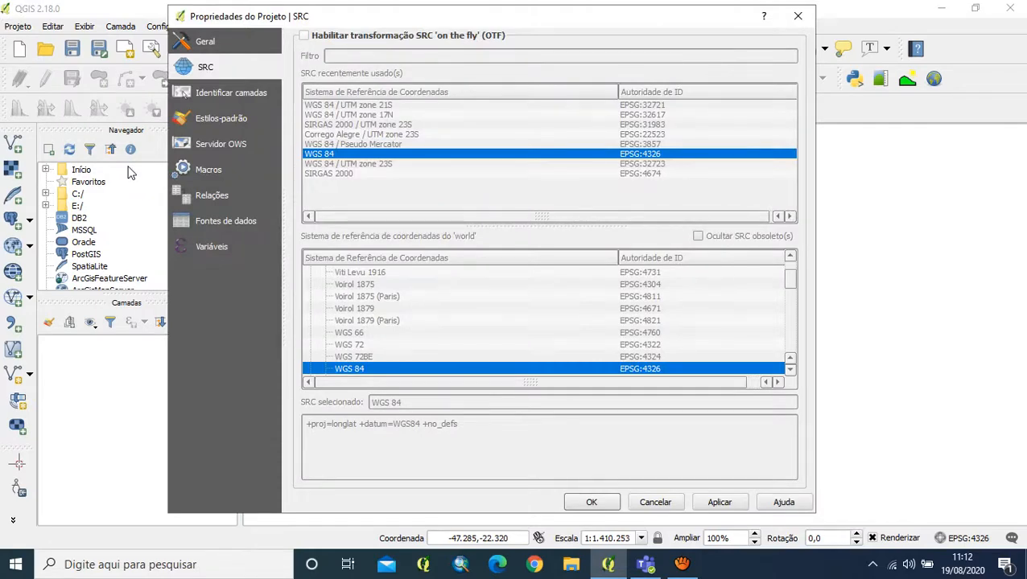
{"action": "left_click", "coordinate": [304, 36]}
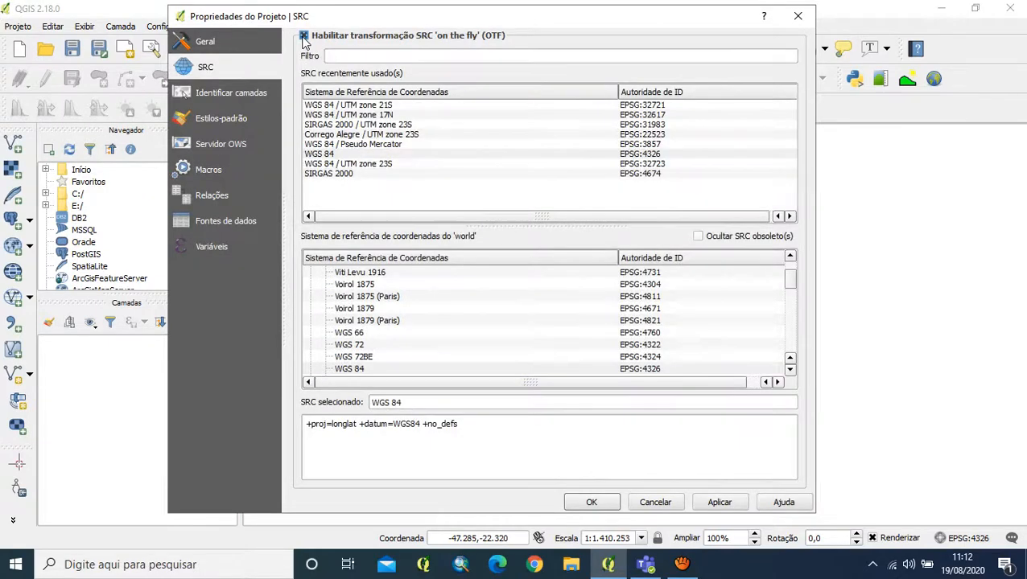
- Filter the coordinate reference systems by SIRGAS 2000 and select the geographic SIRGAS 2000 system, EPSG:4674
{"action": "left_click", "coordinate": [403, 58]}
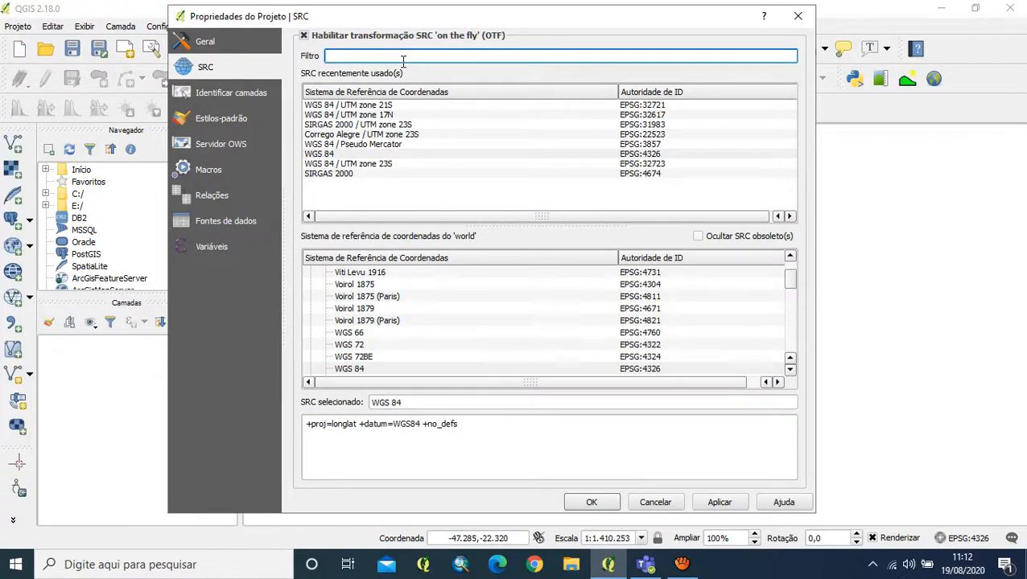
{"action": "type", "text": "SIR"}
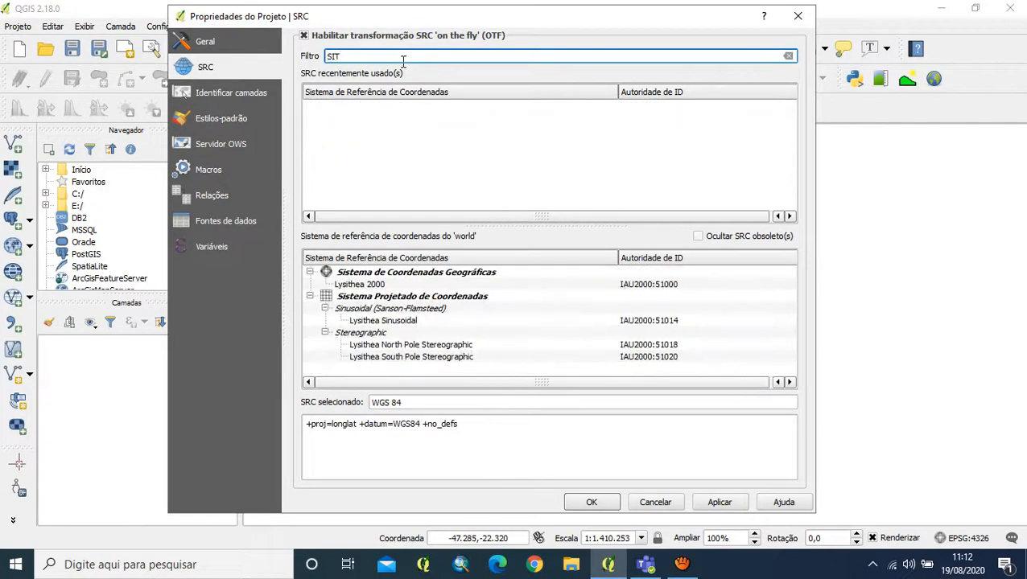
{"action": "type", "text": "GAS 2000"}
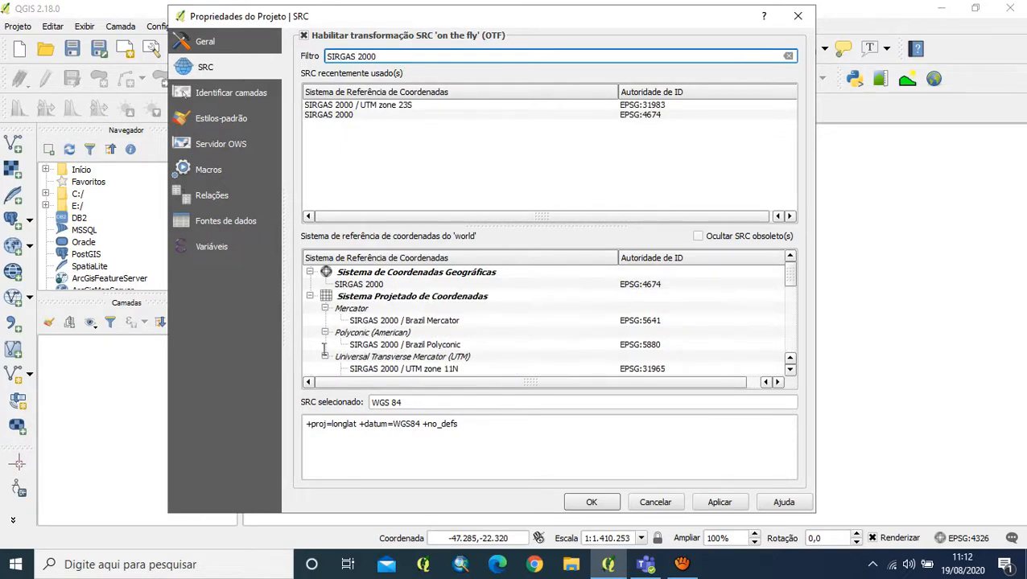
{"action": "left_click", "coordinate": [653, 287]}
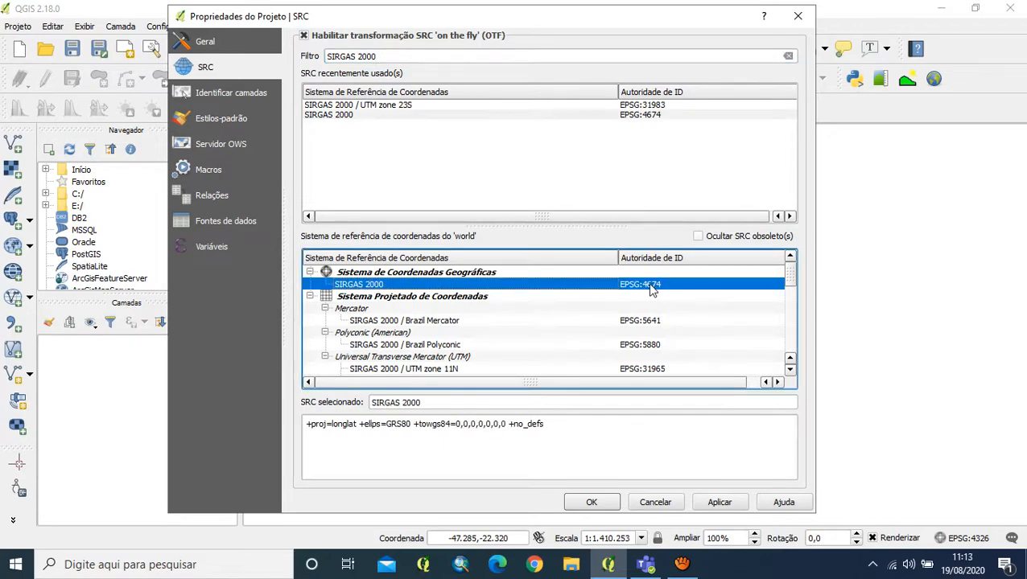
- Replace the coordinate system filter with the EPSG code 4674
{"action": "left_click_drag", "start_coordinate": [416, 58], "coordinate": [223, 56]}
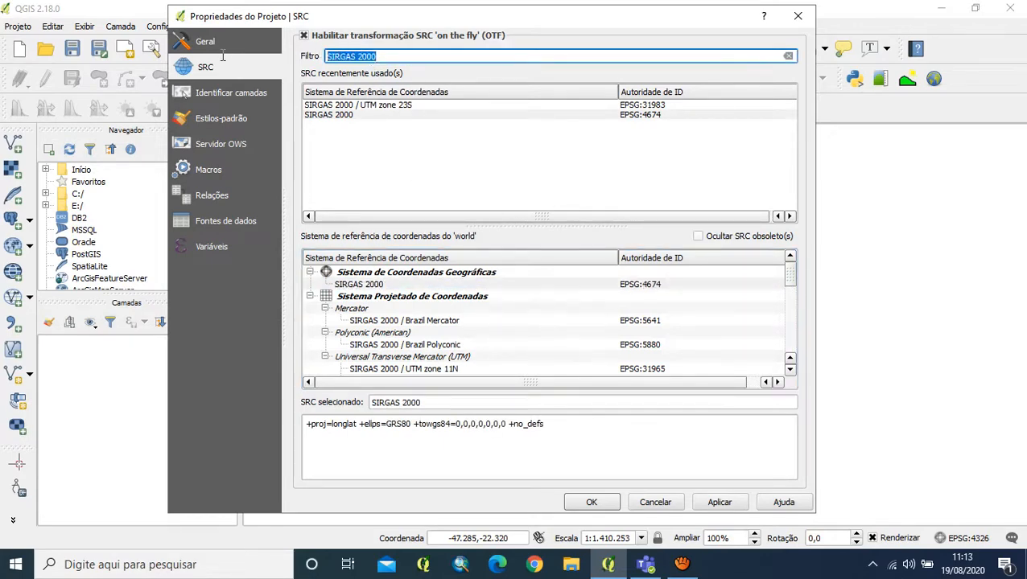
{"action": "key", "text": "BackSpace"}
{"action": "type", "text": "4"}
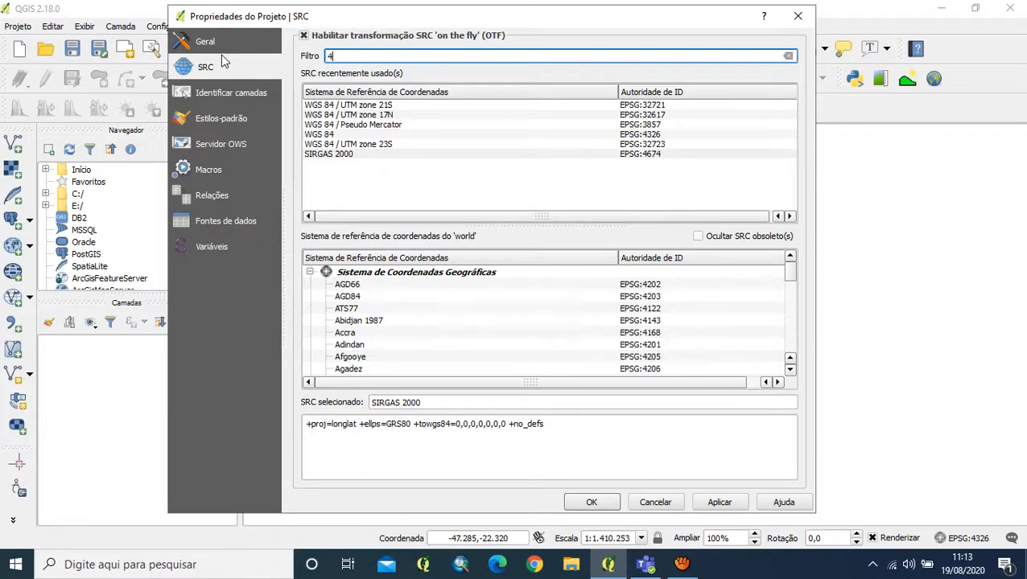
{"action": "type", "text": "974"}
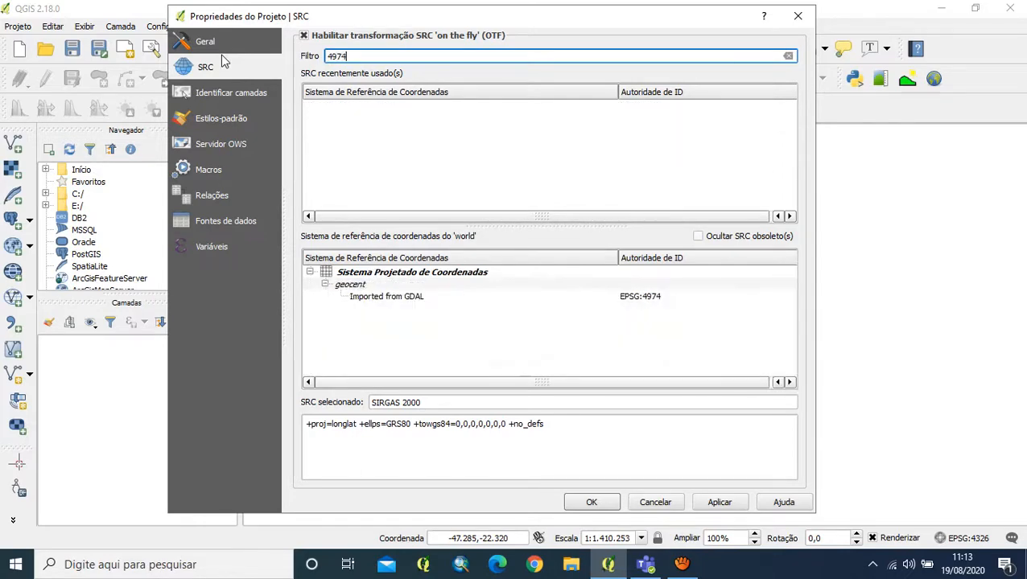
{"action": "key", "text": "BackSpace"}
{"action": "key", "text": "BackSpace"}
{"action": "key", "text": "BackSpace"}
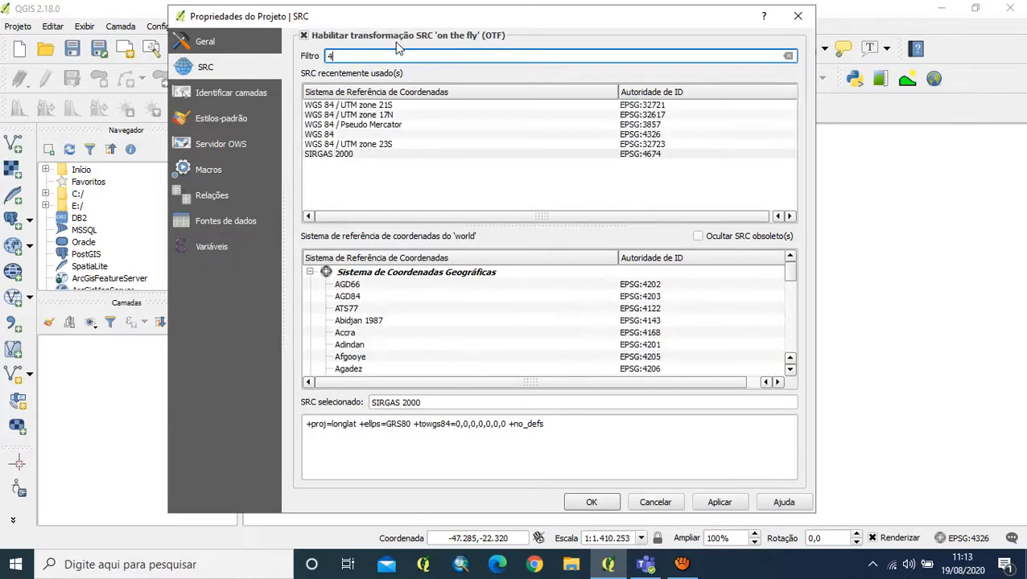
{"action": "type", "text": "6"}
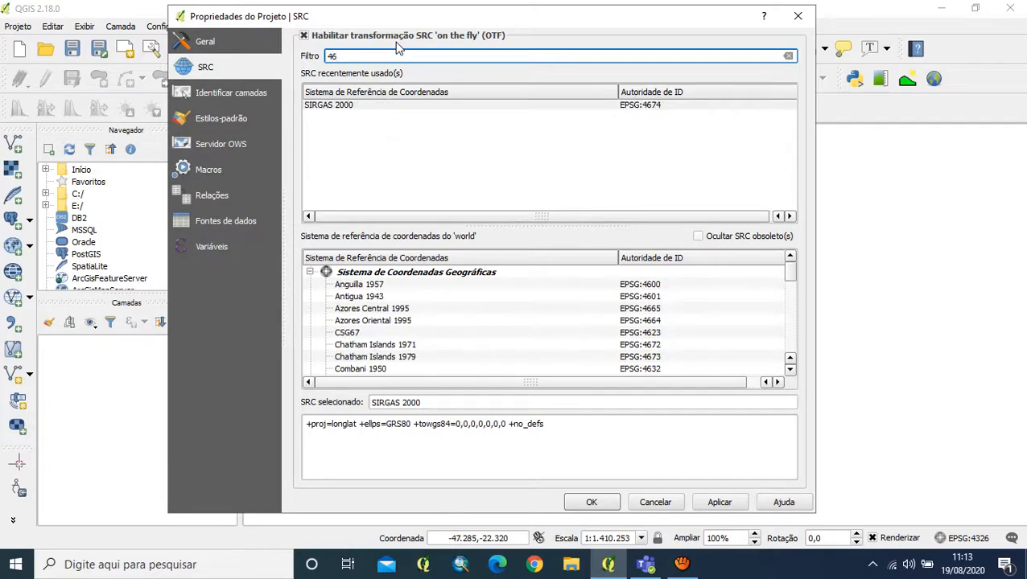
{"action": "type", "text": "'74"}
{"action": "key", "text": "BackSpace"}
{"action": "key", "text": "BackSpace"}
{"action": "key", "text": "BackSpace"}
{"action": "type", "text": "74"}
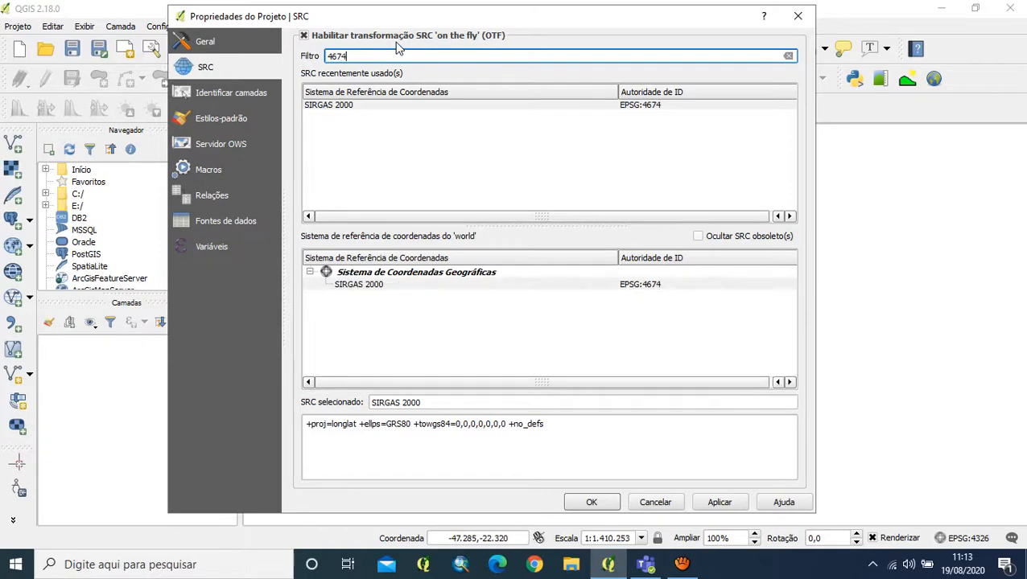
- Select SIRGAS 2000 (EPSG:4674), apply it as the project's coordinate system and close the project properties
{"action": "left_click", "coordinate": [361, 285]}
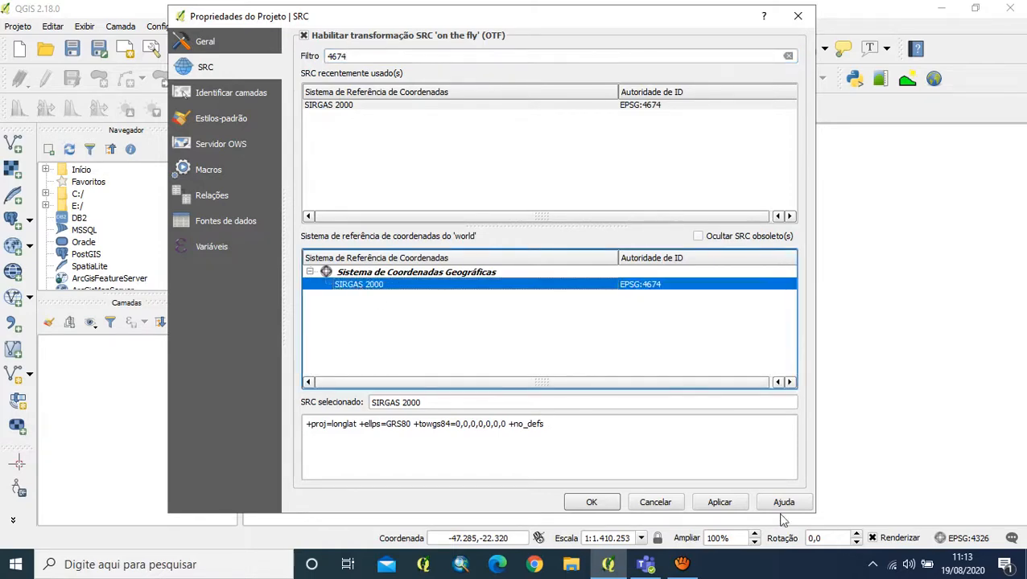
{"action": "left_click", "coordinate": [717, 500]}
{"action": "left_click", "coordinate": [593, 502]}
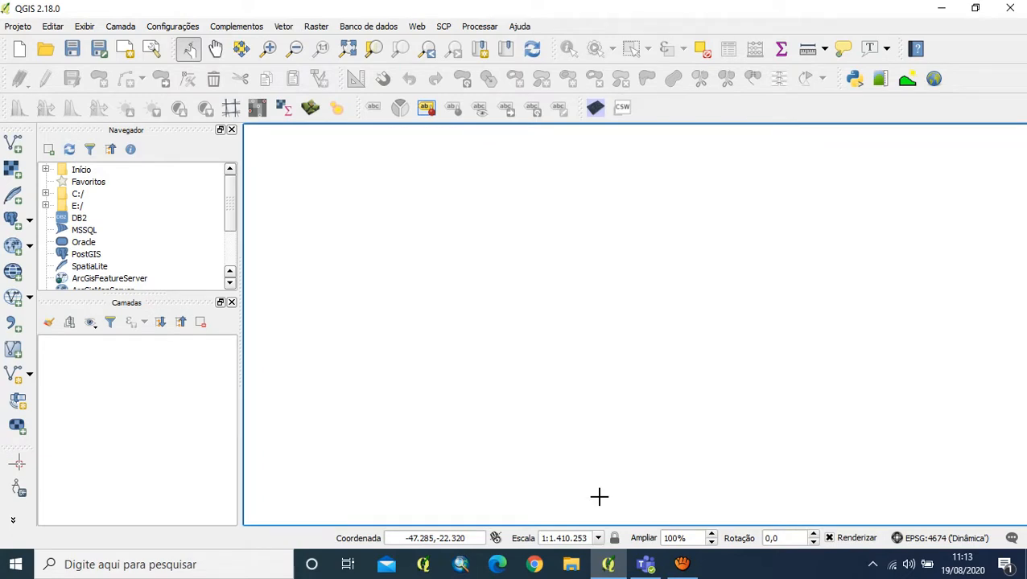
- Start adding a vector layer and browse to the folder C:\PDEIG\Aula_02 (1)\Aula_02 for the source files
{"action": "left_click", "coordinate": [13, 143]}
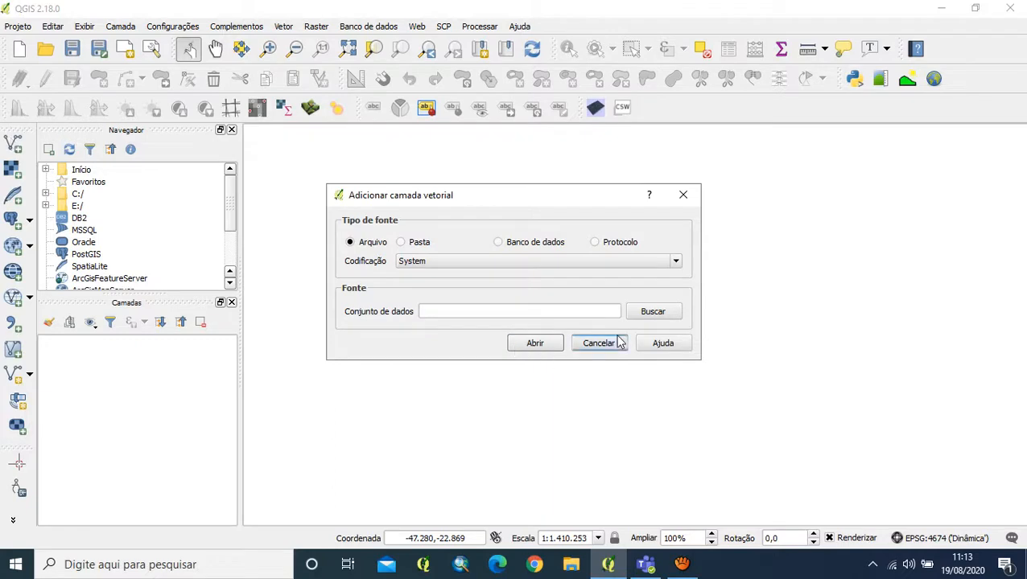
{"action": "left_click", "coordinate": [664, 314]}
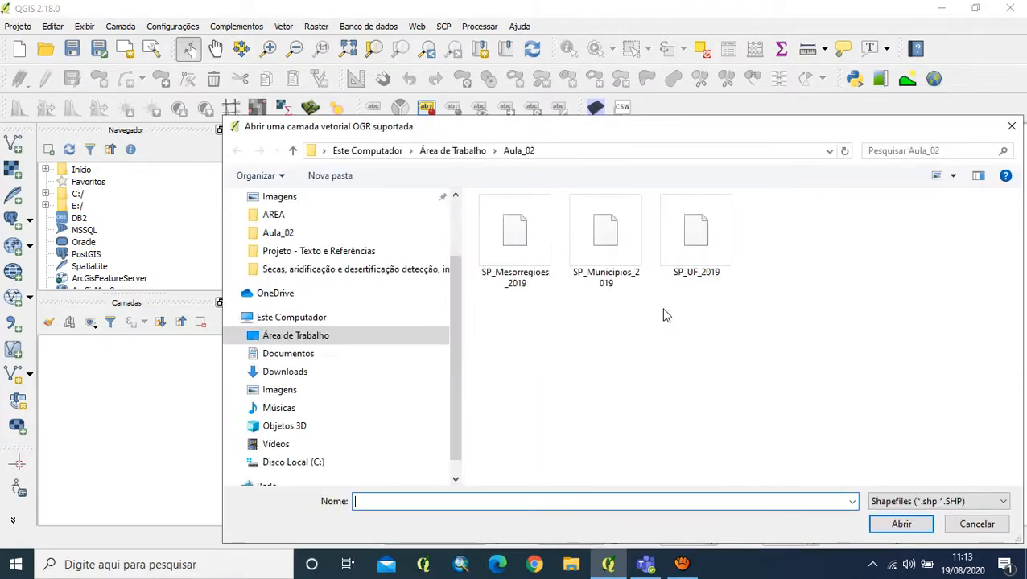
{"action": "left_click", "coordinate": [298, 321]}
{"action": "left_click", "coordinate": [311, 469]}
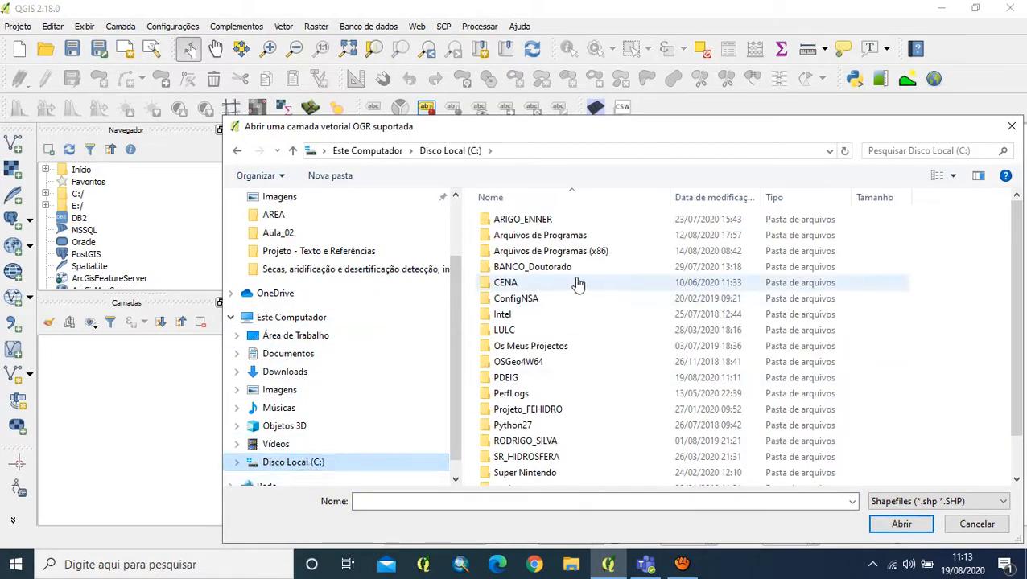
{"action": "scroll", "coordinate": [559, 290], "scroll_direction": "down", "scroll_amount": 1}
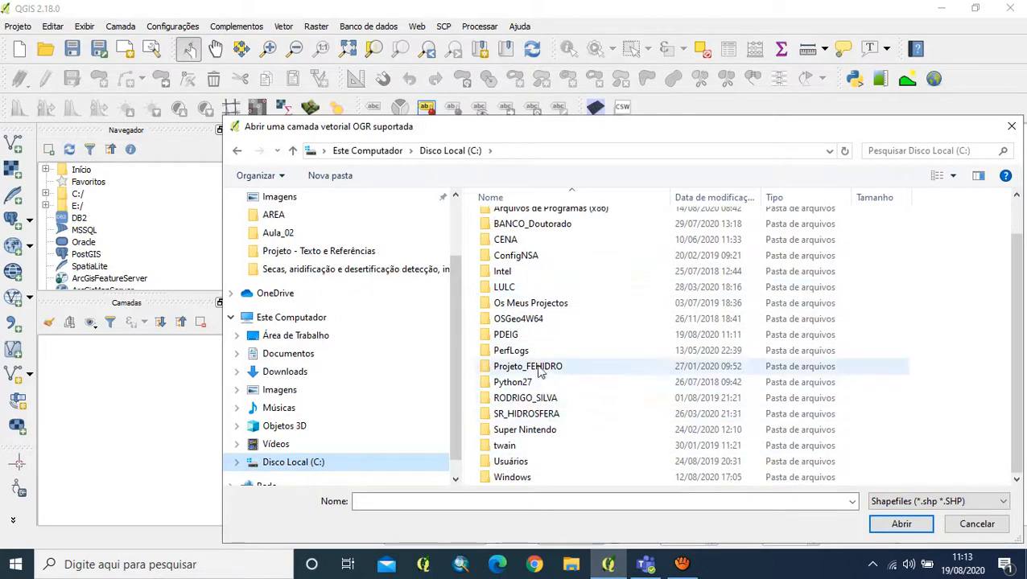
{"action": "left_click", "coordinate": [523, 338]}
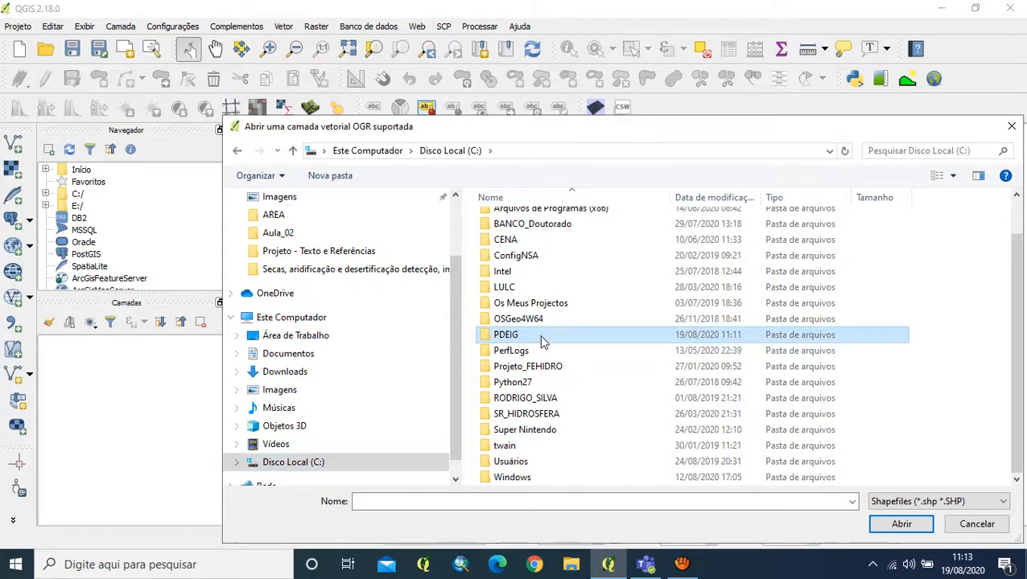
{"action": "double_click", "coordinate": [541, 337]}
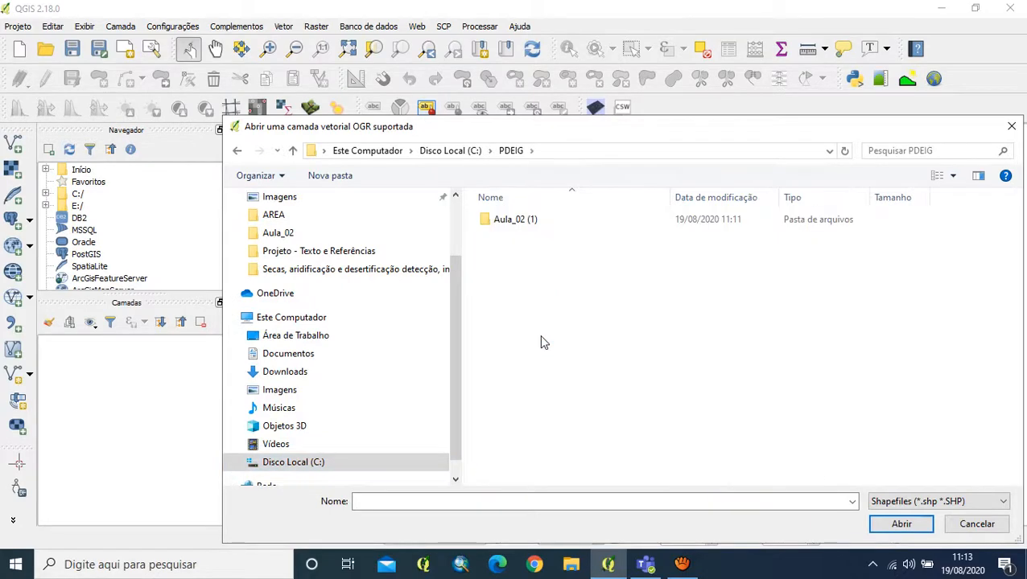
{"action": "left_click", "coordinate": [515, 220]}
{"action": "double_click", "coordinate": [514, 221]}
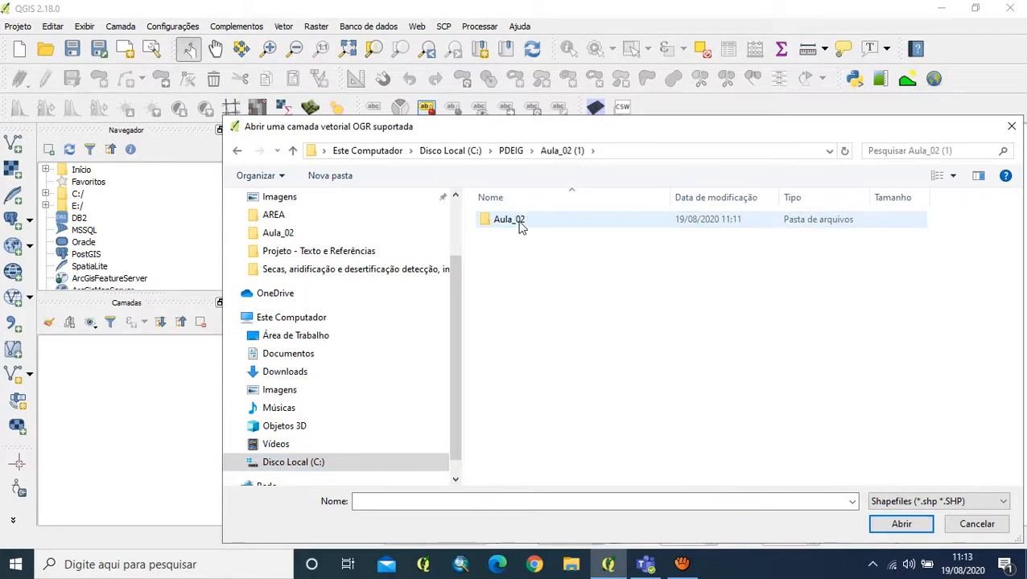
{"action": "double_click", "coordinate": [519, 222]}
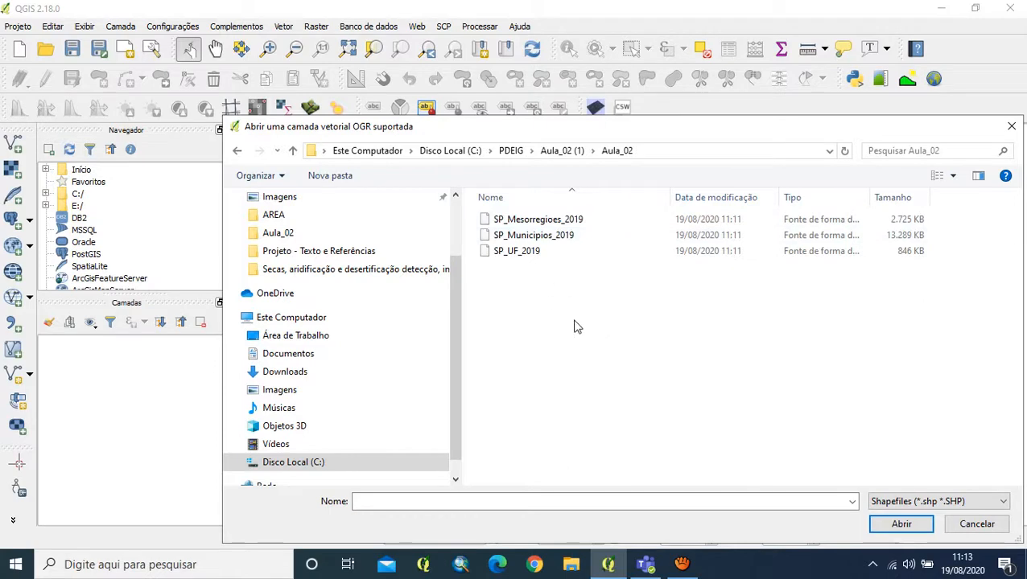
- Add the shapefiles SP_Mesorregioes_2019, SP_Municipios_2019 and SP_UF_2019 together as vector layers
{"action": "left_click_drag", "start_coordinate": [601, 358], "coordinate": [483, 205]}
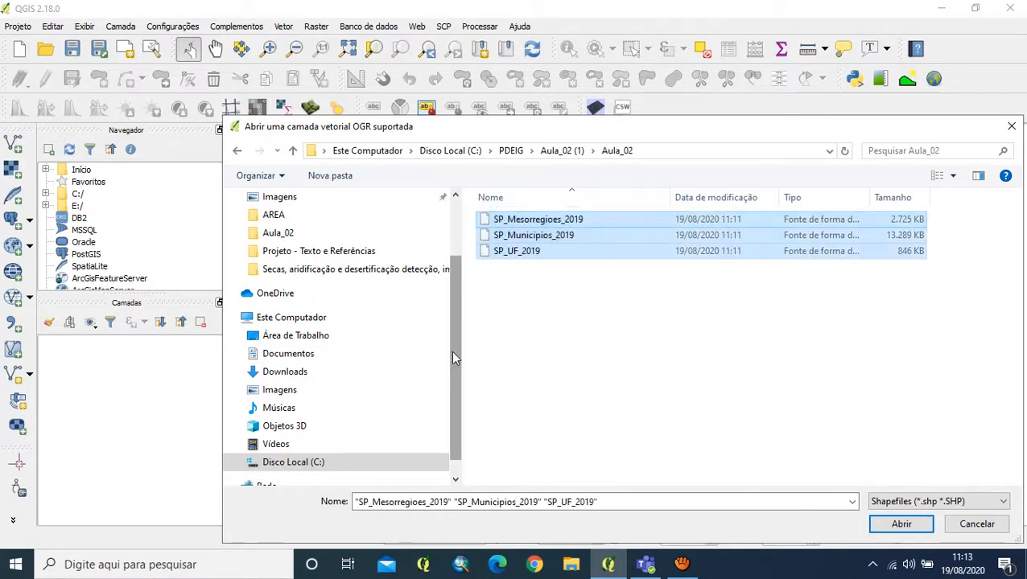
{"action": "left_click", "coordinate": [596, 326]}
{"action": "left_click", "coordinate": [552, 219]}
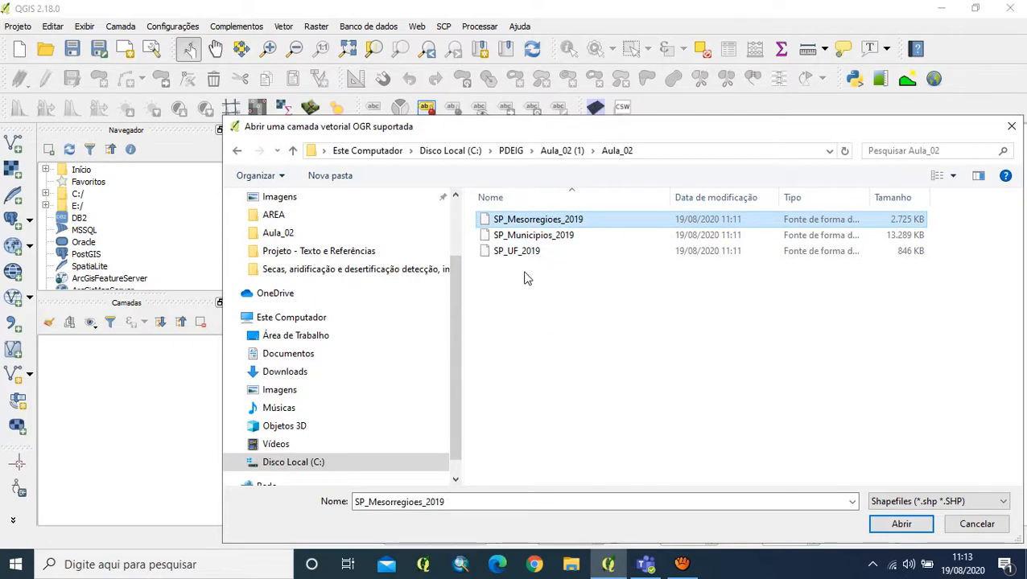
{"action": "left_click", "coordinate": [529, 252], "text": "shift"}
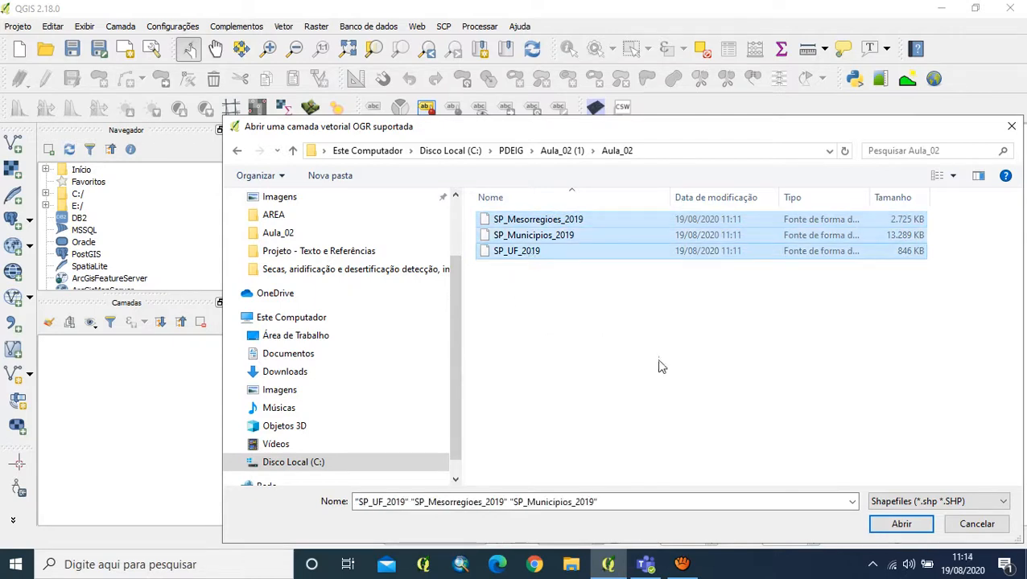
{"action": "left_click_drag", "start_coordinate": [614, 340], "coordinate": [507, 216]}
{"action": "left_click", "coordinate": [900, 525]}
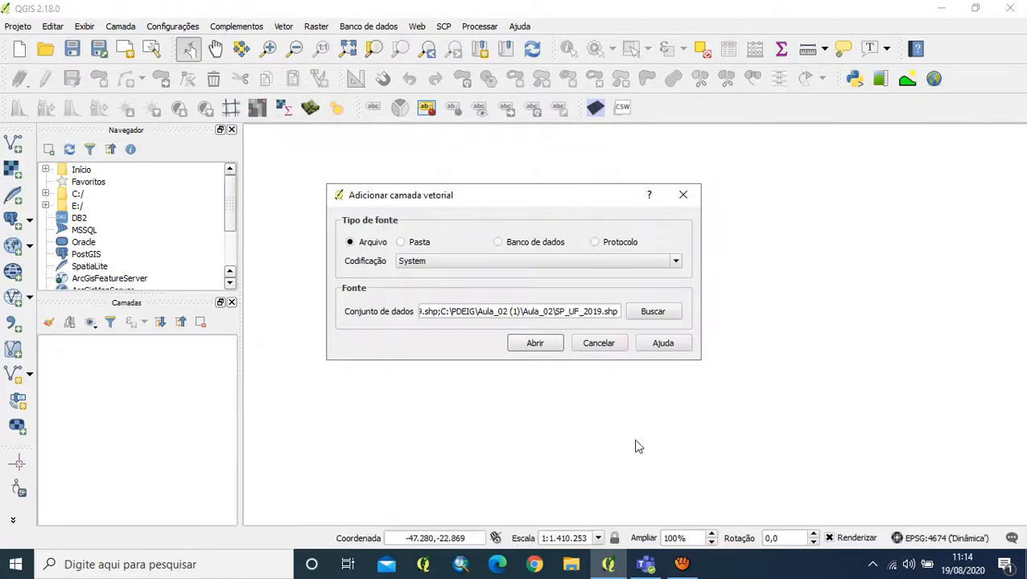
{"action": "left_click", "coordinate": [534, 344]}
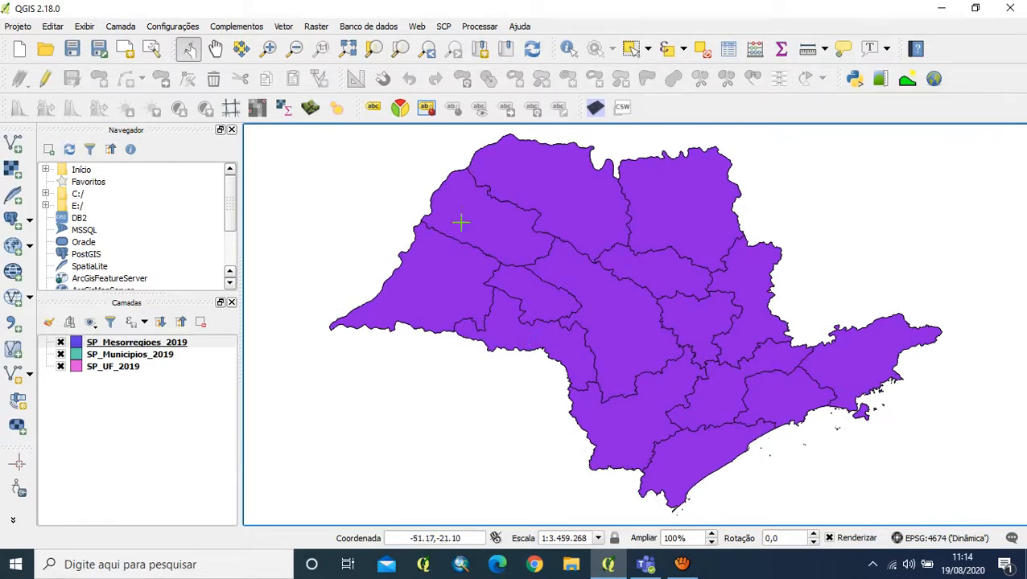
- Reorder the layers so SP_Municipios_2019 is first, followed by SP_UF_2019 and SP_Mesorregioes_2019
{"action": "left_click", "coordinate": [130, 354]}
{"action": "mouse_move", "coordinate": [132, 355]}
{"action": "left_mouse_down"}
{"action": "mouse_move", "coordinate": [132, 339]}
{"action": "mouse_move", "coordinate": [120, 351]}
{"action": "mouse_move", "coordinate": [121, 338]}
{"action": "left_mouse_up"}
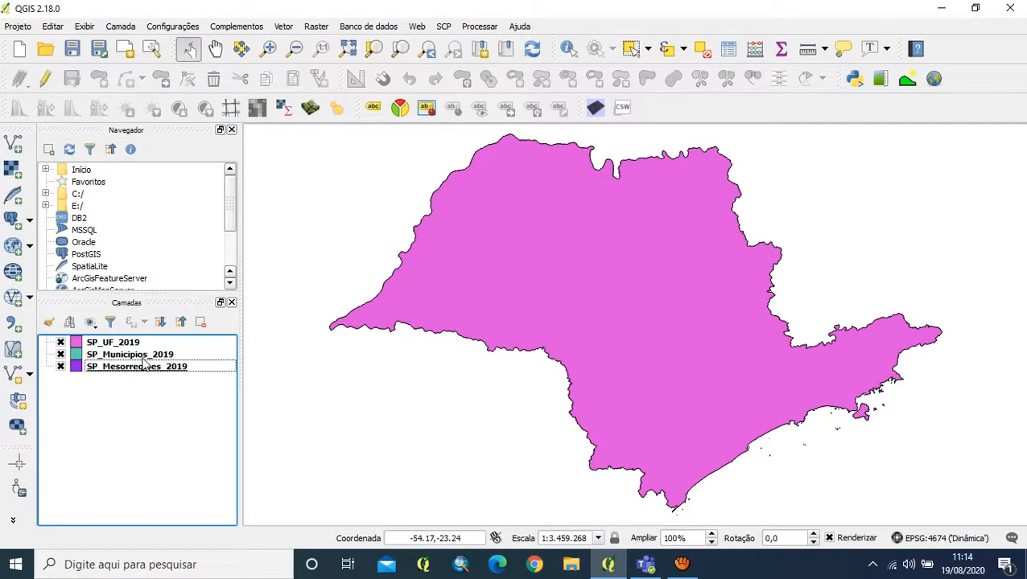
{"action": "left_click_drag", "start_coordinate": [145, 357], "coordinate": [163, 339]}
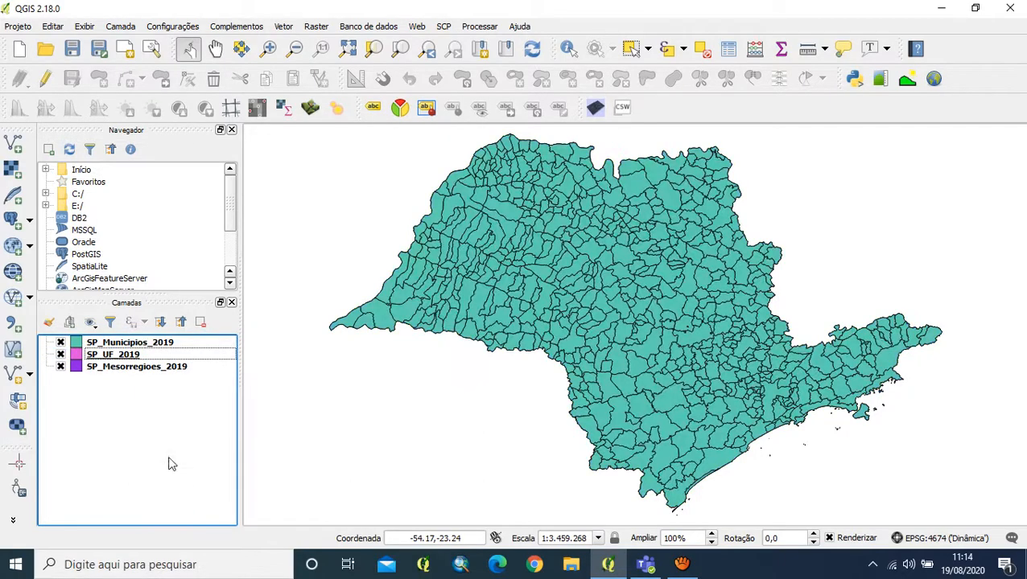
- Identify the Taubaté municipality in SP_Municipios_2019, examine its attributes including NM_MUN, and close the results
{"action": "scroll", "coordinate": [893, 376], "scroll_direction": "up", "scroll_amount": 1}
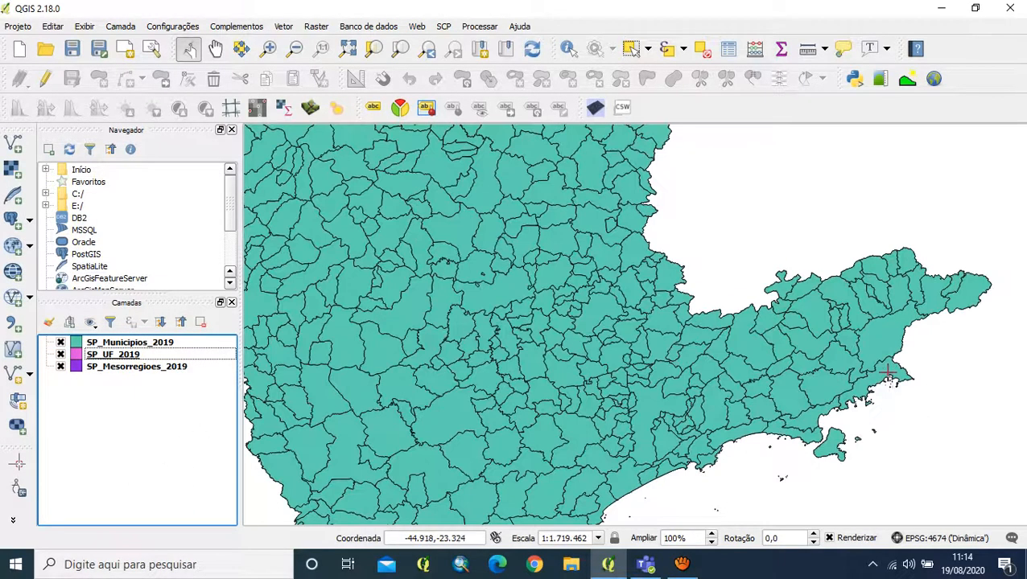
{"action": "left_click_drag", "start_coordinate": [885, 371], "coordinate": [768, 333]}
{"action": "scroll", "coordinate": [741, 405], "scroll_direction": "up", "scroll_amount": 1}
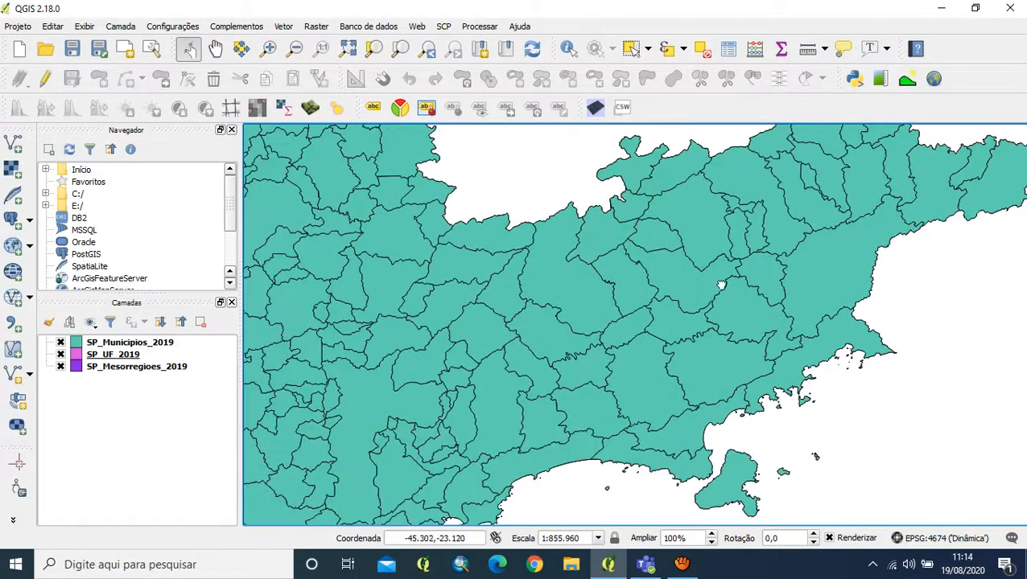
{"action": "left_click", "coordinate": [142, 343]}
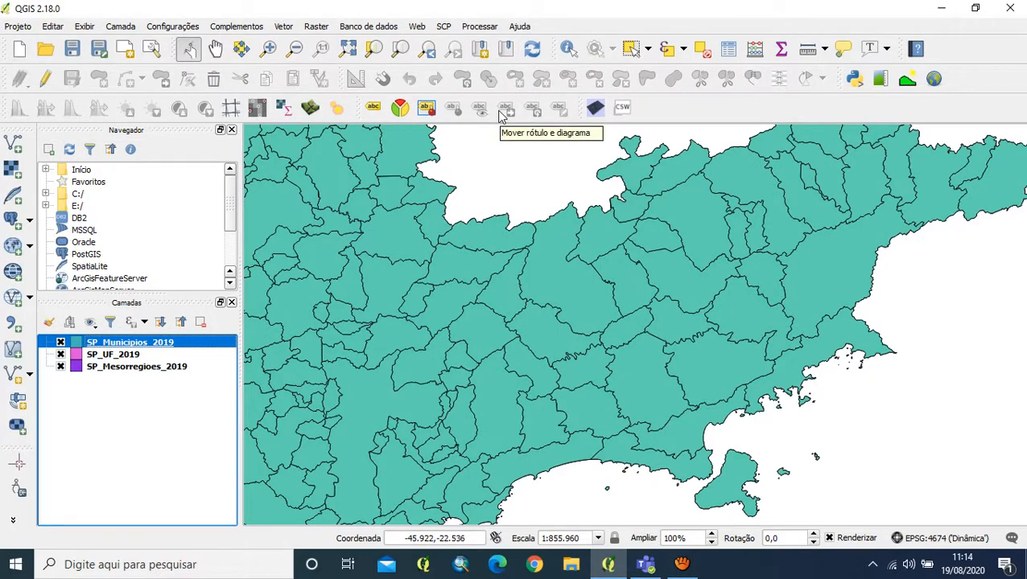
{"action": "left_click", "coordinate": [568, 50]}
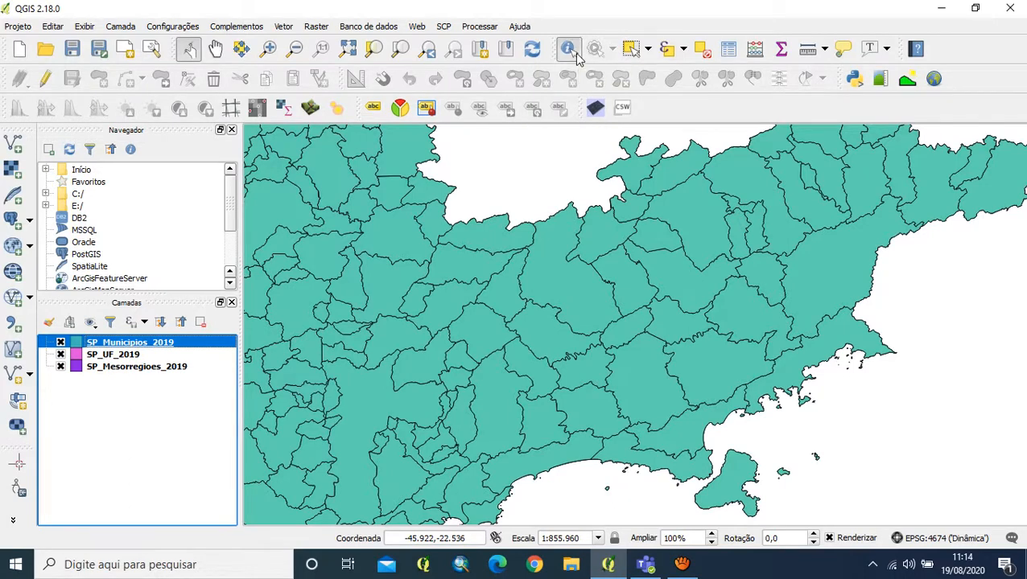
{"action": "left_click", "coordinate": [684, 277]}
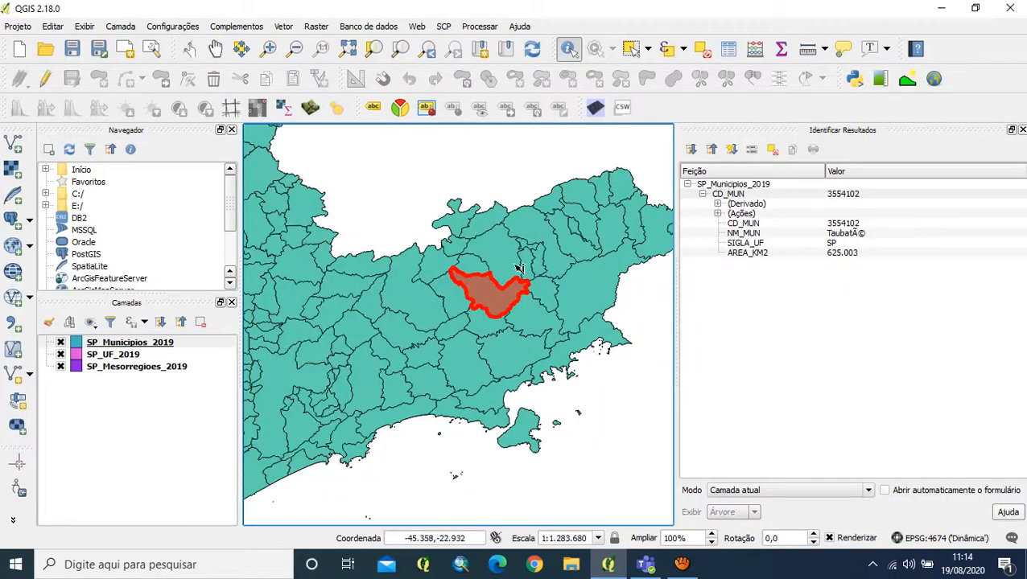
{"action": "left_click", "coordinate": [857, 233]}
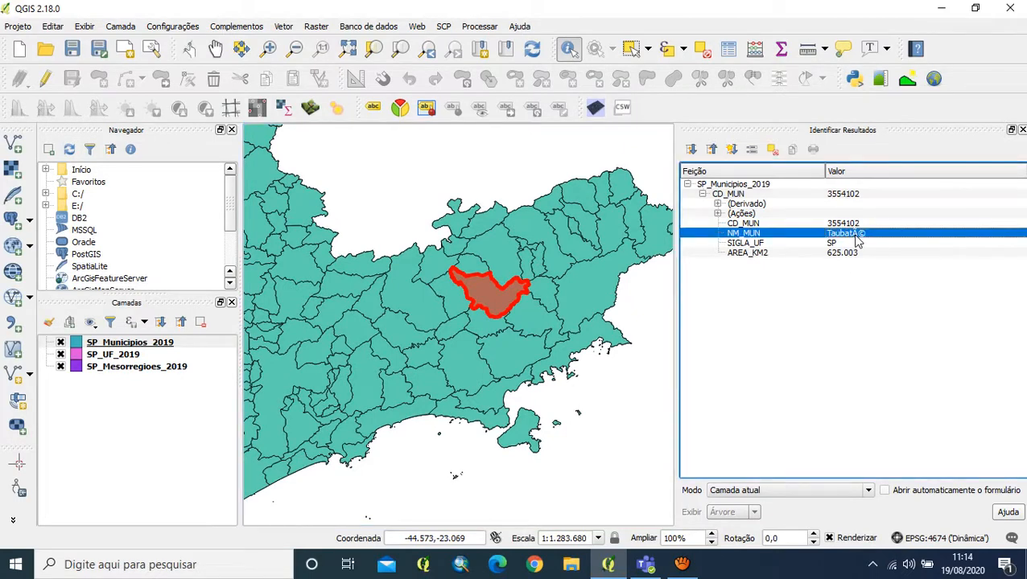
{"action": "left_click", "coordinate": [1021, 130]}
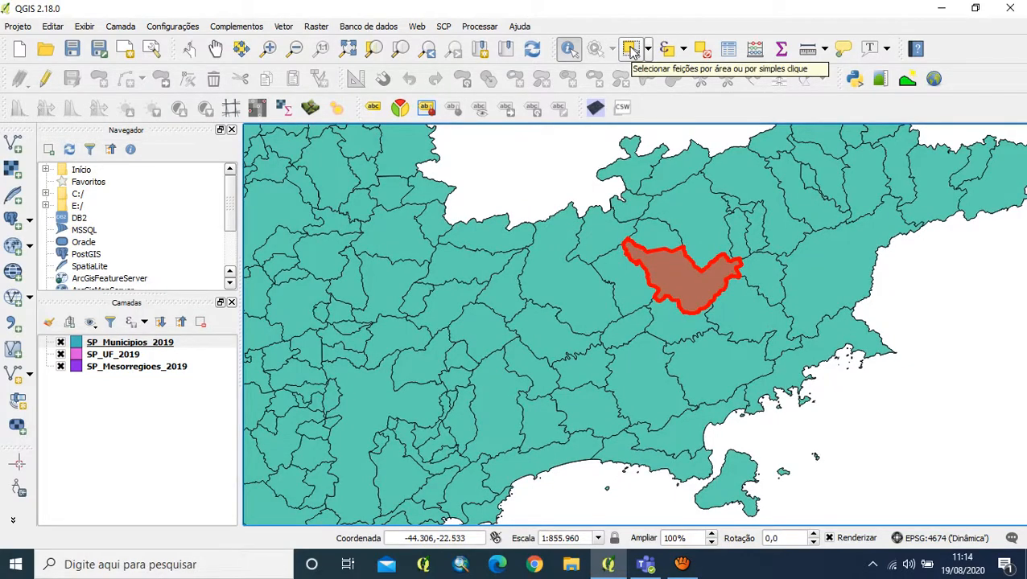
- Select the Taubaté municipality on the map and clear the selection
{"action": "left_click", "coordinate": [632, 50]}
{"action": "left_click", "coordinate": [681, 275]}
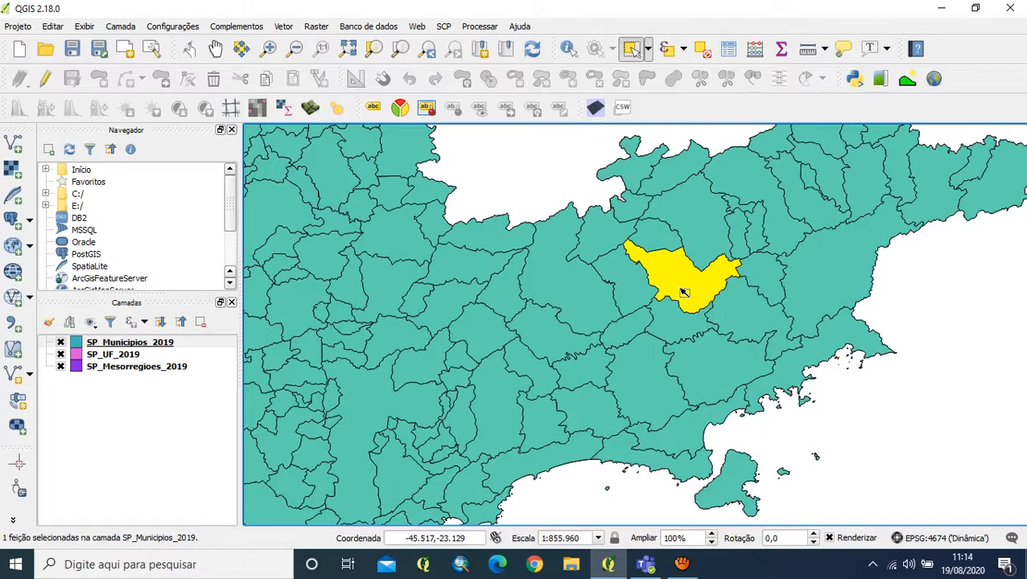
{"action": "left_click_drag", "start_coordinate": [811, 257], "coordinate": [710, 317]}
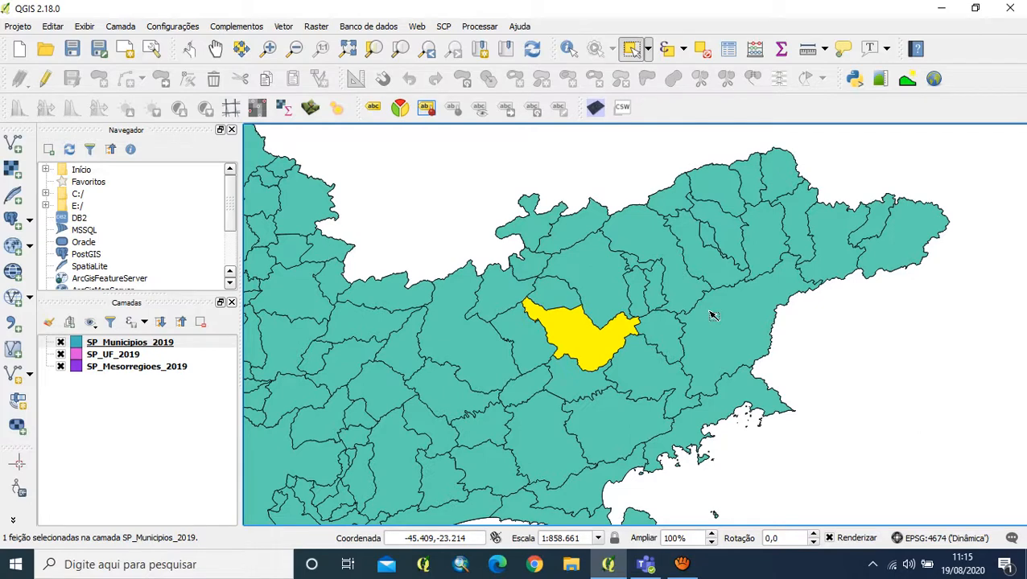
{"action": "left_click", "coordinate": [889, 387]}
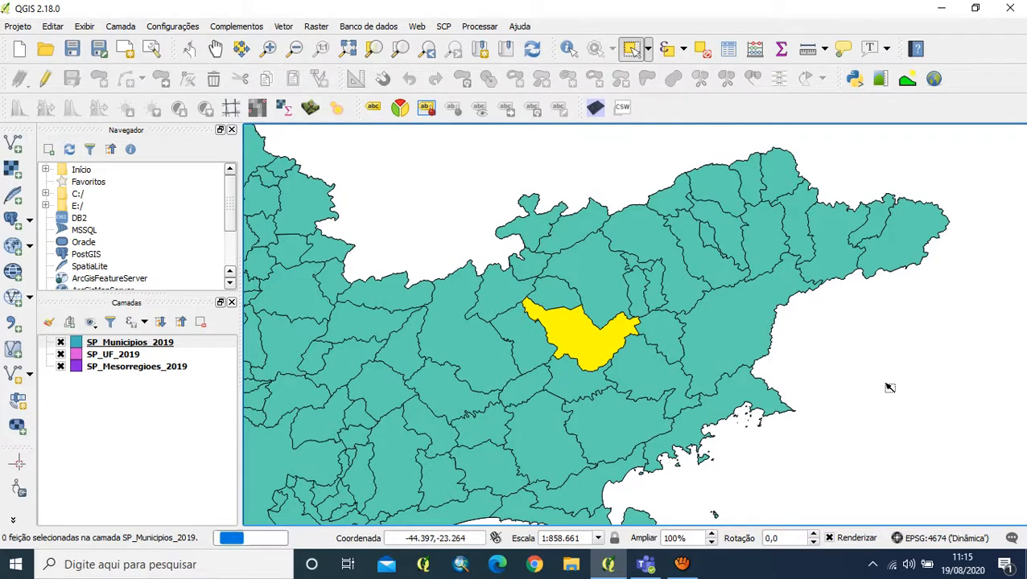
{"action": "left_click", "coordinate": [214, 50]}
{"action": "left_click_drag", "start_coordinate": [518, 268], "coordinate": [539, 256]}
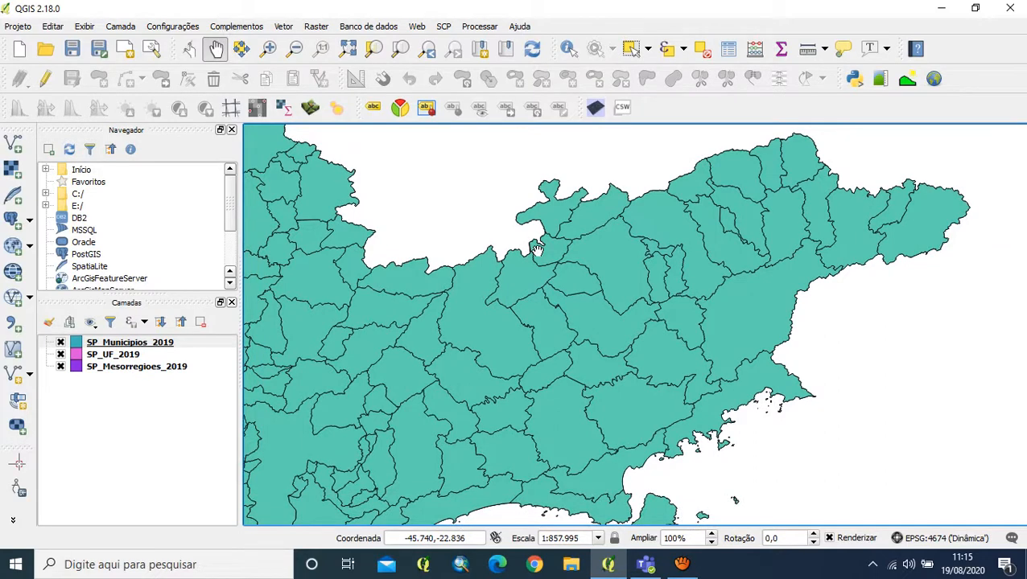
- Review the installed plugins, switch Georreferenciador GDAL off and back on, and close the plugin manager
{"action": "left_click", "coordinate": [243, 28]}
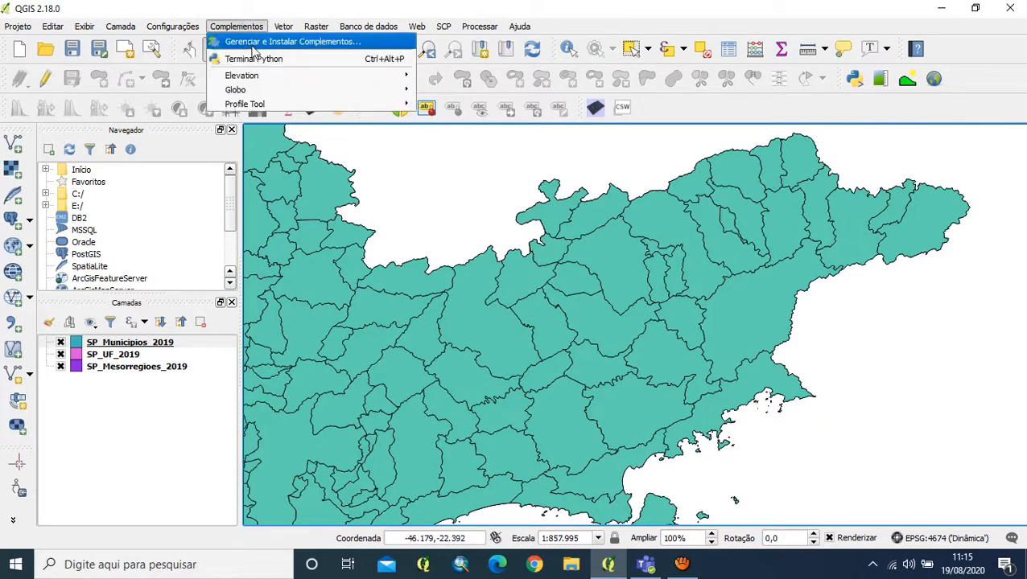
{"action": "left_click", "coordinate": [255, 44]}
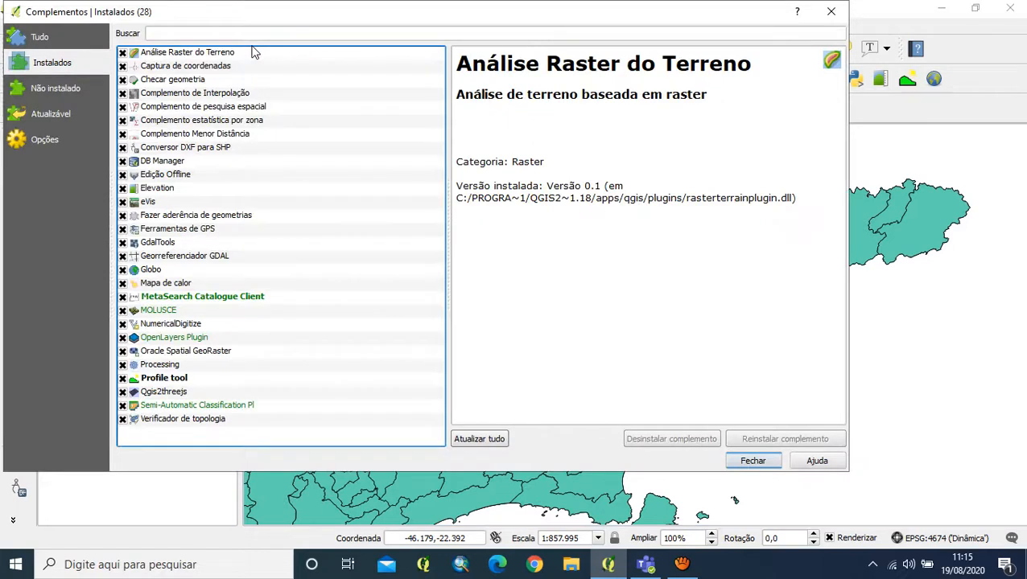
{"action": "left_click", "coordinate": [57, 69]}
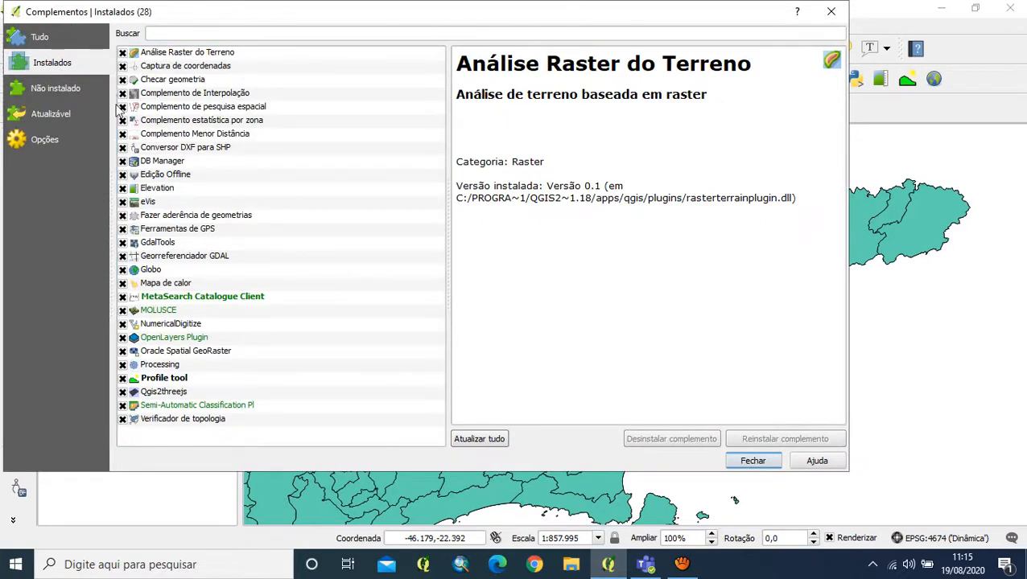
{"action": "left_click", "coordinate": [124, 256]}
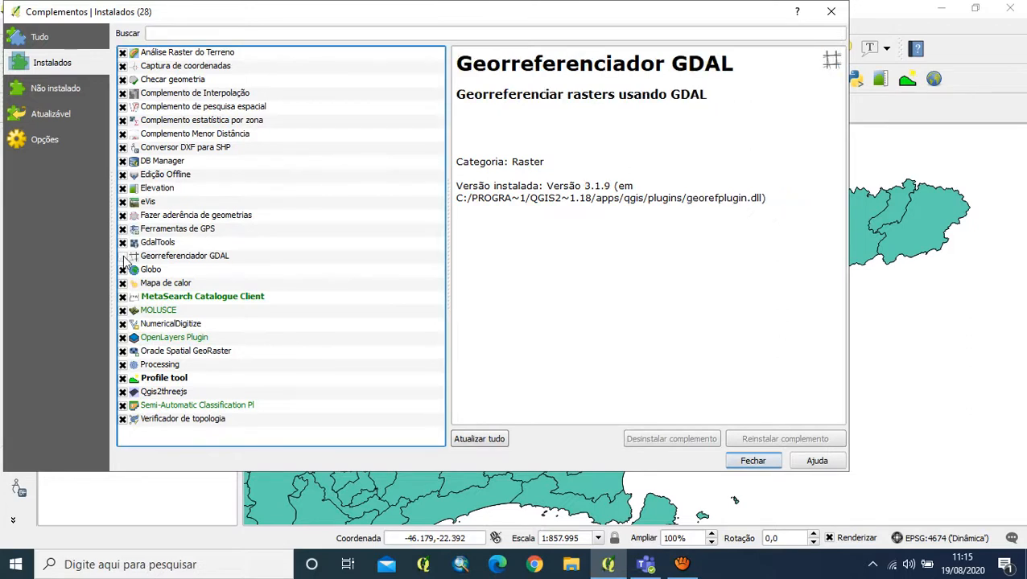
{"action": "left_click", "coordinate": [123, 257]}
{"action": "left_click", "coordinate": [753, 462]}
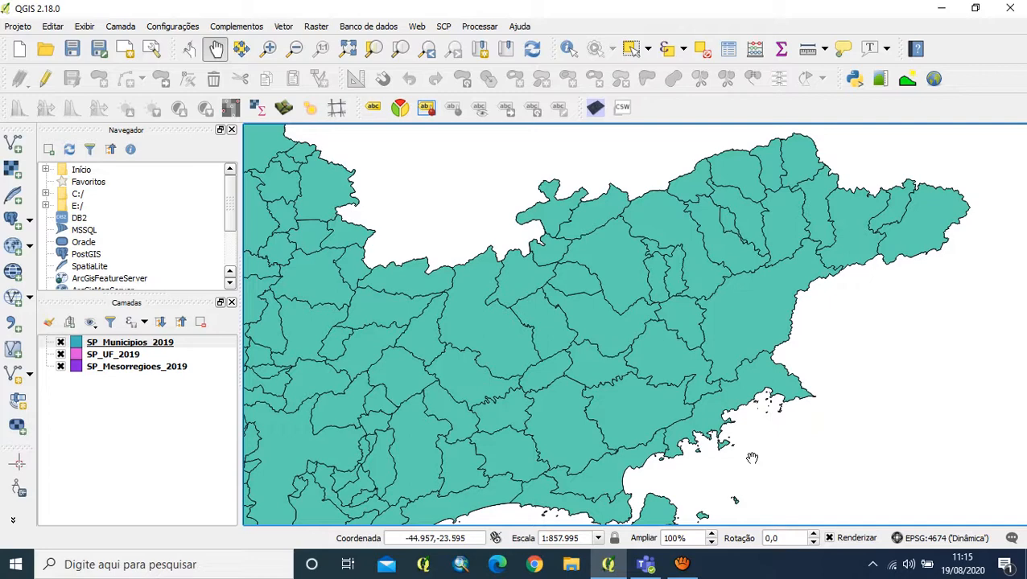
- Select the Taubaté municipality in SP_Municipios_2019 and start the Recortar (Clip) geoprocessing tool
{"action": "left_click", "coordinate": [630, 49]}
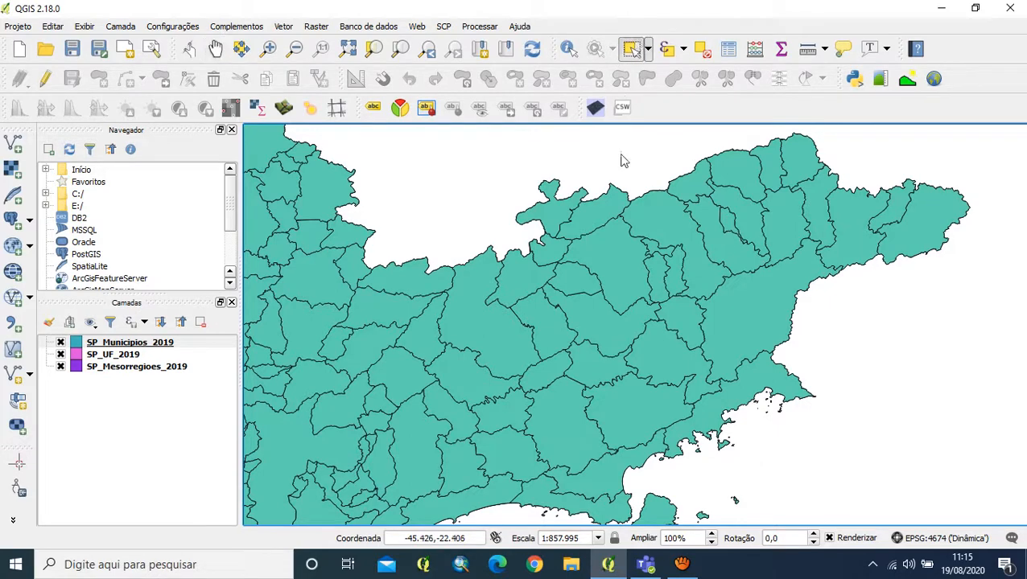
{"action": "left_click", "coordinate": [610, 319]}
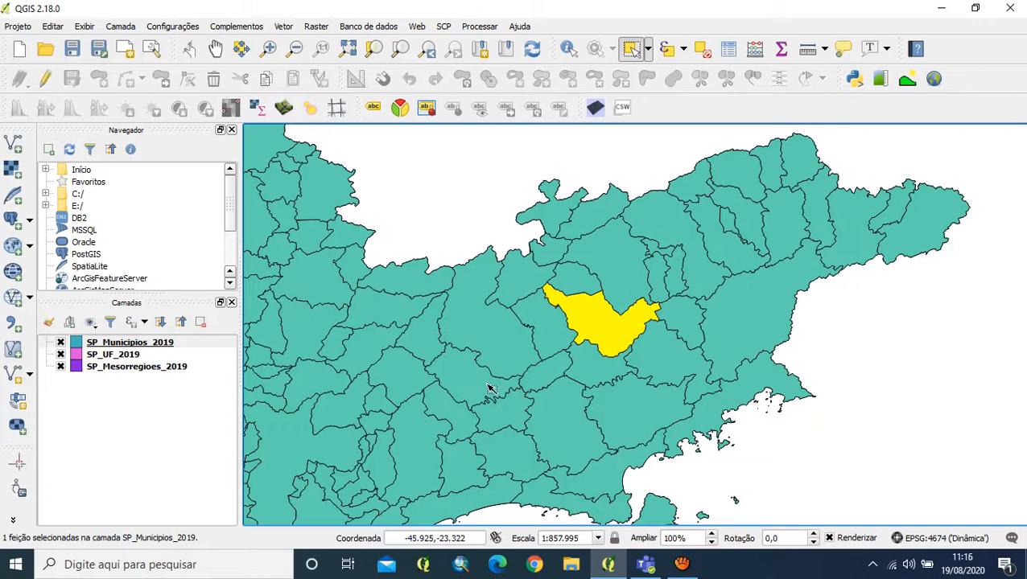
{"action": "left_click", "coordinate": [285, 26]}
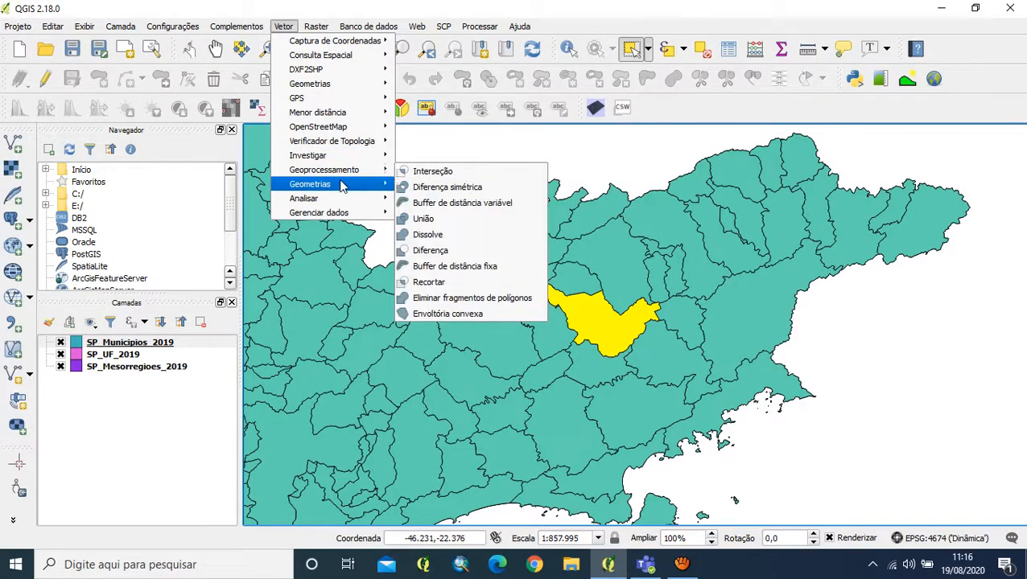
{"action": "mouse_move", "coordinate": [341, 185]}
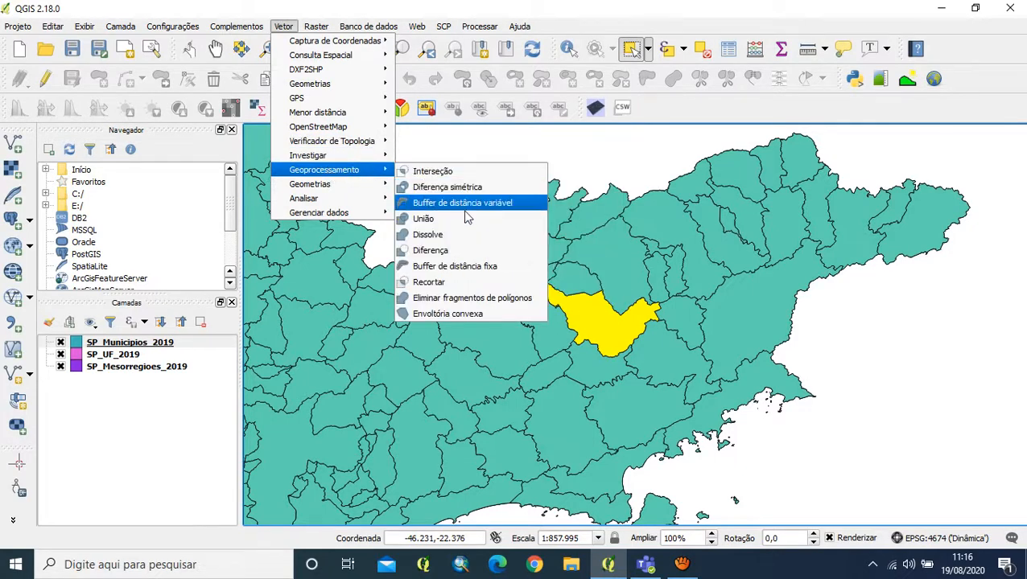
{"action": "left_click", "coordinate": [459, 289]}
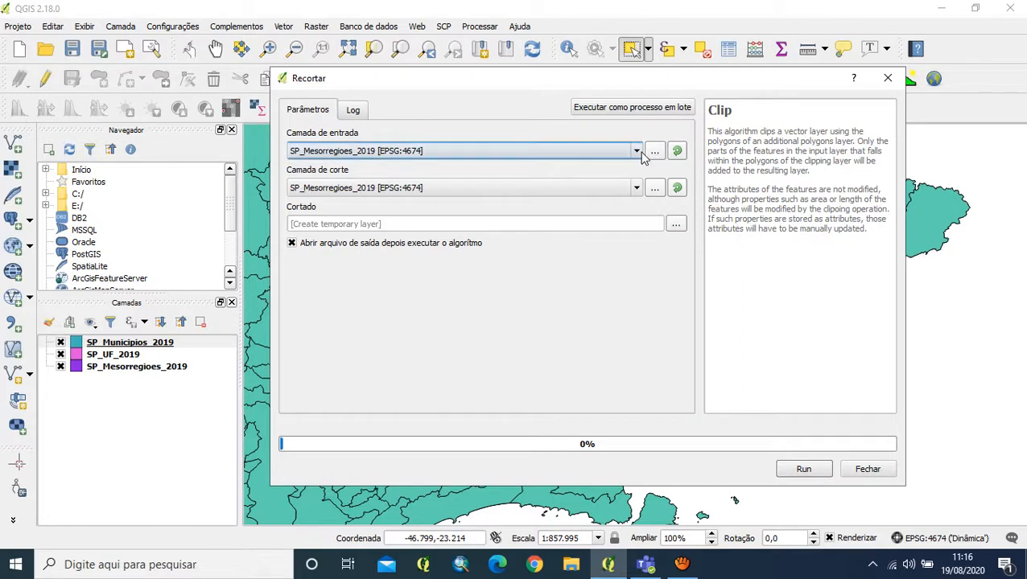
- Set both the input layer and the clip layer to SP_Municipios_2019
{"action": "left_click", "coordinate": [570, 152]}
{"action": "left_click", "coordinate": [473, 176]}
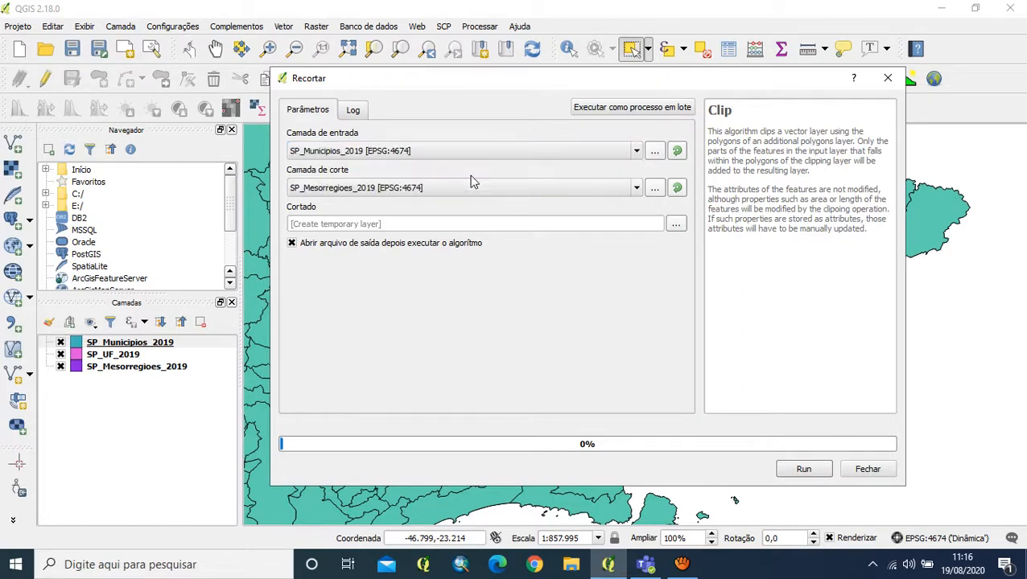
{"action": "left_click", "coordinate": [467, 187]}
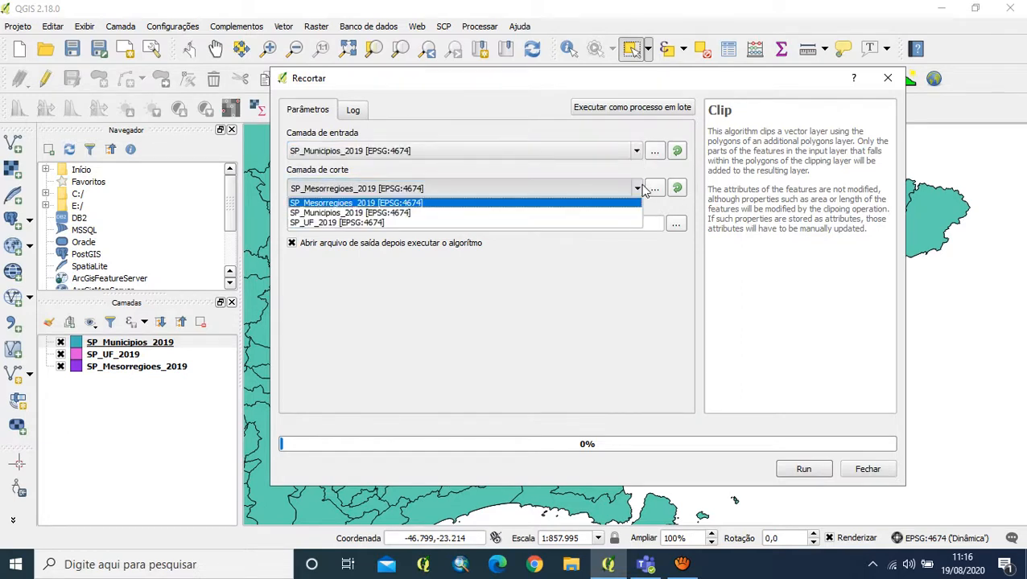
{"action": "left_click", "coordinate": [465, 213]}
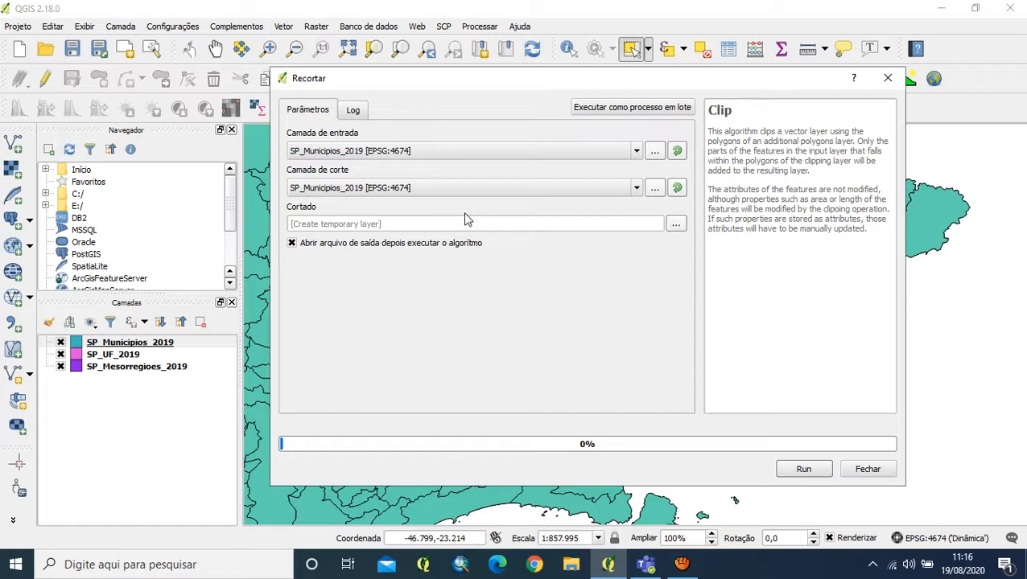
- Choose to save the clipped output to a file and browse the drives and user folder for a destination
{"action": "left_click", "coordinate": [675, 225]}
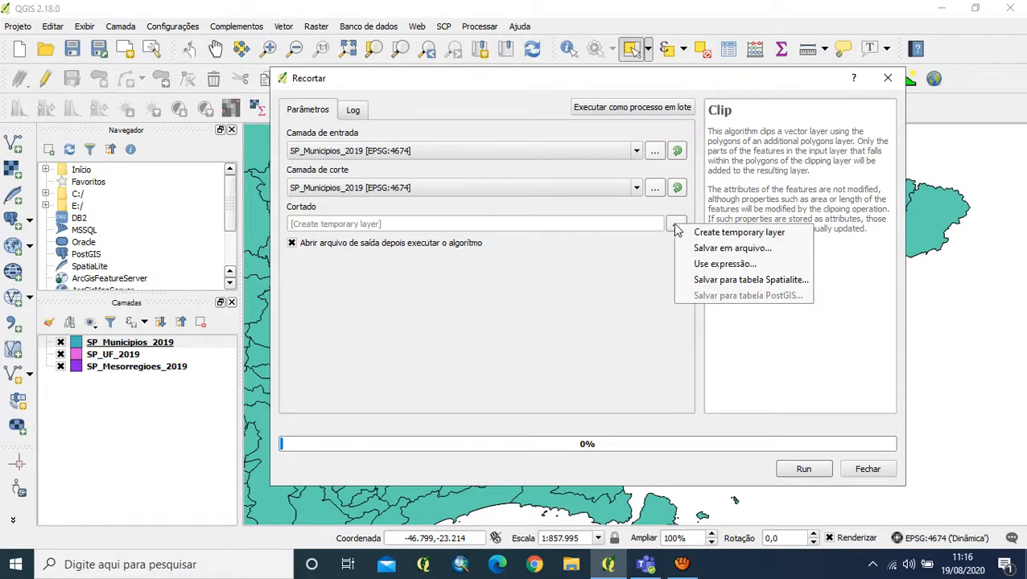
{"action": "left_click", "coordinate": [747, 251]}
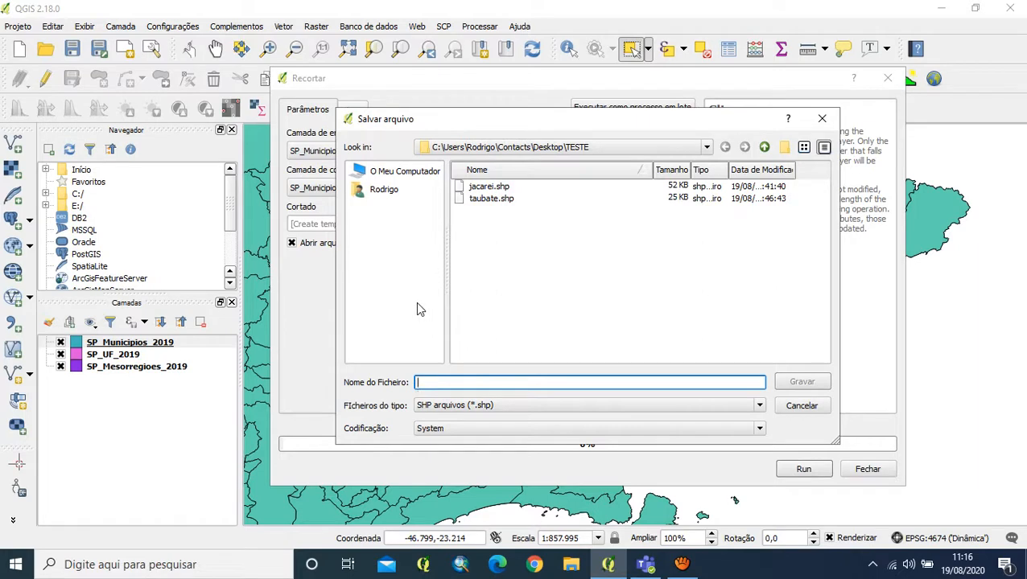
{"action": "left_click", "coordinate": [420, 173]}
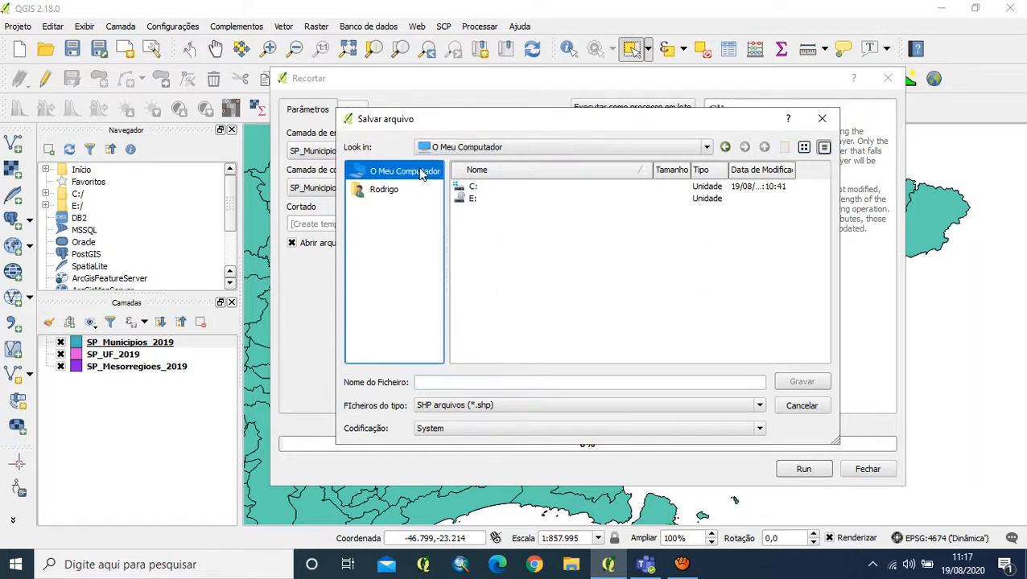
{"action": "left_click", "coordinate": [384, 190]}
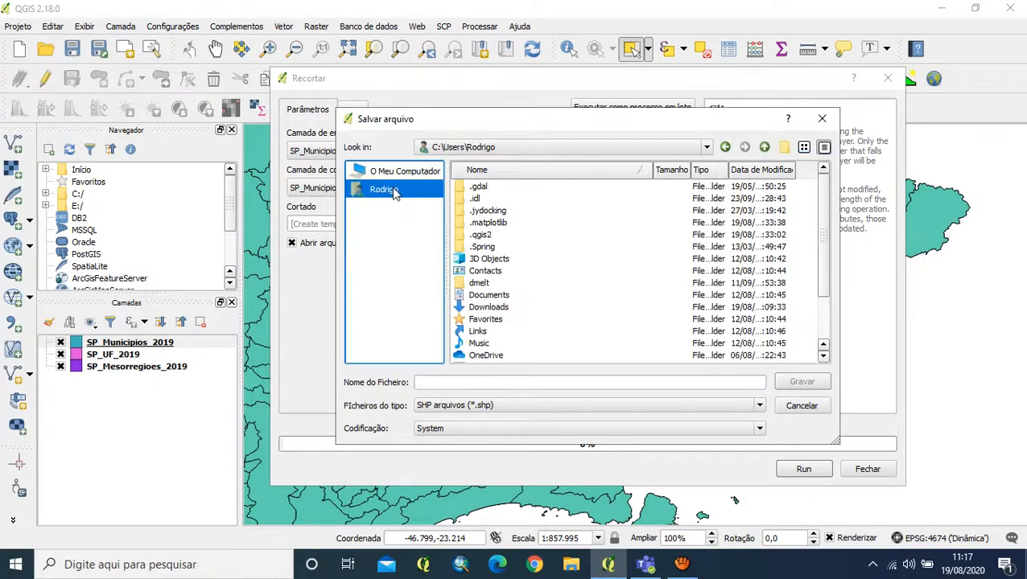
{"action": "scroll", "coordinate": [524, 262], "scroll_direction": "down", "scroll_amount": 2}
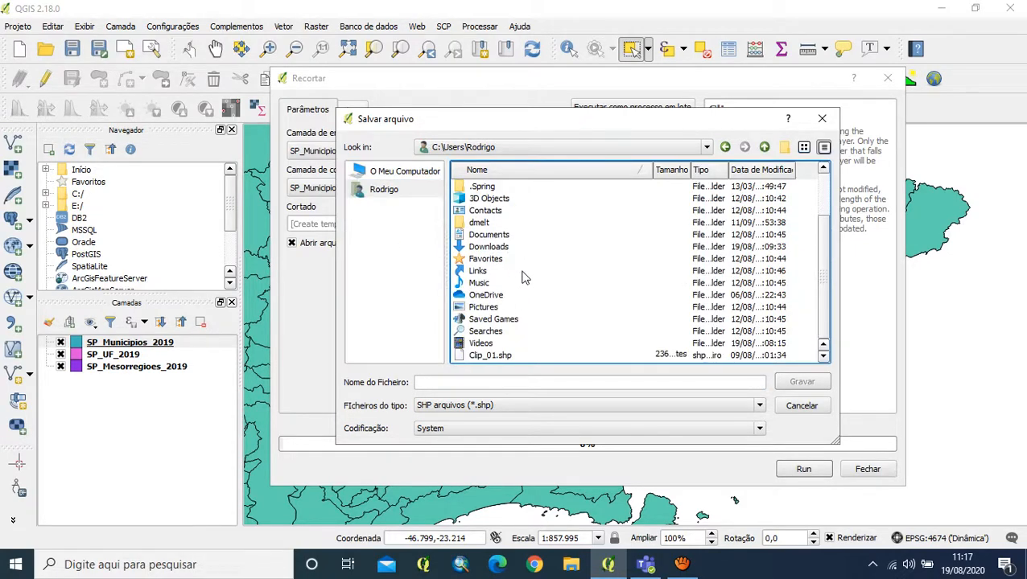
{"action": "left_click", "coordinate": [353, 243]}
{"action": "left_click", "coordinate": [405, 172]}
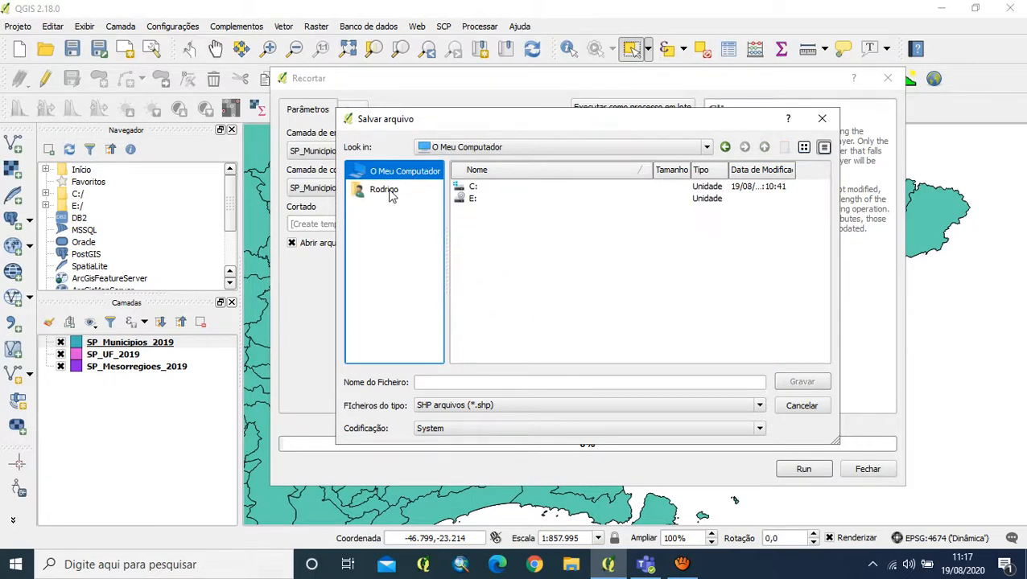
{"action": "left_click", "coordinate": [389, 191]}
{"action": "left_click", "coordinate": [705, 148]}
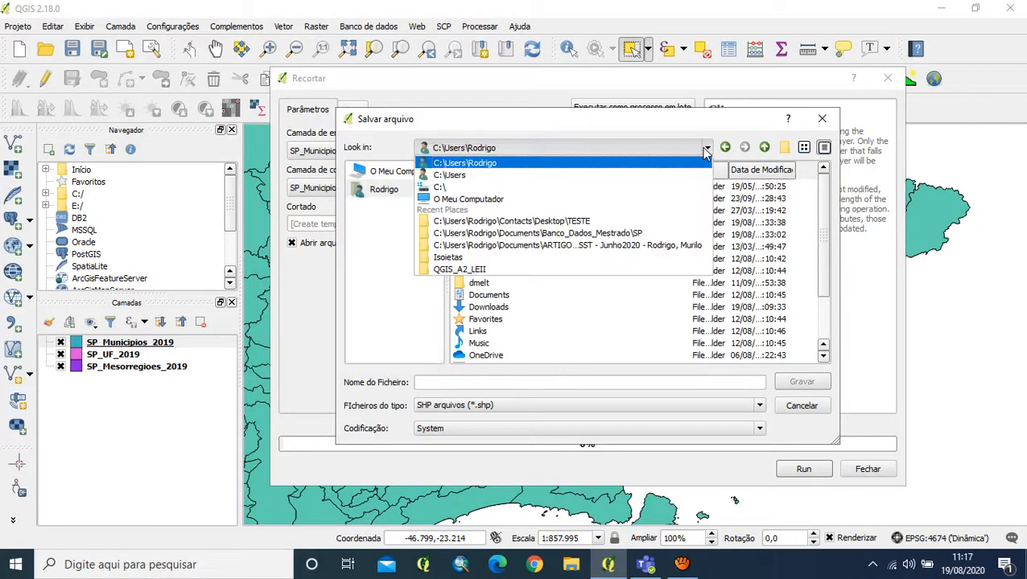
{"action": "left_click", "coordinate": [462, 192]}
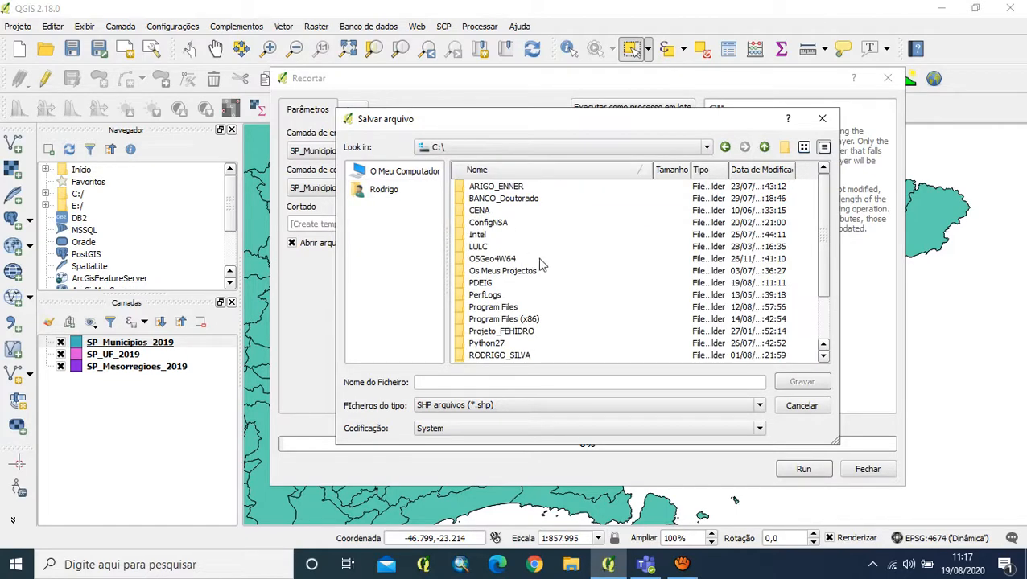
{"action": "left_click", "coordinate": [599, 148]}
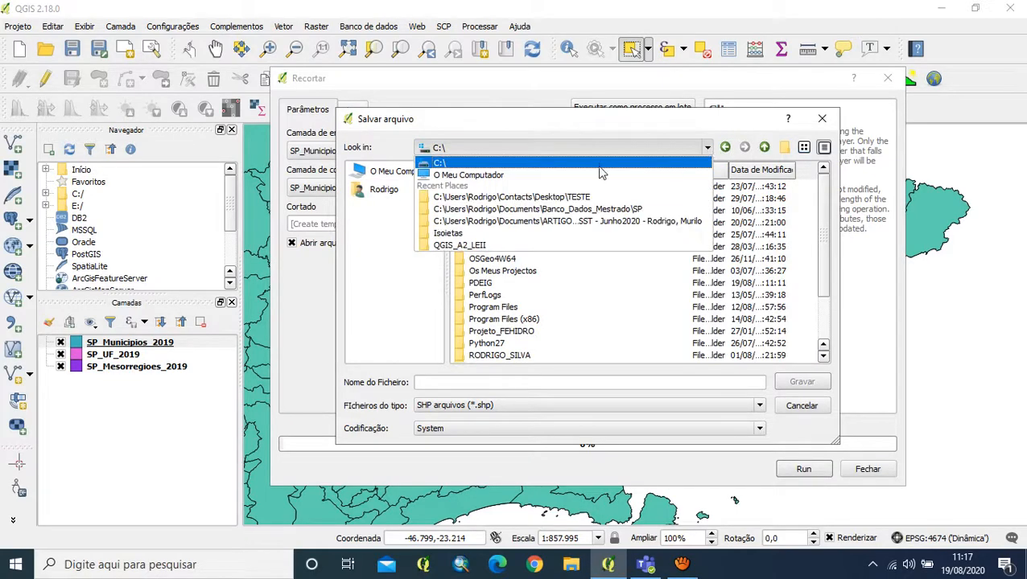
{"action": "left_click", "coordinate": [473, 175]}
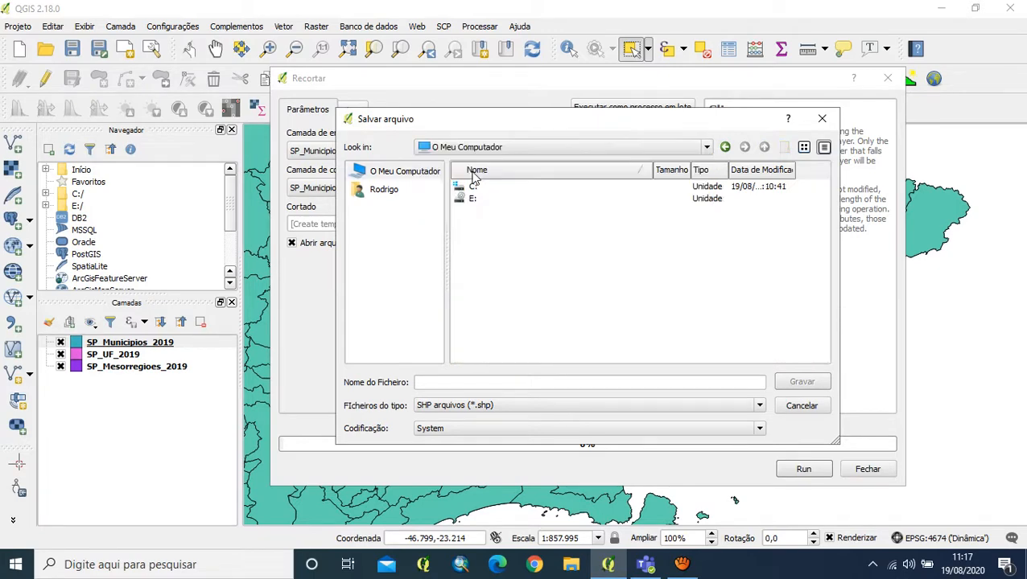
{"action": "left_click", "coordinate": [403, 172]}
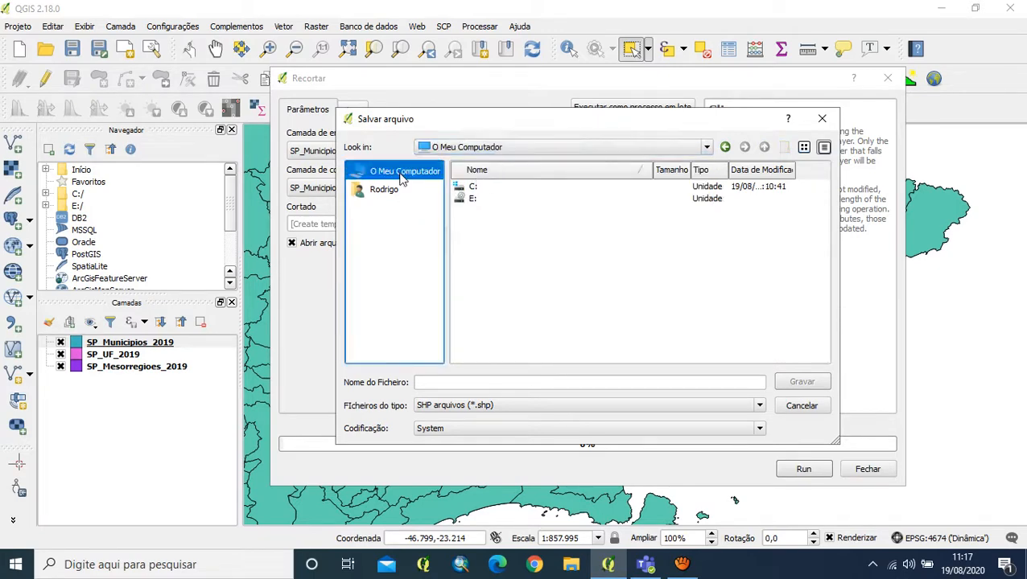
- Open the folder C:\PDEIG\Aula_02 (1)\Aula_02 as the save location for the clipped output
{"action": "double_click", "coordinate": [473, 191]}
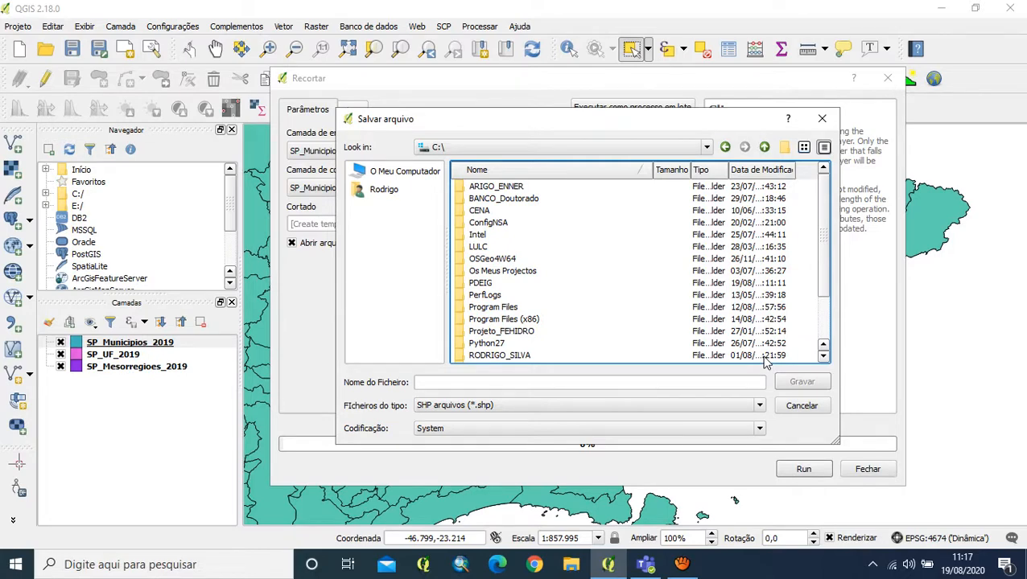
{"action": "scroll", "coordinate": [587, 289], "scroll_direction": "down", "scroll_amount": 2}
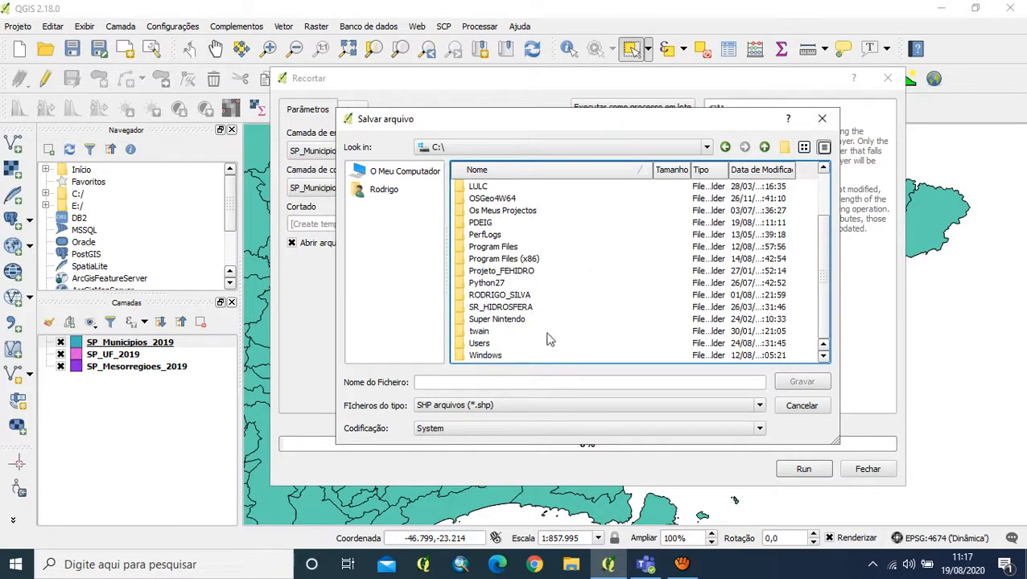
{"action": "left_click", "coordinate": [488, 225]}
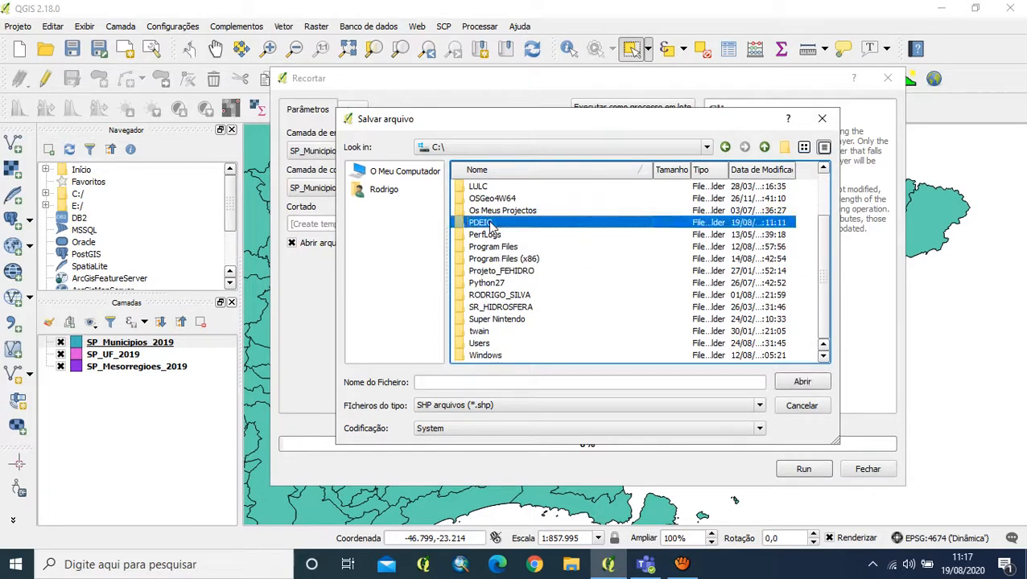
{"action": "double_click", "coordinate": [488, 225]}
{"action": "left_click", "coordinate": [483, 190]}
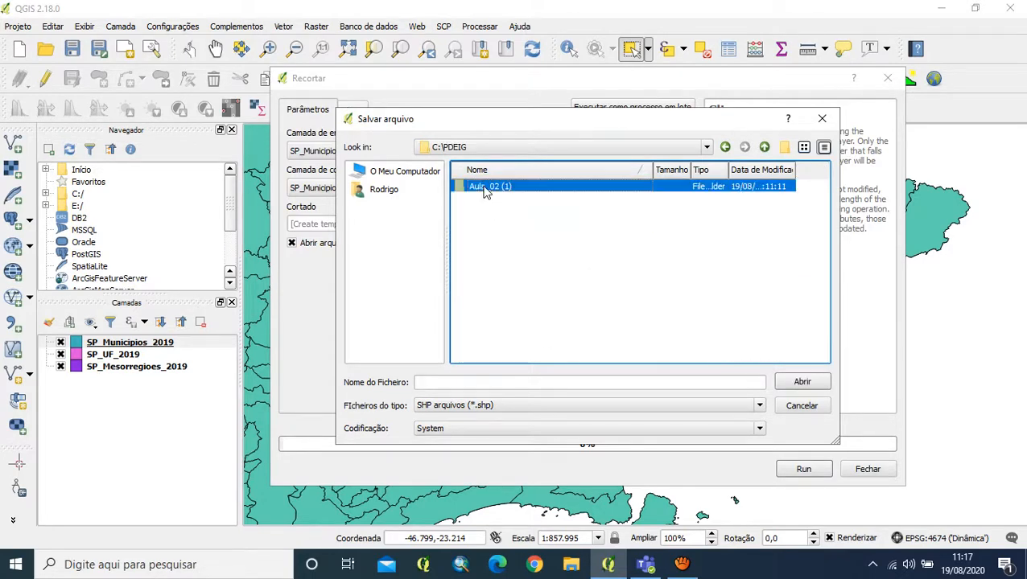
{"action": "double_click", "coordinate": [499, 192]}
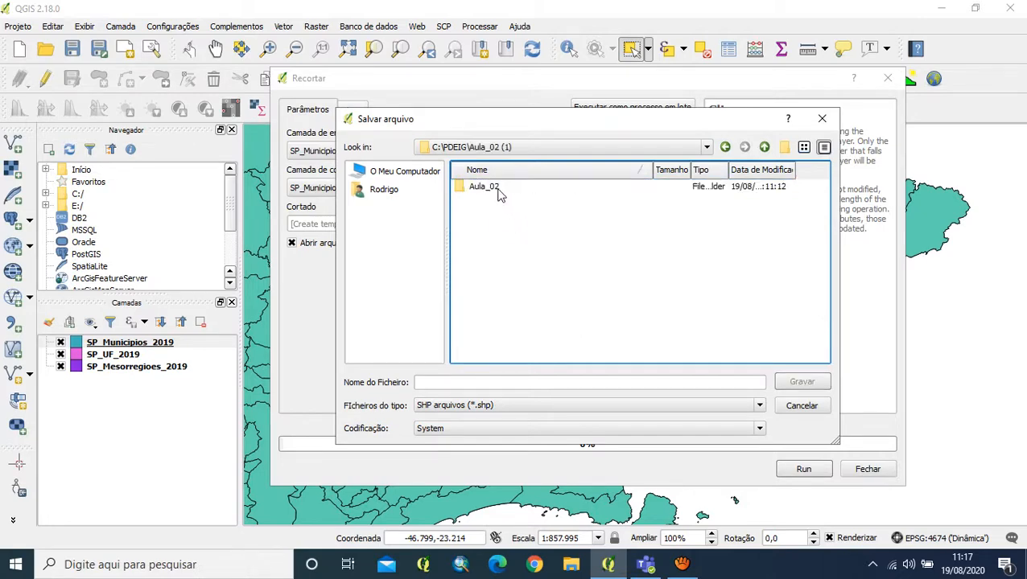
{"action": "double_click", "coordinate": [499, 193]}
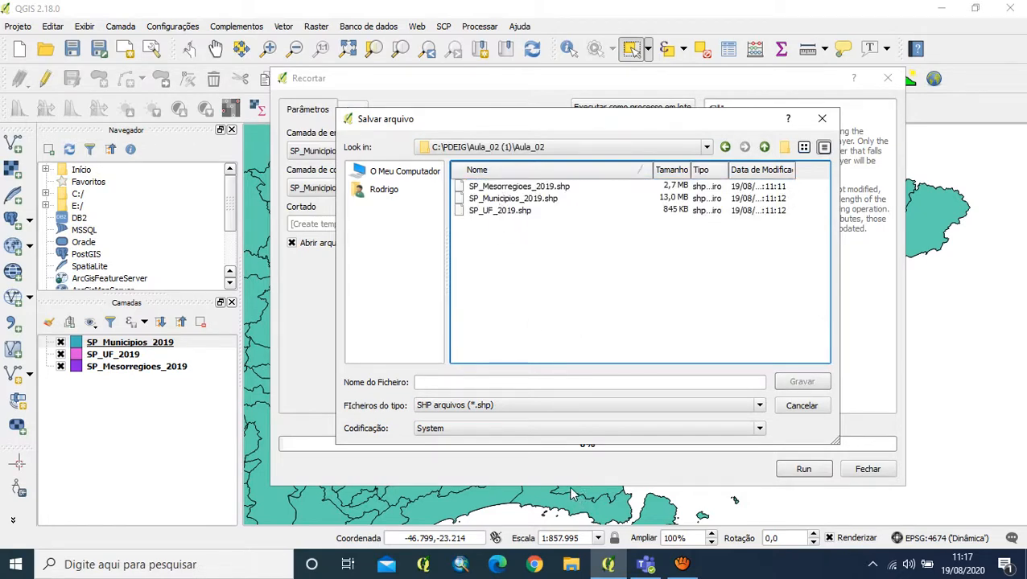
- Save the output in SHP format as taubate.shp and run the clip
{"action": "left_click", "coordinate": [544, 406]}
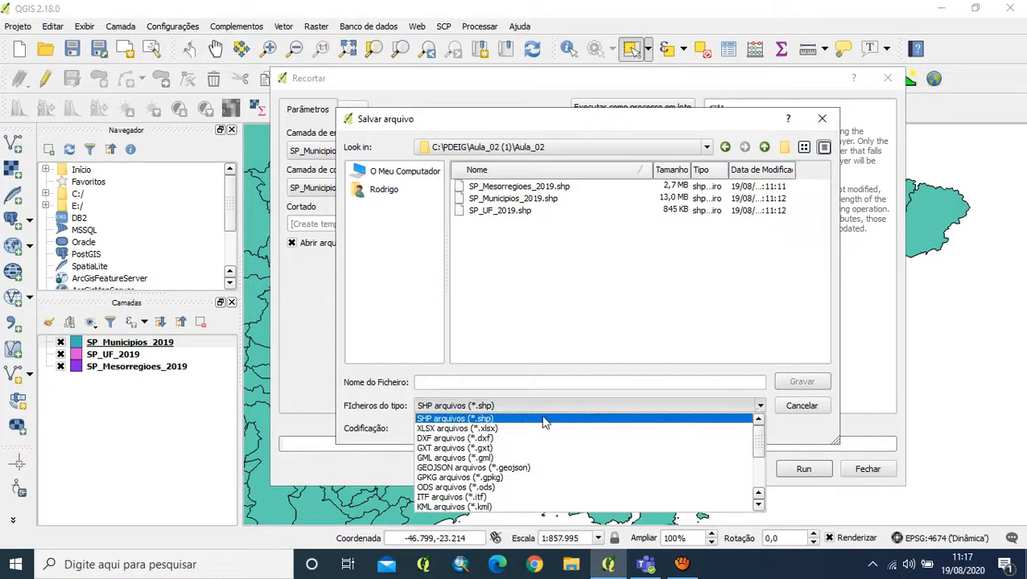
{"action": "left_click", "coordinate": [491, 420]}
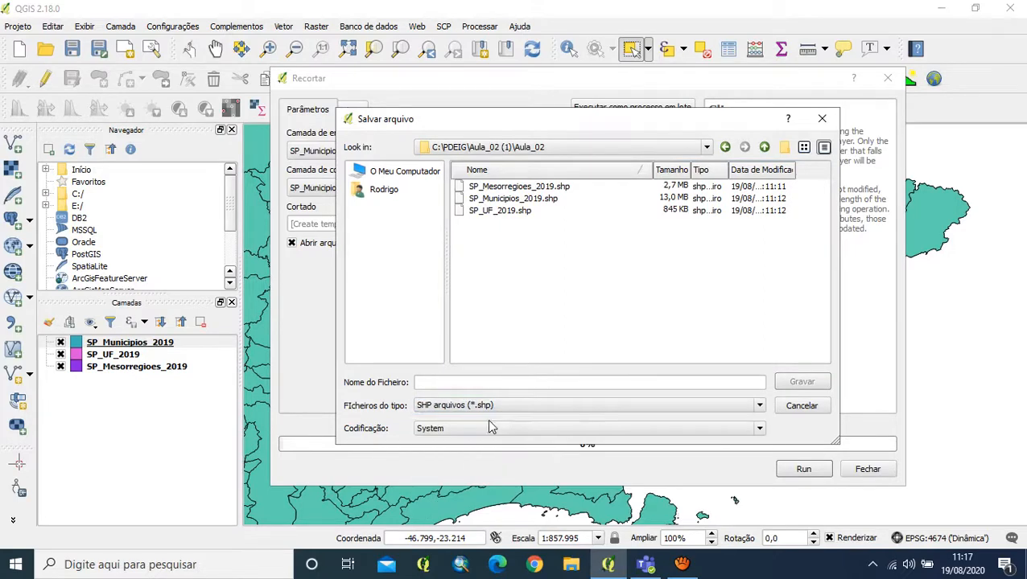
{"action": "left_click", "coordinate": [473, 382]}
{"action": "type", "text": "taubate"}
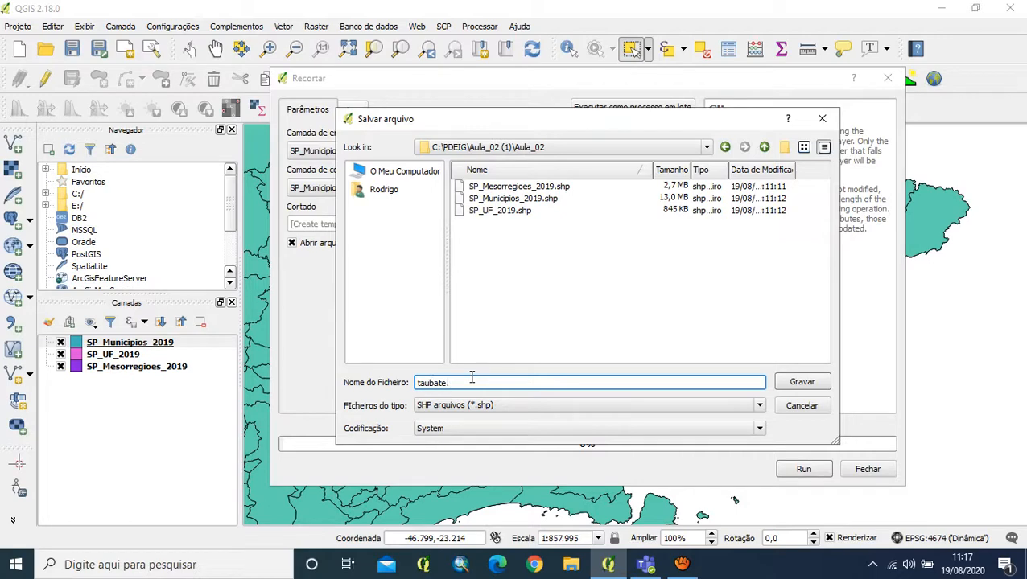
{"action": "type", "text": ".sph"}
{"action": "key", "text": "BackSpace"}
{"action": "key", "text": "BackSpace"}
{"action": "type", "text": "hp"}
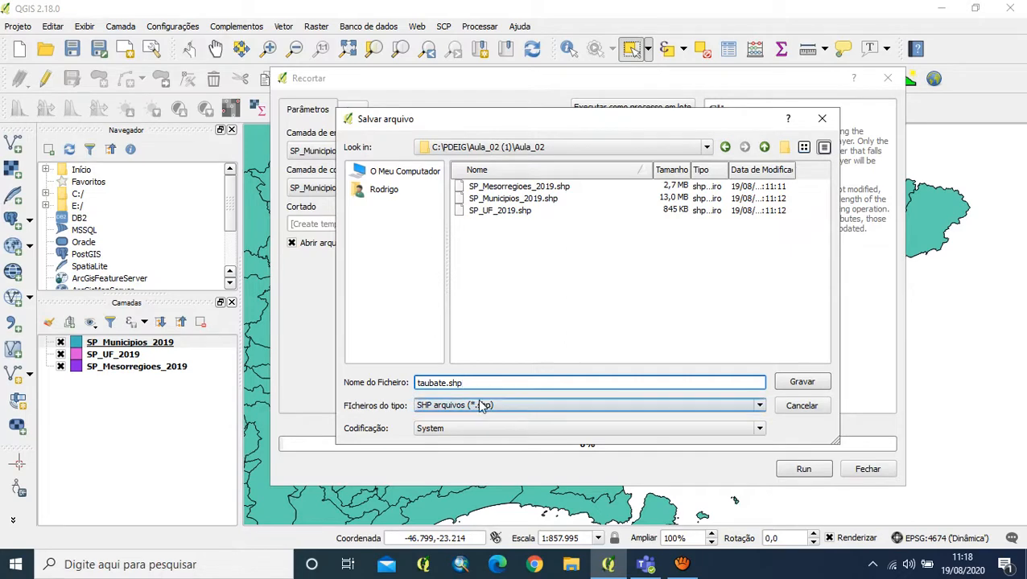
{"action": "left_click", "coordinate": [803, 383]}
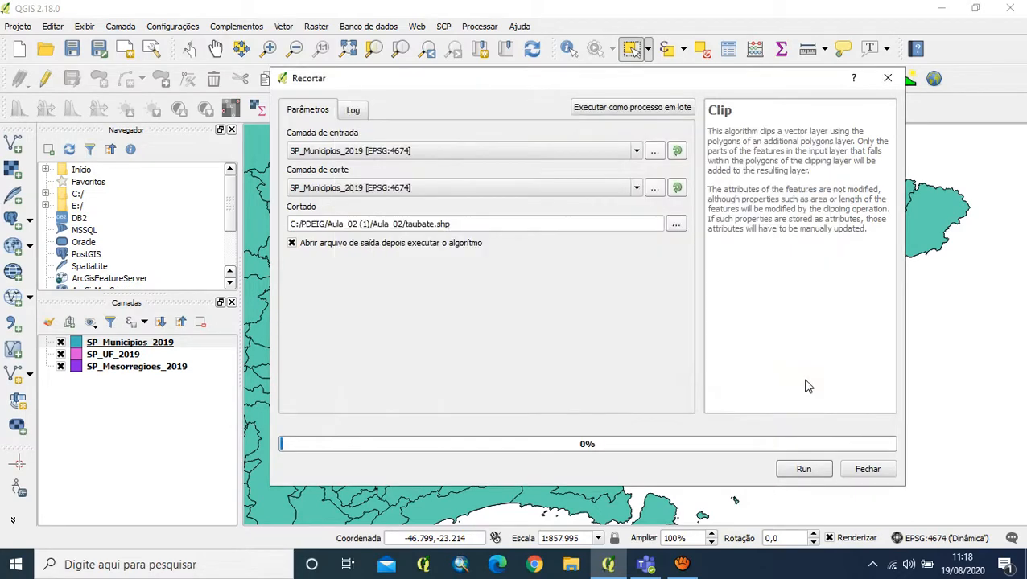
{"action": "left_click", "coordinate": [817, 467]}
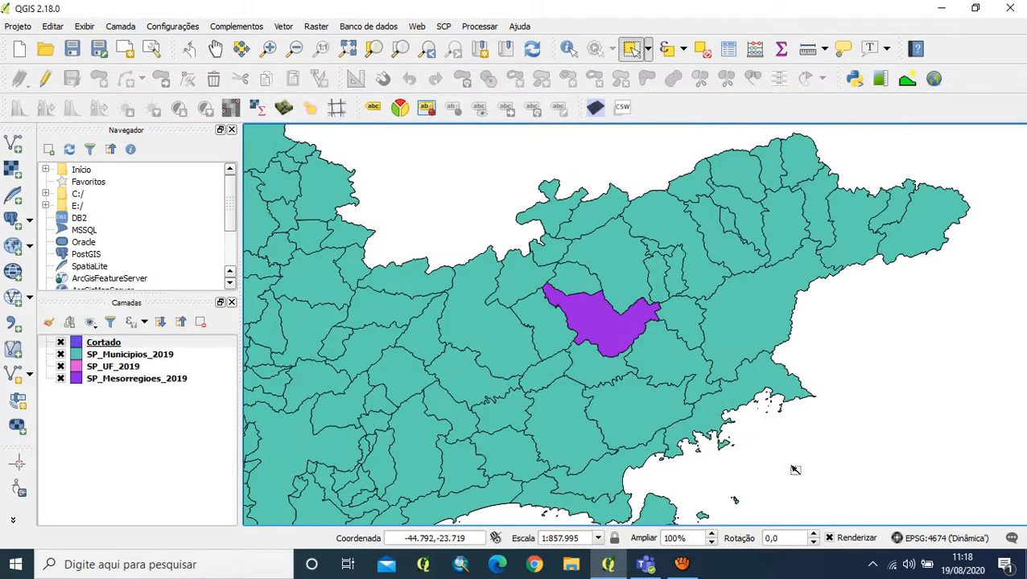
- Hide the SP_Municipios_2019, SP_UF_2019 and SP_Mesorregioes_2019 layers, leaving only the clipped layer shown
{"action": "left_click", "coordinate": [60, 354]}
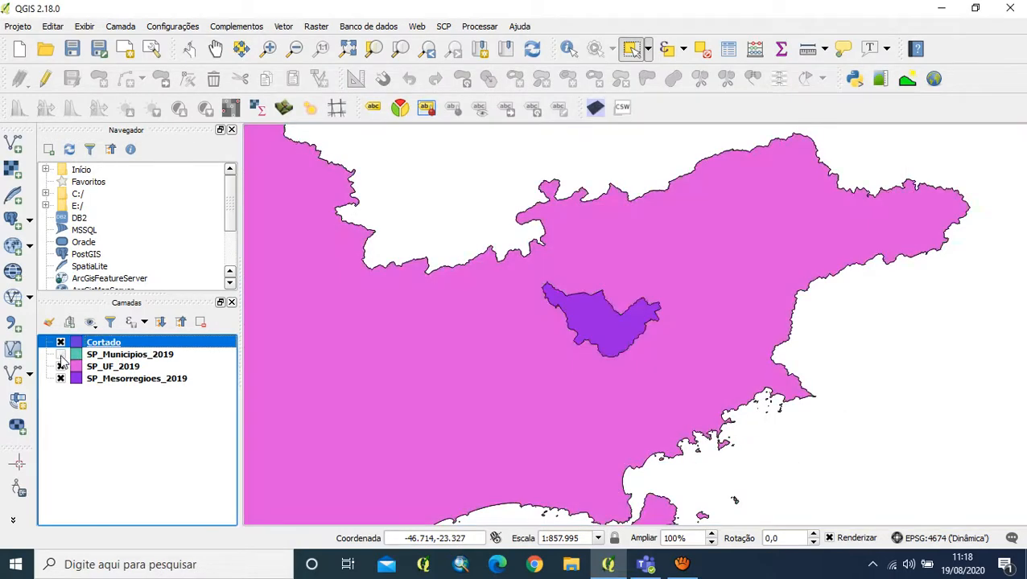
{"action": "left_click", "coordinate": [60, 366]}
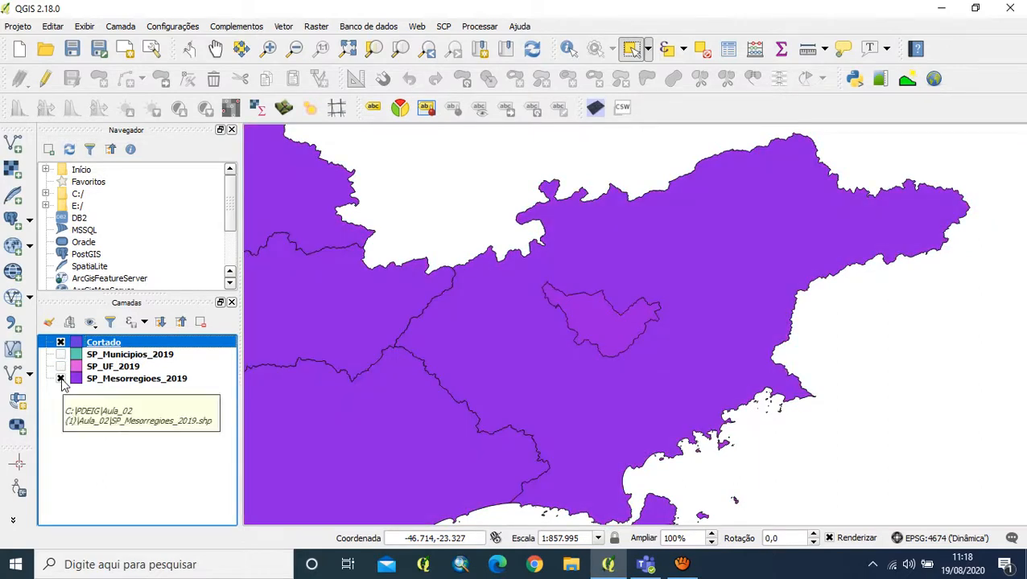
{"action": "left_click", "coordinate": [60, 378]}
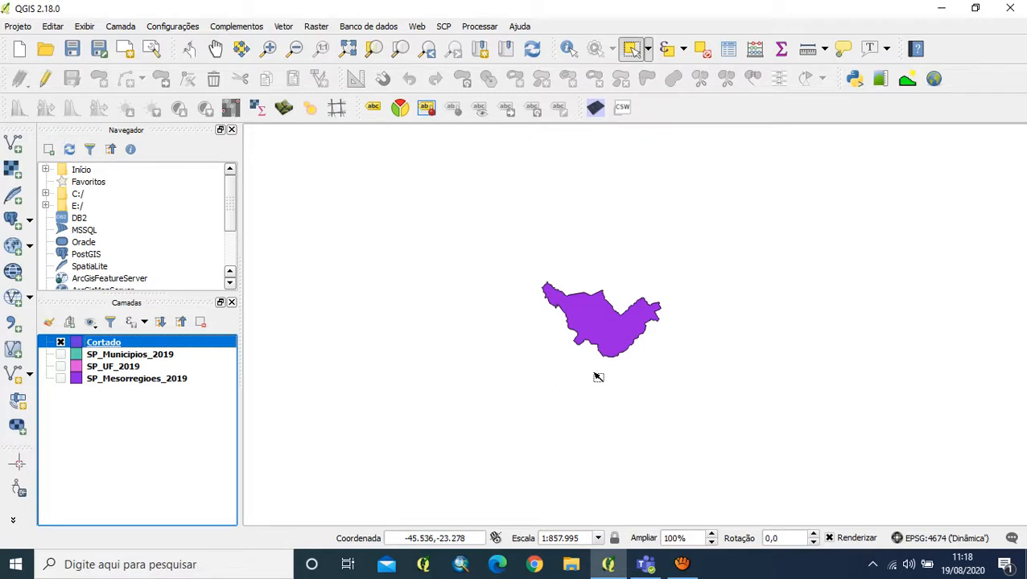
- Examine the clipped municipality by panning and zooming the map, and fit the view to the Cortado layer
{"action": "left_click", "coordinate": [215, 49]}
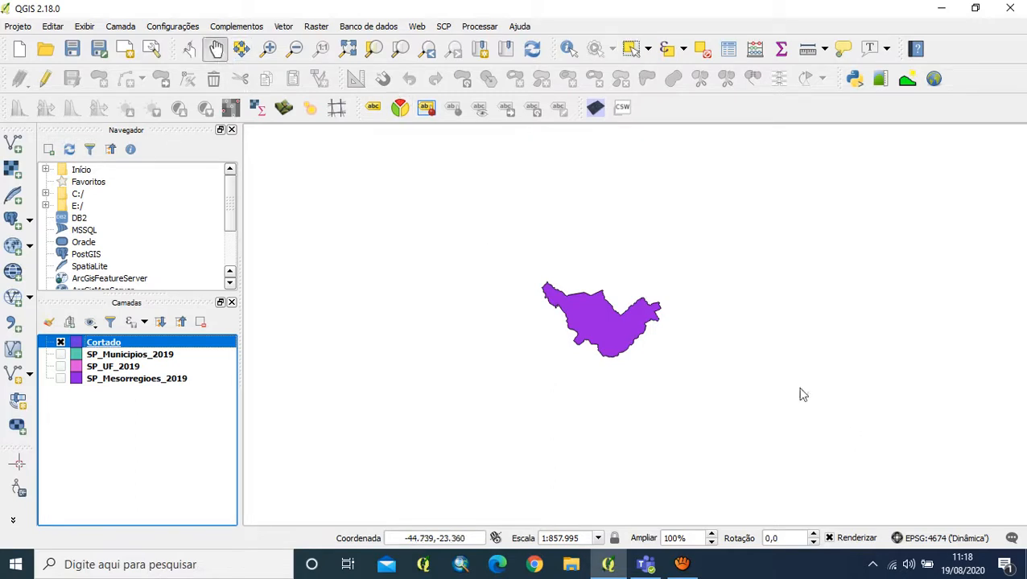
{"action": "left_click_drag", "start_coordinate": [802, 394], "coordinate": [612, 362]}
{"action": "left_click_drag", "start_coordinate": [545, 361], "coordinate": [515, 439]}
{"action": "left_click_drag", "start_coordinate": [453, 418], "coordinate": [701, 381]}
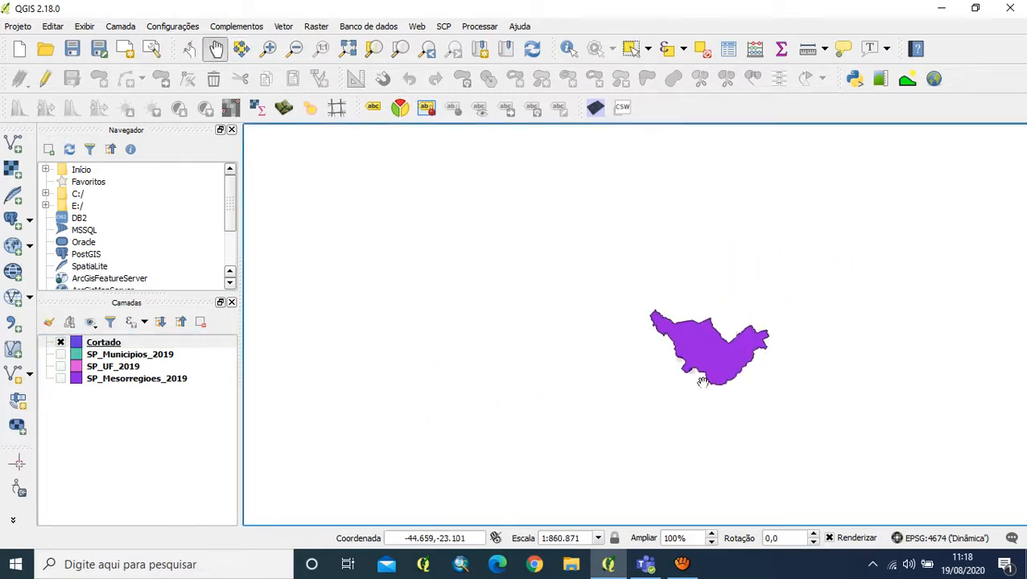
{"action": "scroll", "coordinate": [741, 360], "scroll_direction": "up", "scroll_amount": 5}
{"action": "scroll", "coordinate": [740, 360], "scroll_direction": "down", "scroll_amount": 5}
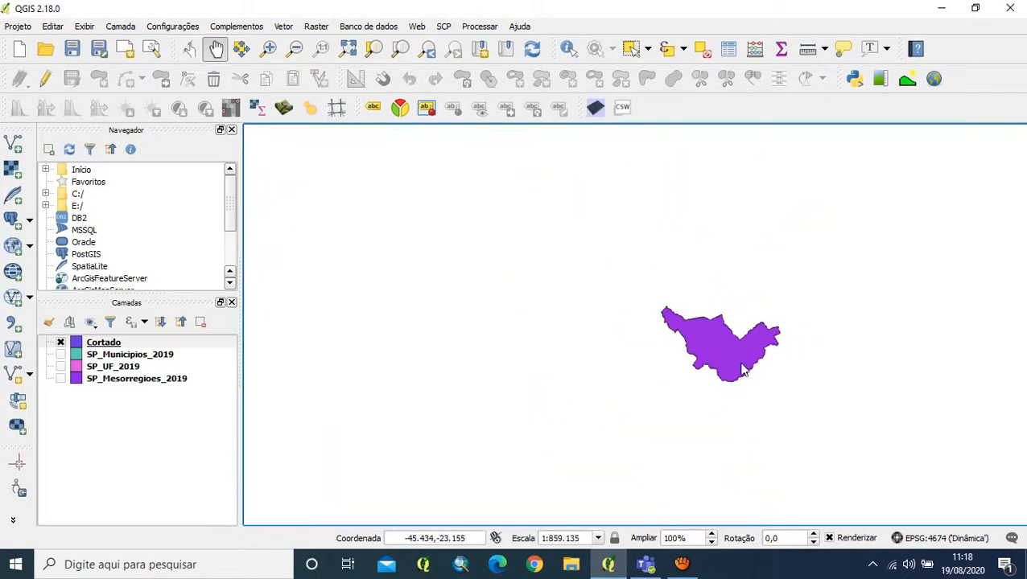
{"action": "scroll", "coordinate": [741, 368], "scroll_direction": "up", "scroll_amount": 2}
{"action": "scroll", "coordinate": [738, 371], "scroll_direction": "down", "scroll_amount": 1}
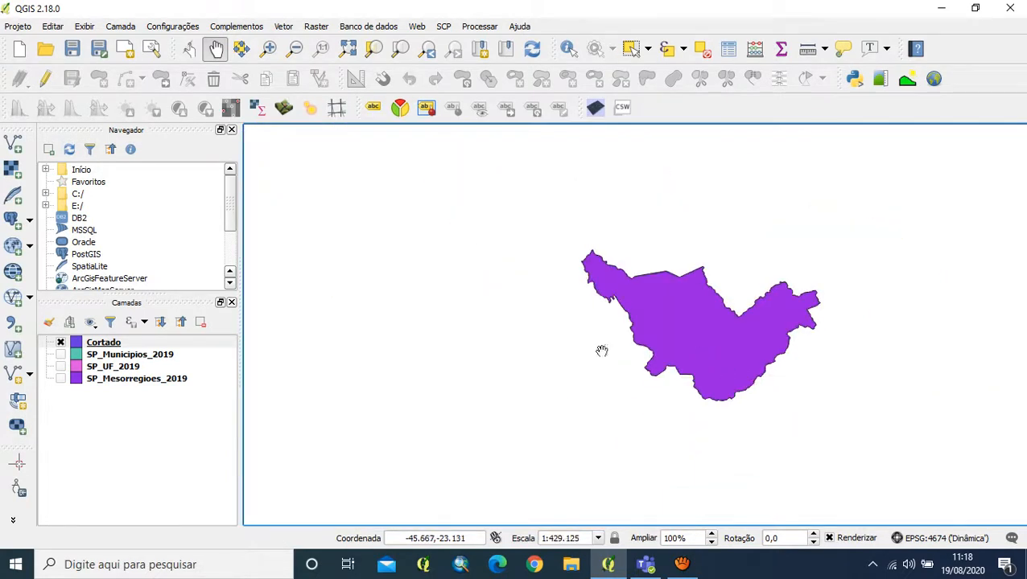
{"action": "left_click_drag", "start_coordinate": [549, 348], "coordinate": [1006, 322]}
{"action": "left_click_drag", "start_coordinate": [472, 358], "coordinate": [1016, 317]}
{"action": "left_click_drag", "start_coordinate": [538, 384], "coordinate": [1006, 346]}
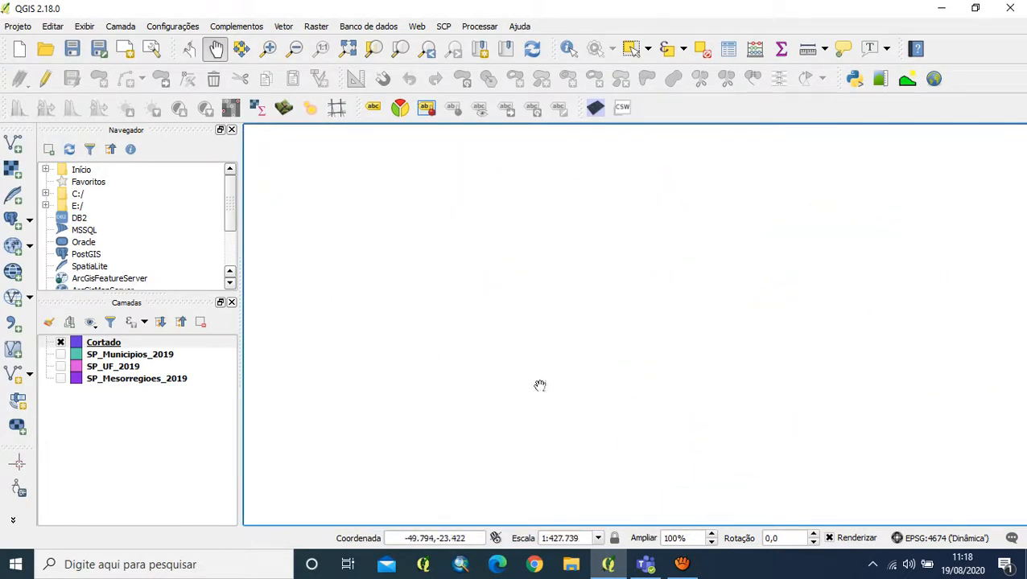
{"action": "right_click", "coordinate": [95, 343]}
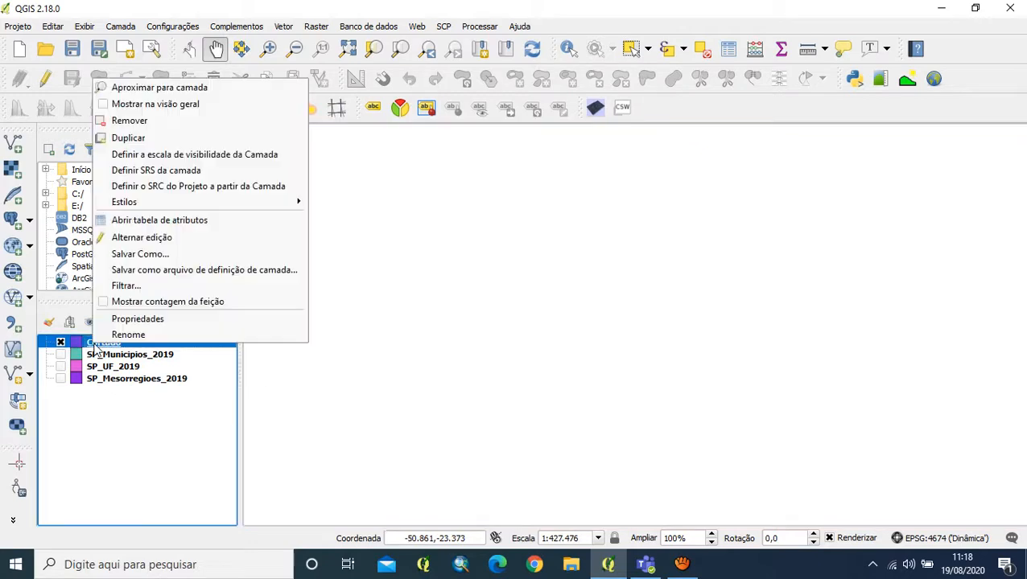
{"action": "left_click", "coordinate": [203, 88]}
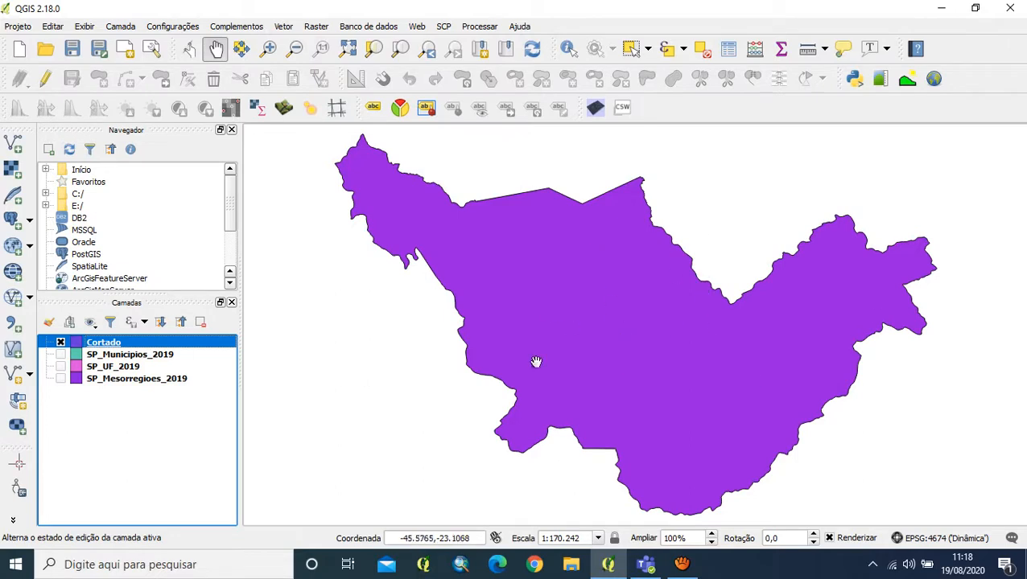
- Open the style properties of the Cortado layer and close them without changes
{"action": "double_click", "coordinate": [78, 346]}
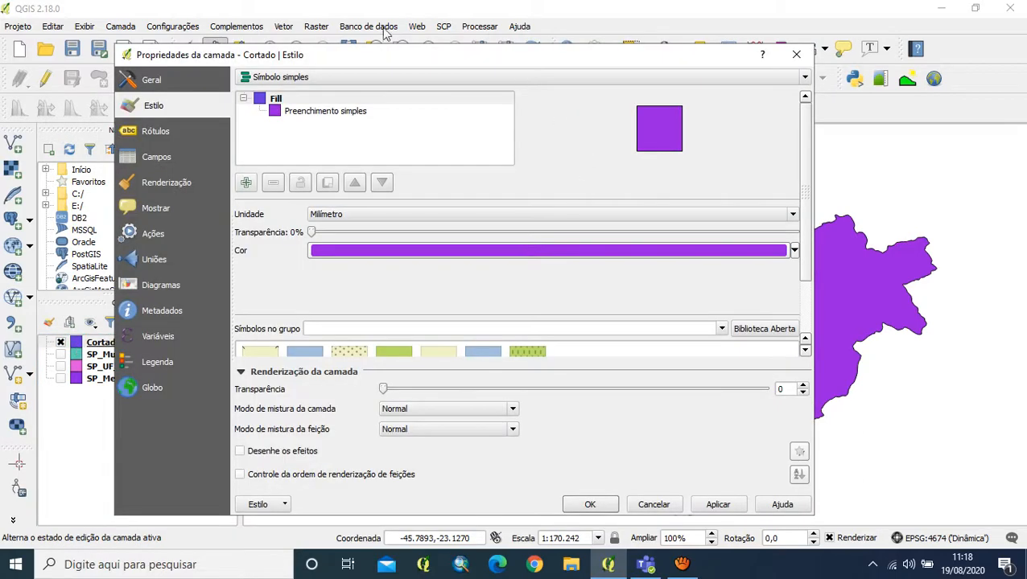
{"action": "left_click", "coordinate": [796, 55]}
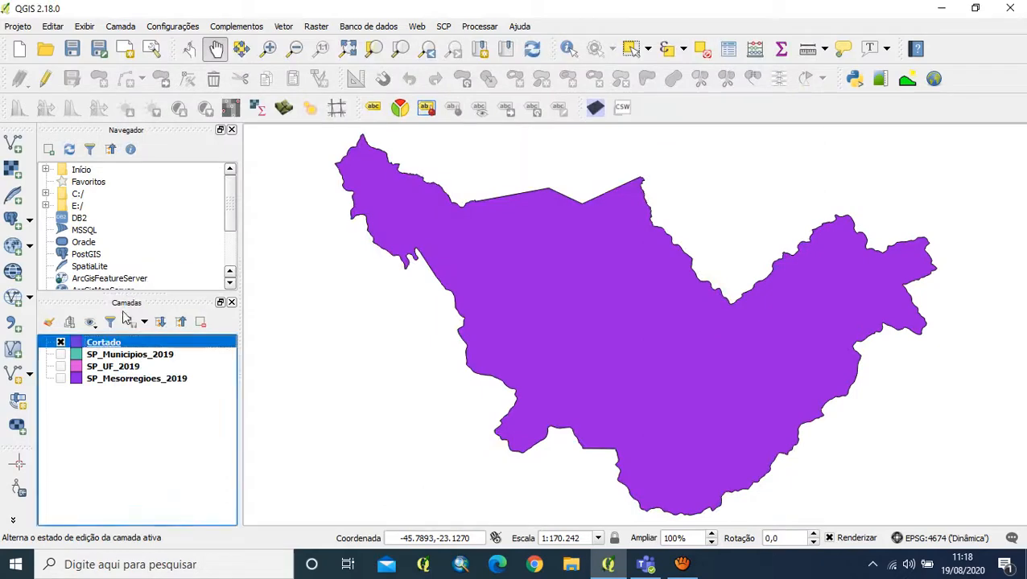
- Rename the Cortado layer as Taubate
{"action": "right_click", "coordinate": [117, 346]}
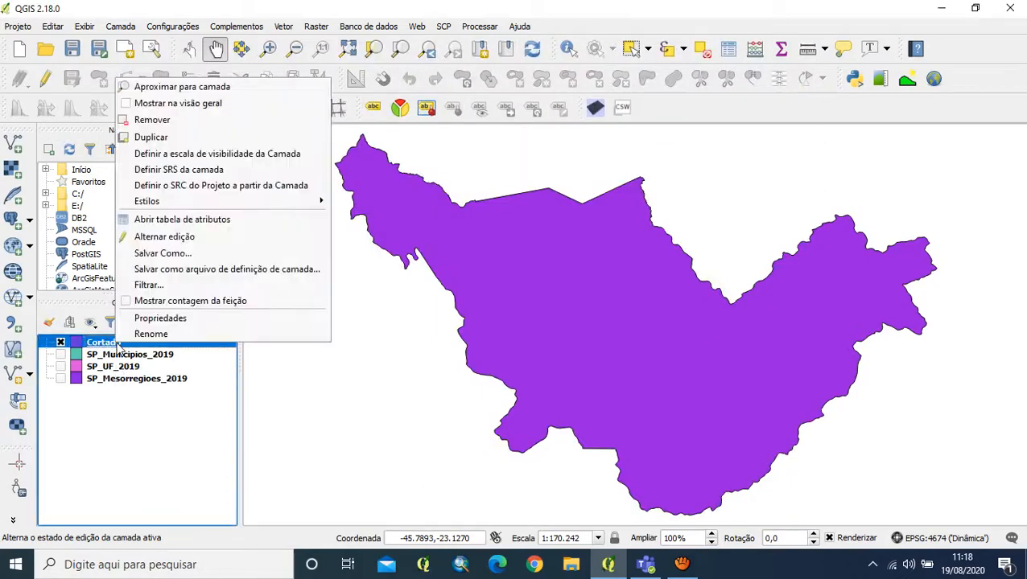
{"action": "left_click", "coordinate": [163, 333]}
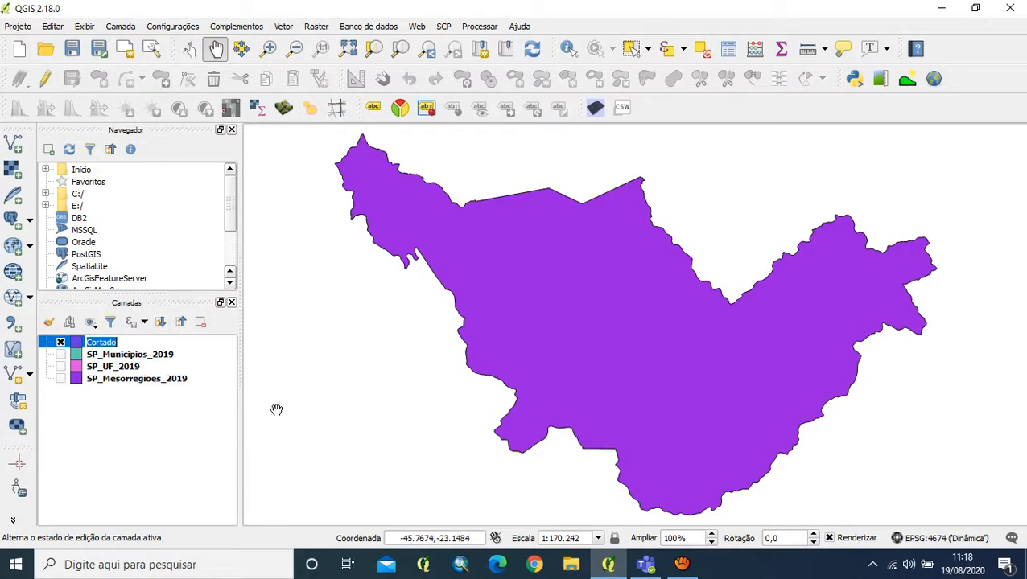
{"action": "type", "text": "Taubate"}
{"action": "left_click", "coordinate": [183, 468]}
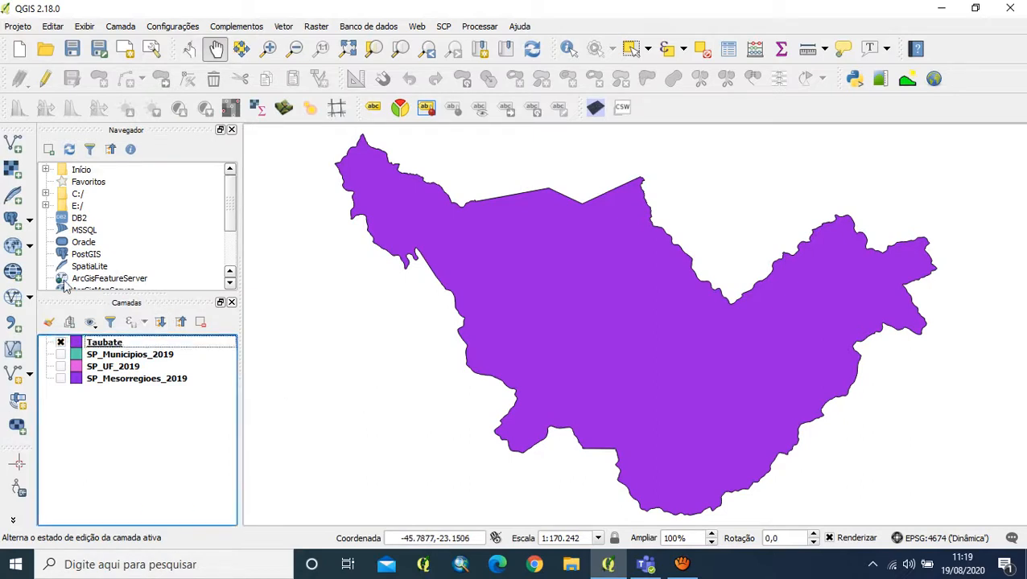
- Set the fill colour of the Taubate layer's simple fill symbol to lime green from the recent colours and apply it
{"action": "left_click", "coordinate": [77, 344]}
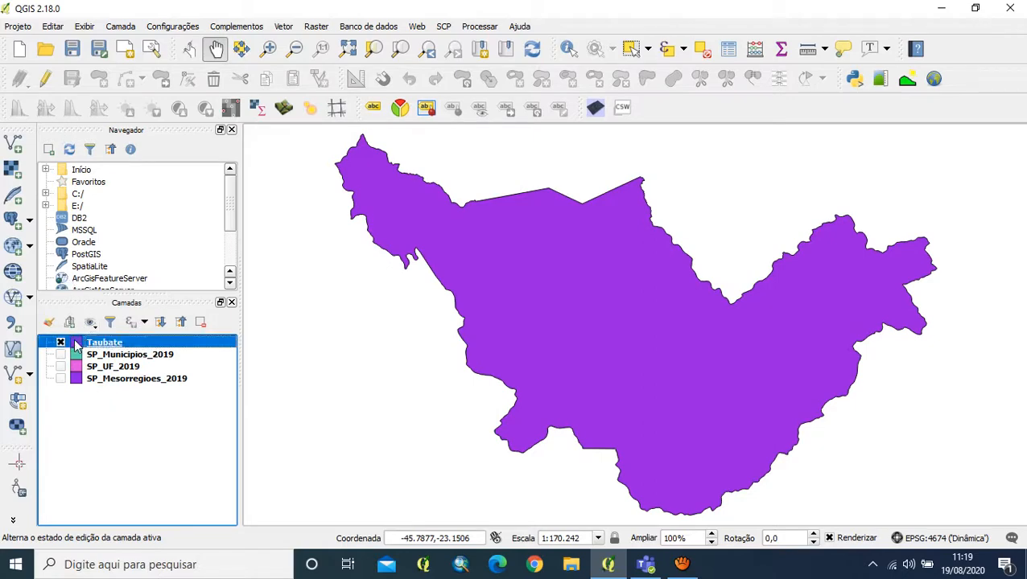
{"action": "double_click", "coordinate": [77, 344]}
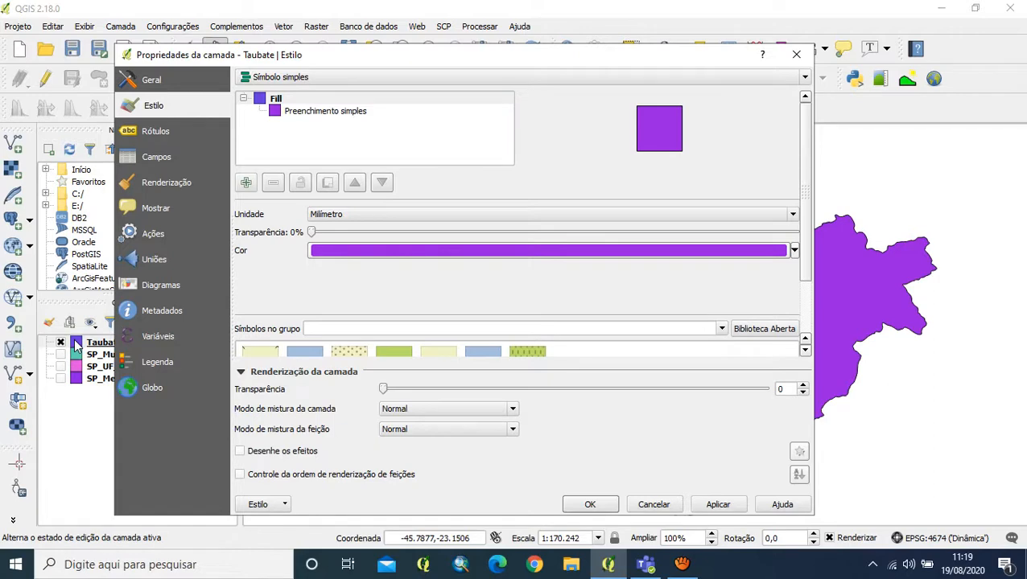
{"action": "left_click", "coordinate": [270, 113]}
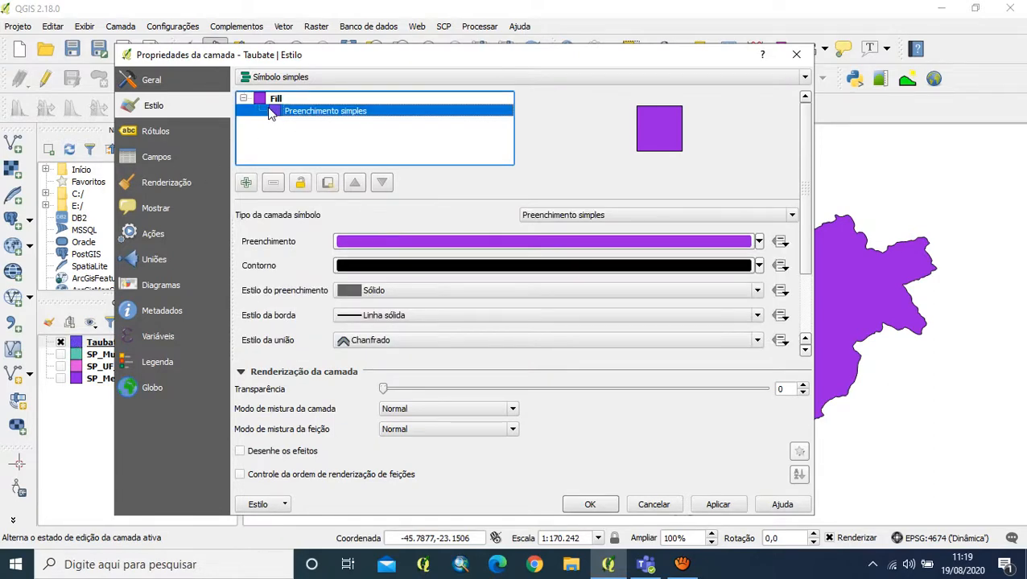
{"action": "left_click", "coordinate": [759, 242]}
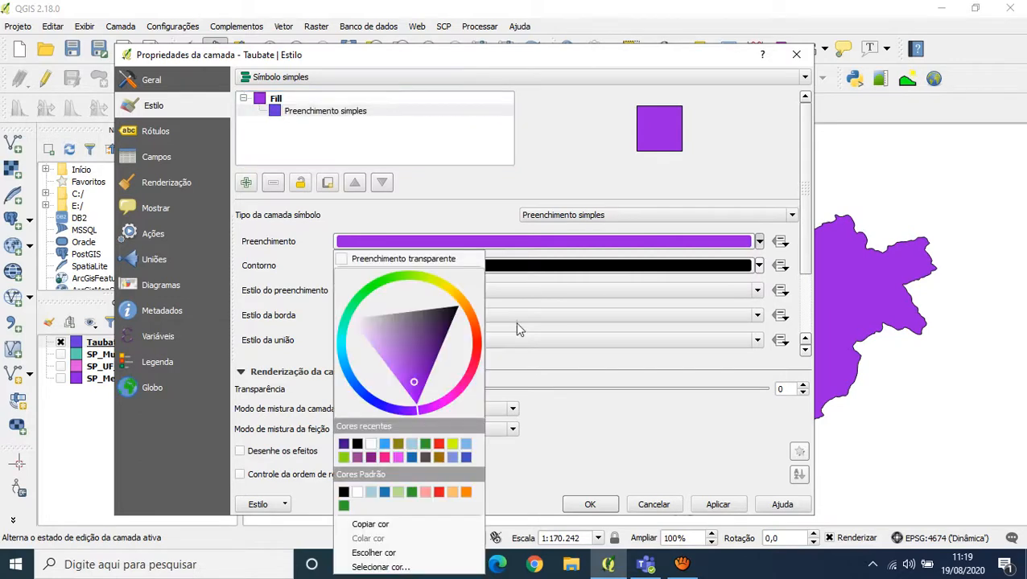
{"action": "left_click", "coordinate": [344, 457]}
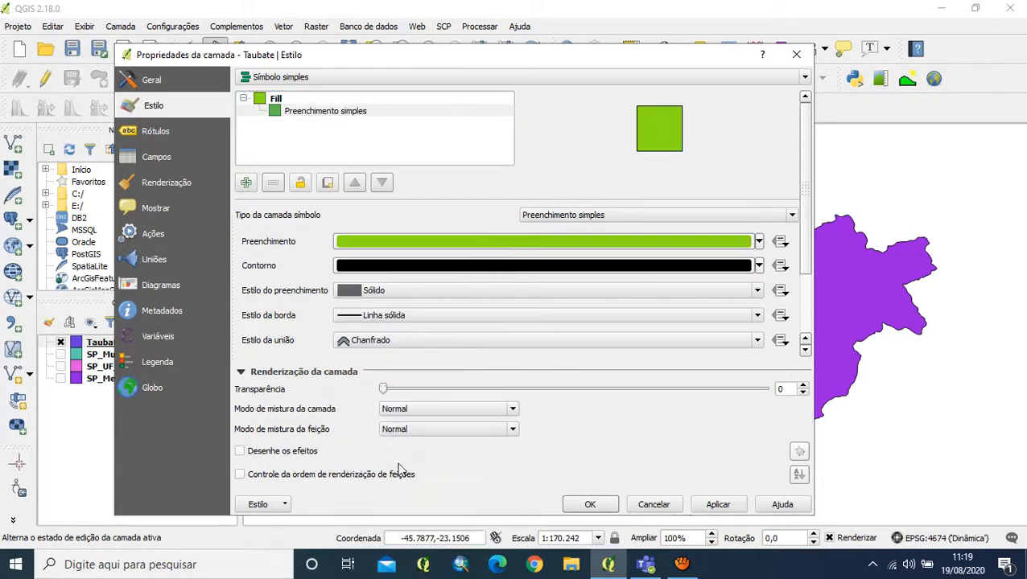
{"action": "left_click", "coordinate": [722, 509]}
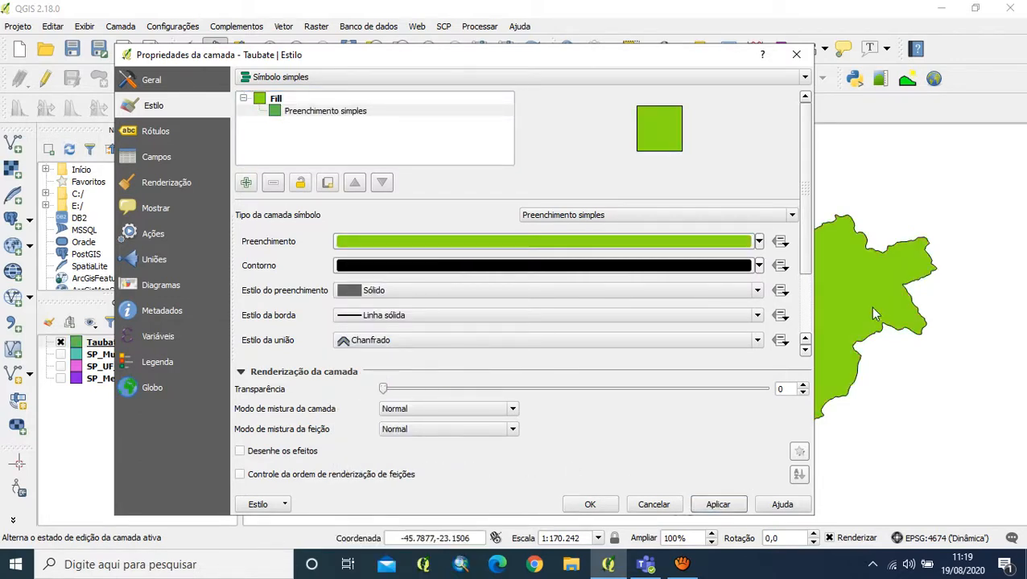
- Keep the Taubate border colour black, set its border thickness to 0.66 mm, and apply and close the style properties
{"action": "left_click", "coordinate": [637, 267]}
{"action": "left_click", "coordinate": [729, 450]}
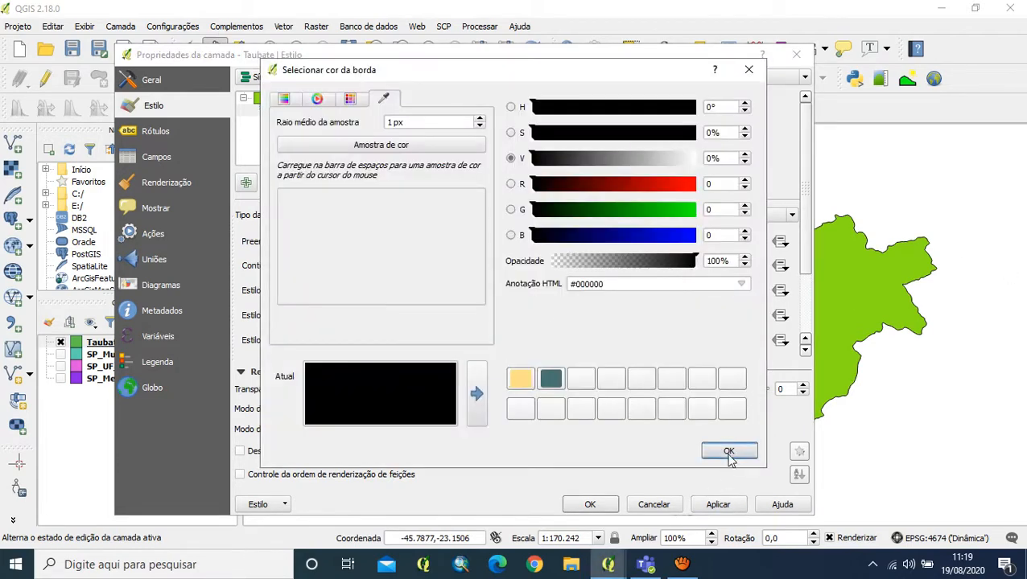
{"action": "scroll", "coordinate": [802, 257], "scroll_direction": "down", "scroll_amount": 4}
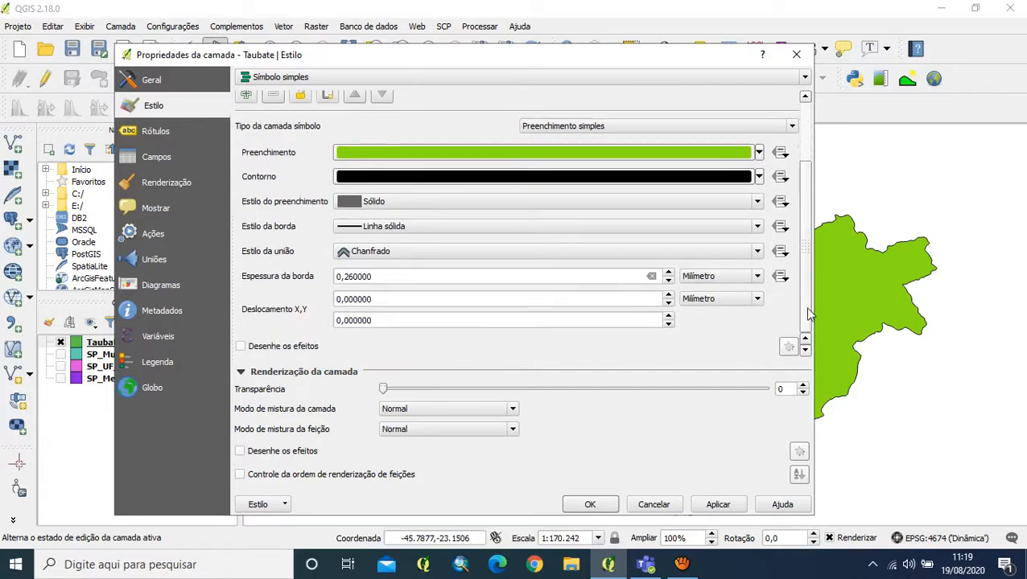
{"action": "left_click", "coordinate": [668, 272]}
{"action": "left_click", "coordinate": [668, 272]}
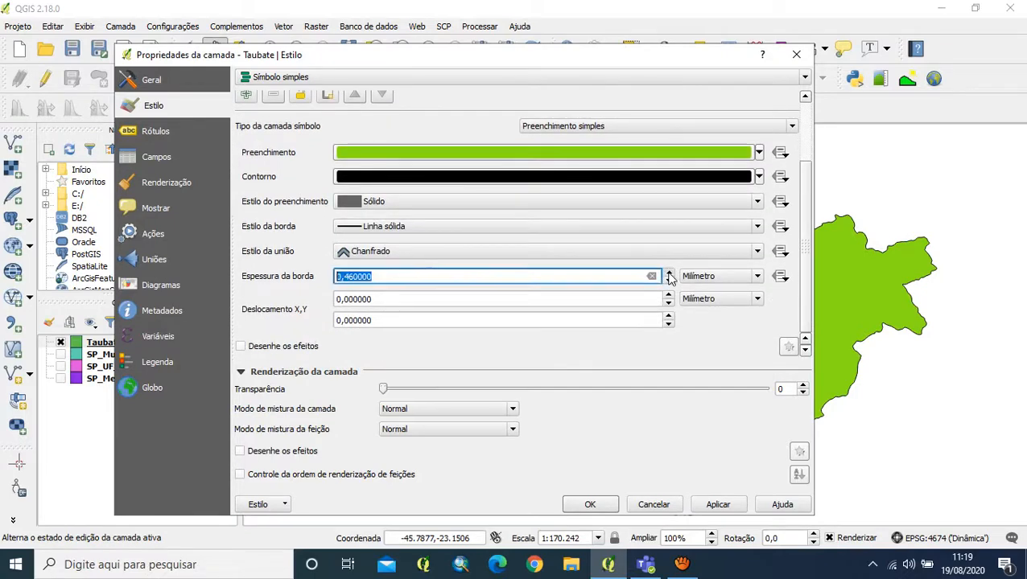
{"action": "left_click", "coordinate": [717, 504]}
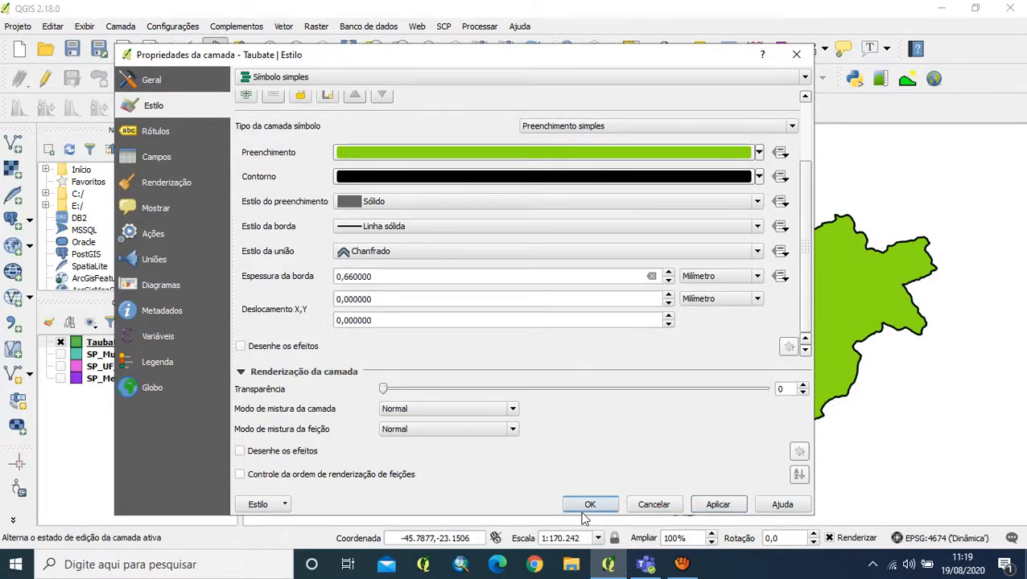
{"action": "left_click", "coordinate": [590, 505]}
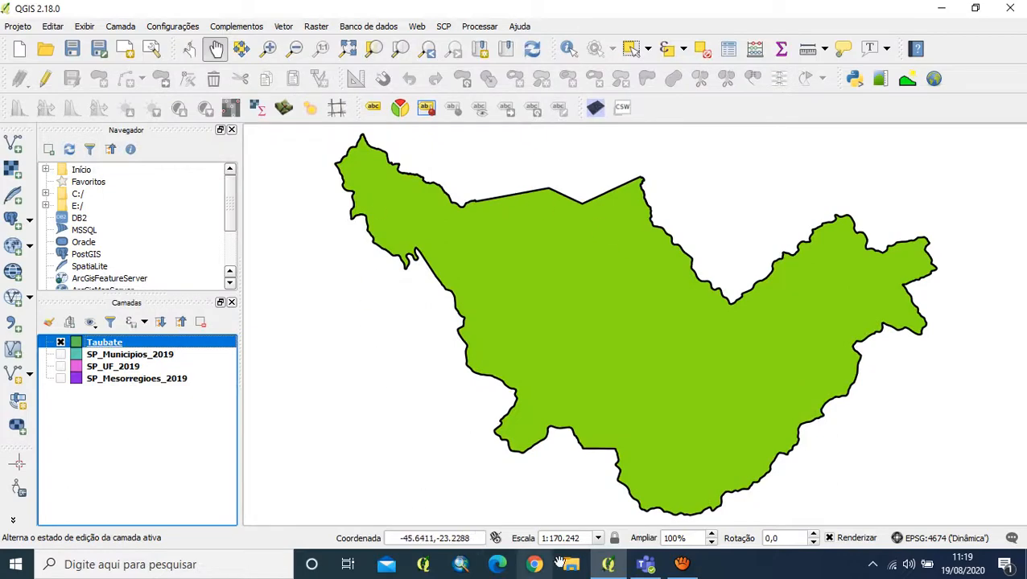
{"action": "left_click", "coordinate": [120, 354]}
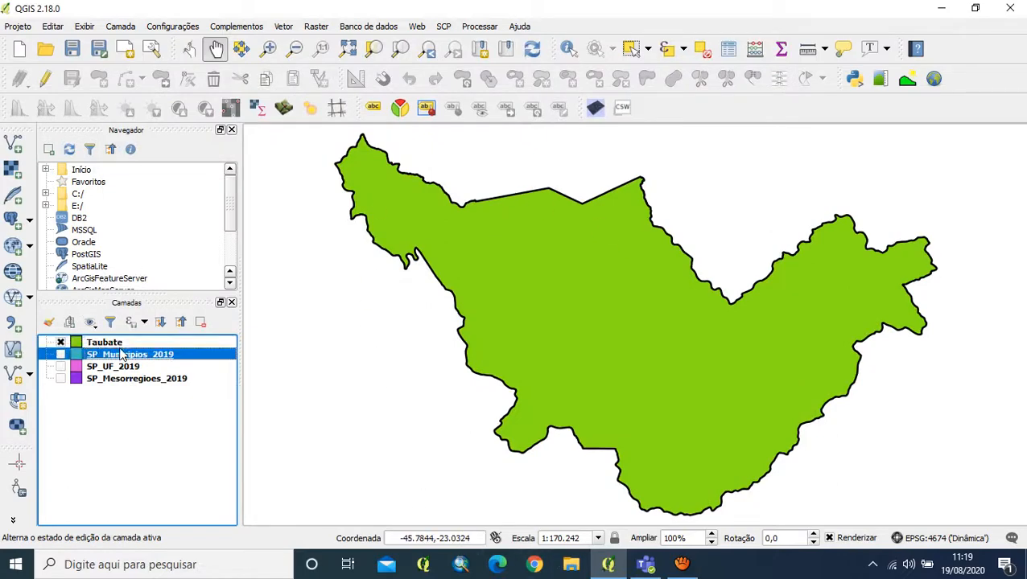
{"action": "double_click", "coordinate": [122, 356]}
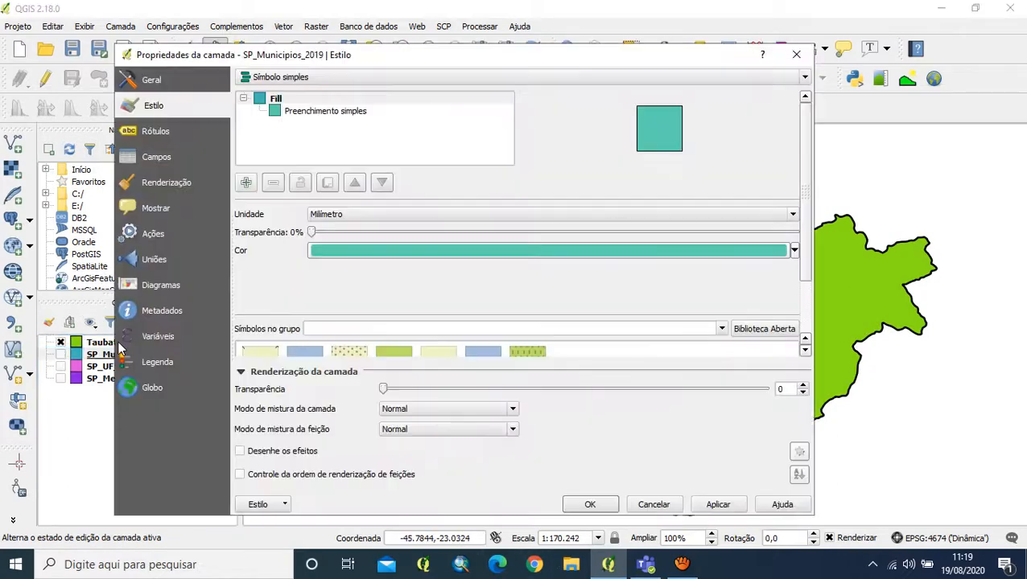
{"action": "left_click", "coordinate": [795, 55]}
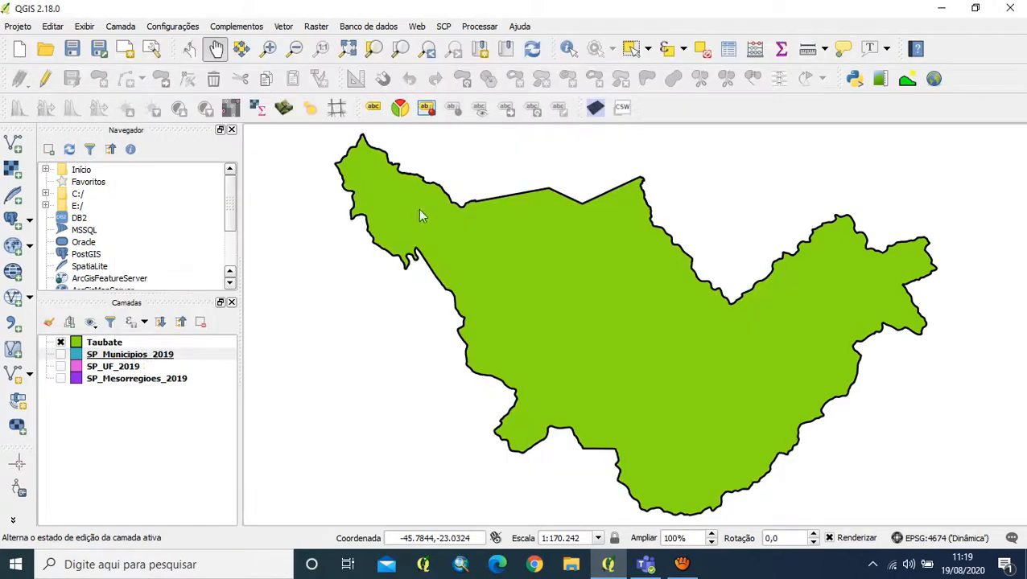
- Reopen the Taubate layer's style and set the simple fill's border thickness to 0.26 mm, applying the change
{"action": "left_click", "coordinate": [112, 343]}
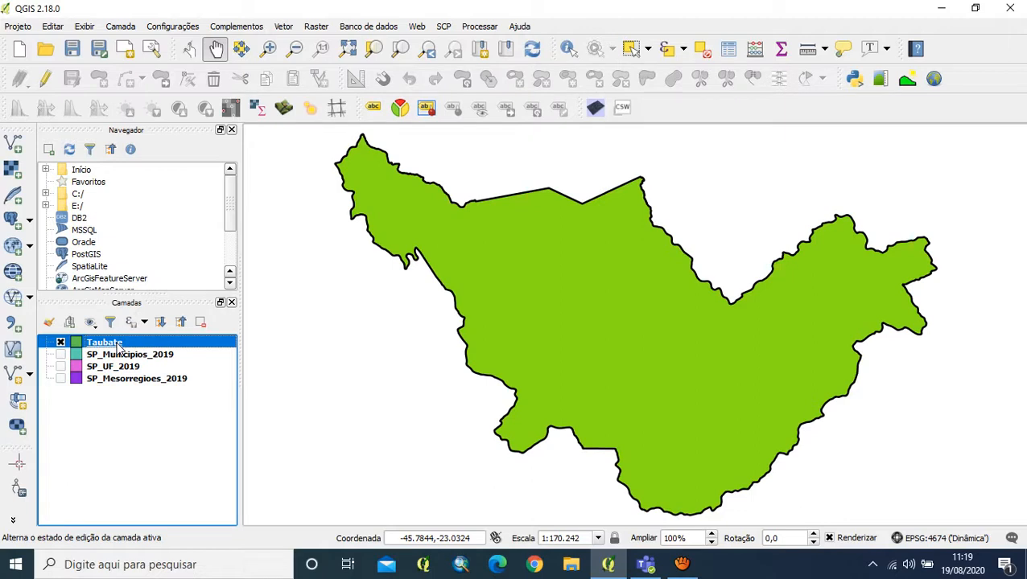
{"action": "double_click", "coordinate": [143, 346]}
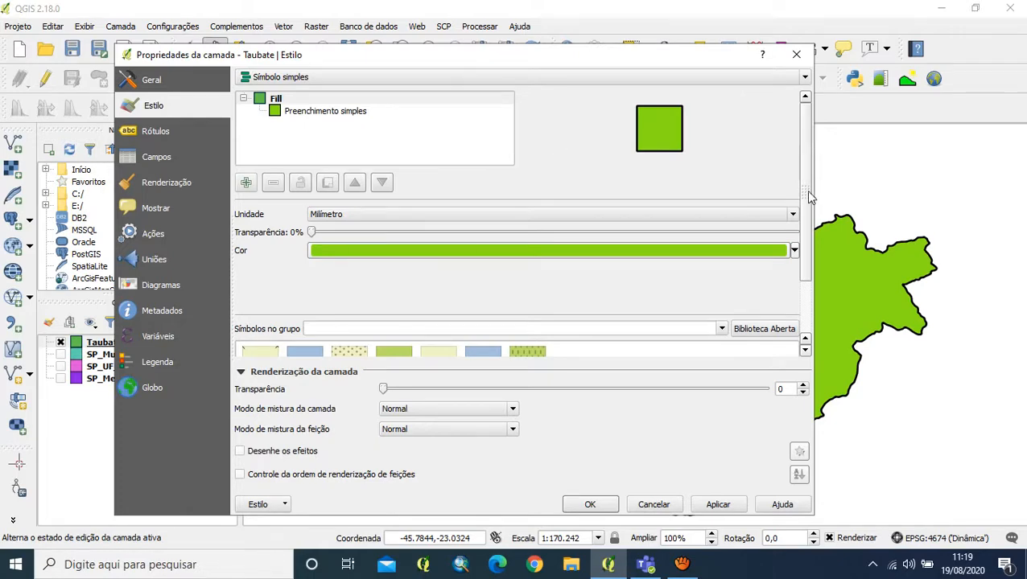
{"action": "left_click_drag", "start_coordinate": [808, 191], "coordinate": [803, 264]}
{"action": "left_click_drag", "start_coordinate": [803, 219], "coordinate": [805, 161]}
{"action": "left_click", "coordinate": [315, 111]}
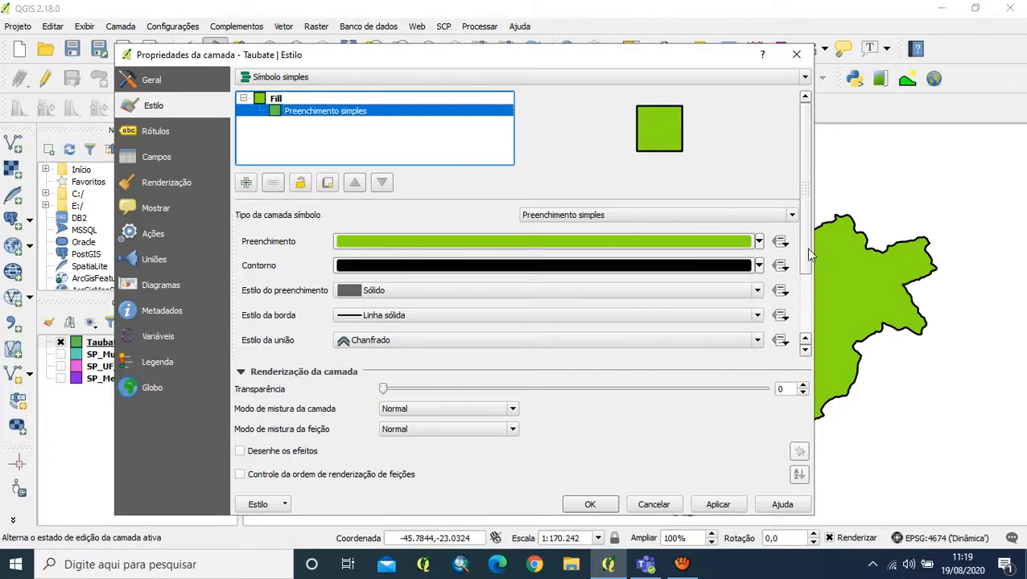
{"action": "scroll", "coordinate": [807, 253], "scroll_direction": "down", "scroll_amount": 2}
{"action": "left_click", "coordinate": [668, 273]}
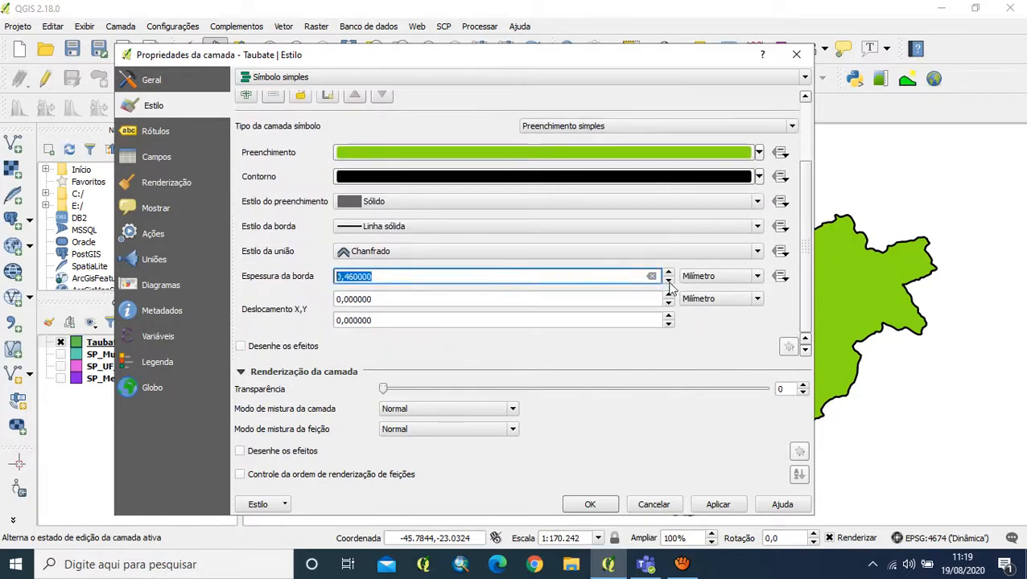
{"action": "left_click", "coordinate": [718, 504]}
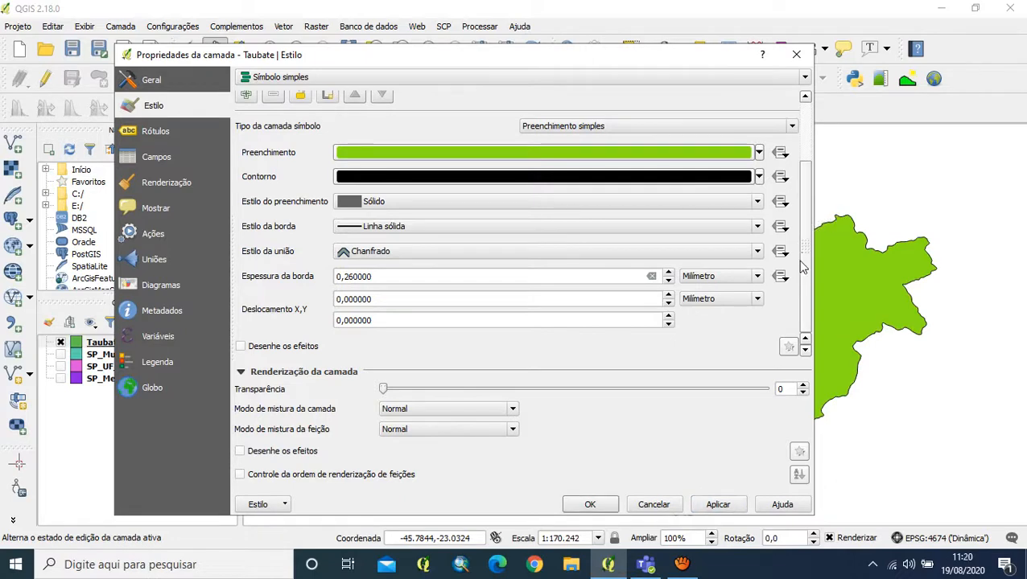
- Set the border style of the Taubate layer's simple fill to Linha tracejada and apply it
{"action": "scroll", "coordinate": [808, 271], "scroll_direction": "up", "scroll_amount": 2}
{"action": "left_click", "coordinate": [308, 111]}
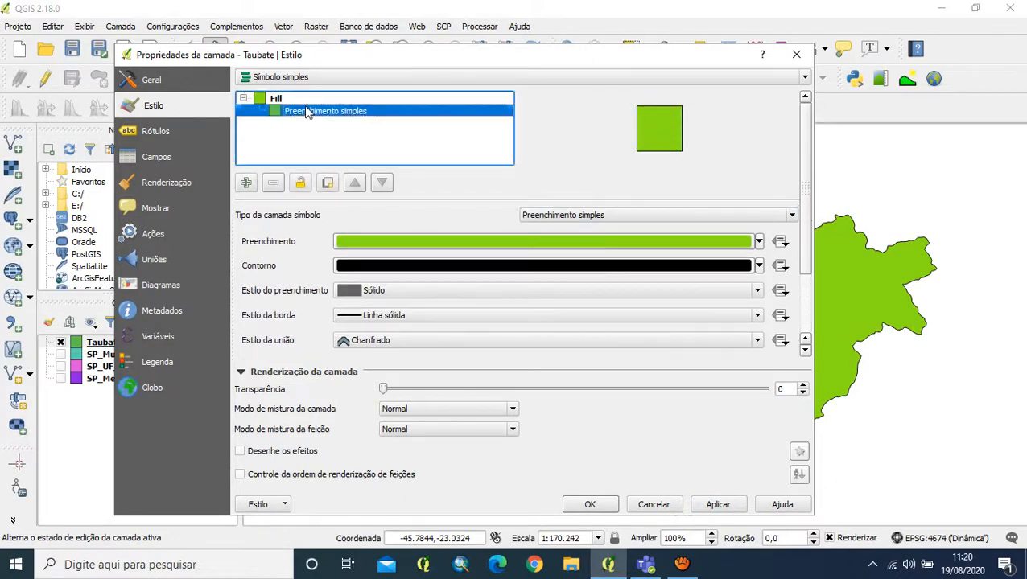
{"action": "scroll", "coordinate": [803, 184], "scroll_direction": "down", "scroll_amount": 3}
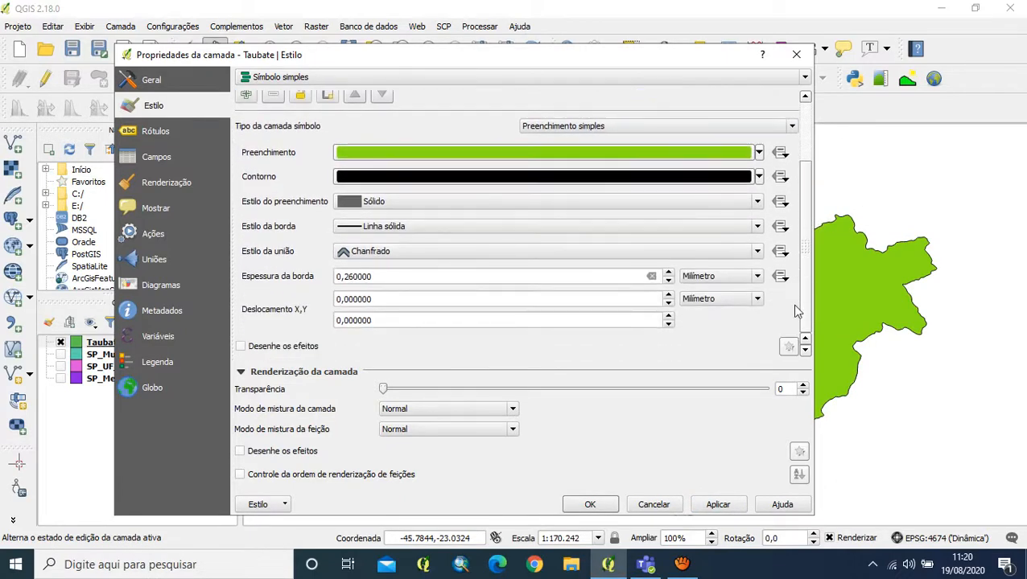
{"action": "left_click_drag", "start_coordinate": [809, 259], "coordinate": [807, 170]}
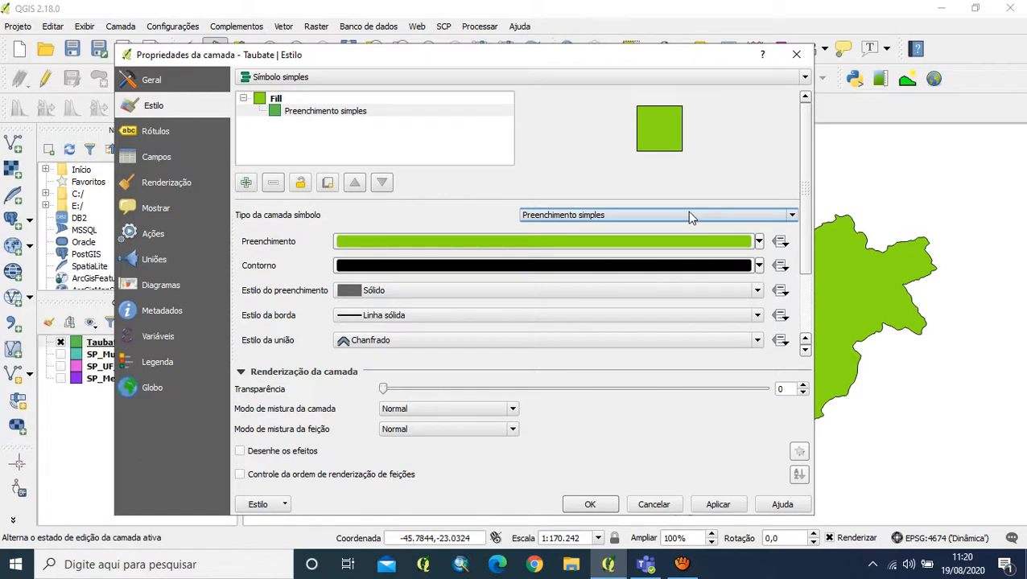
{"action": "left_click", "coordinate": [547, 315]}
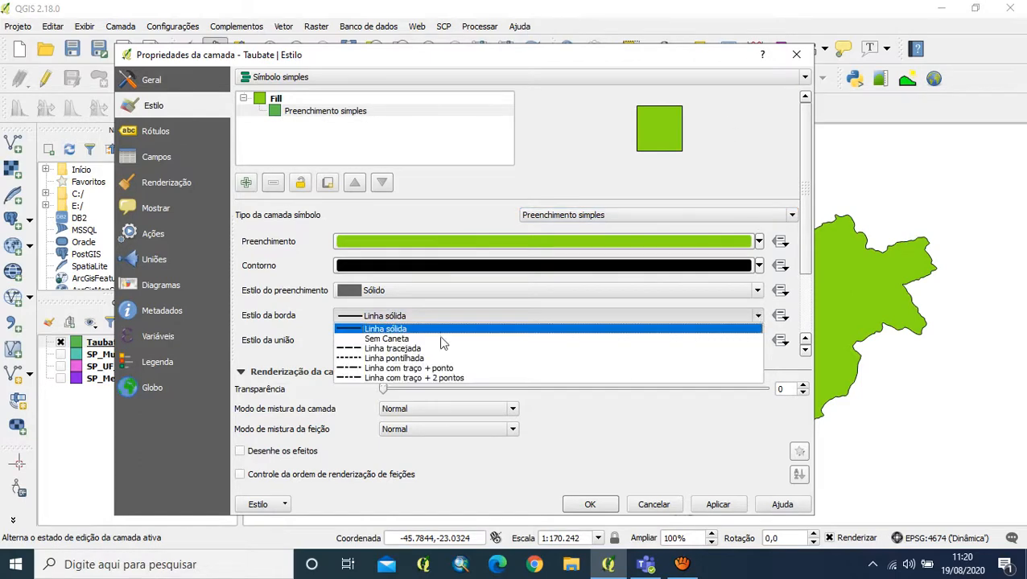
{"action": "left_click", "coordinate": [367, 349]}
{"action": "left_click", "coordinate": [716, 507]}
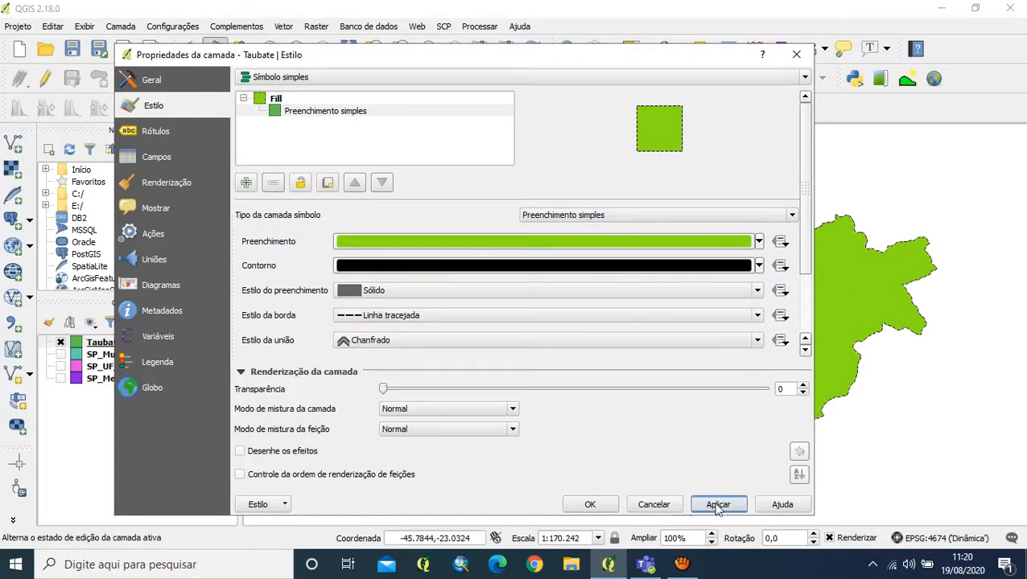
- Set the Taubate layer's border style to Linha sólida
{"action": "left_click", "coordinate": [756, 291]}
{"action": "left_click", "coordinate": [756, 316]}
{"action": "left_click", "coordinate": [756, 318]}
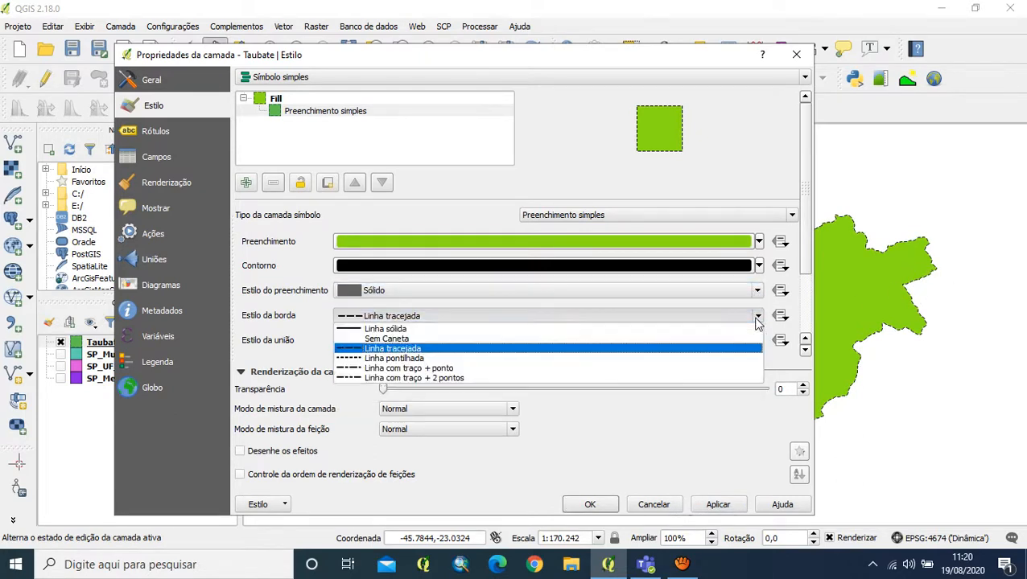
{"action": "left_click", "coordinate": [466, 329]}
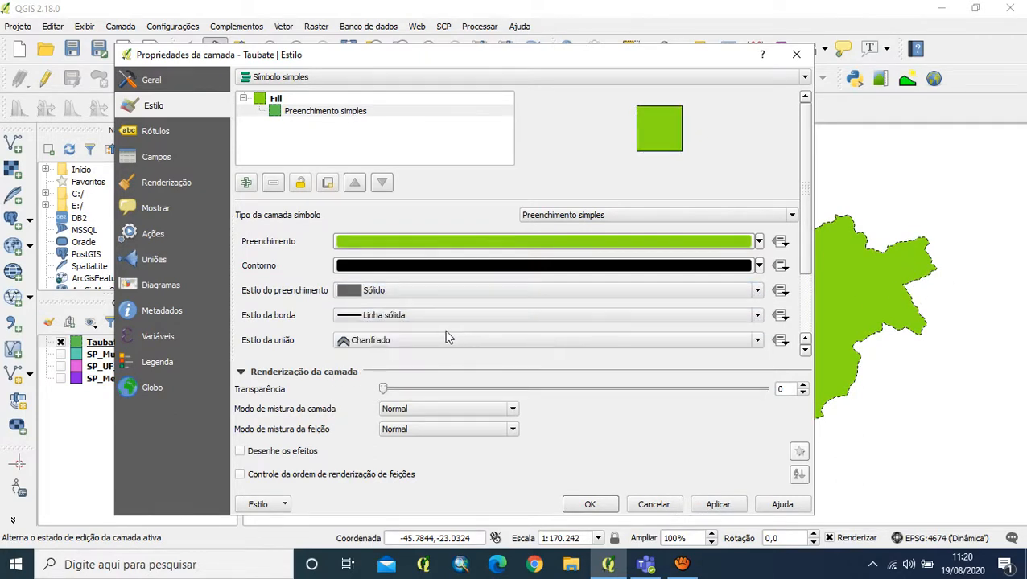
- Set the Taubate layer's fill style to Horizontal and apply the symbol settings
{"action": "left_click", "coordinate": [756, 291]}
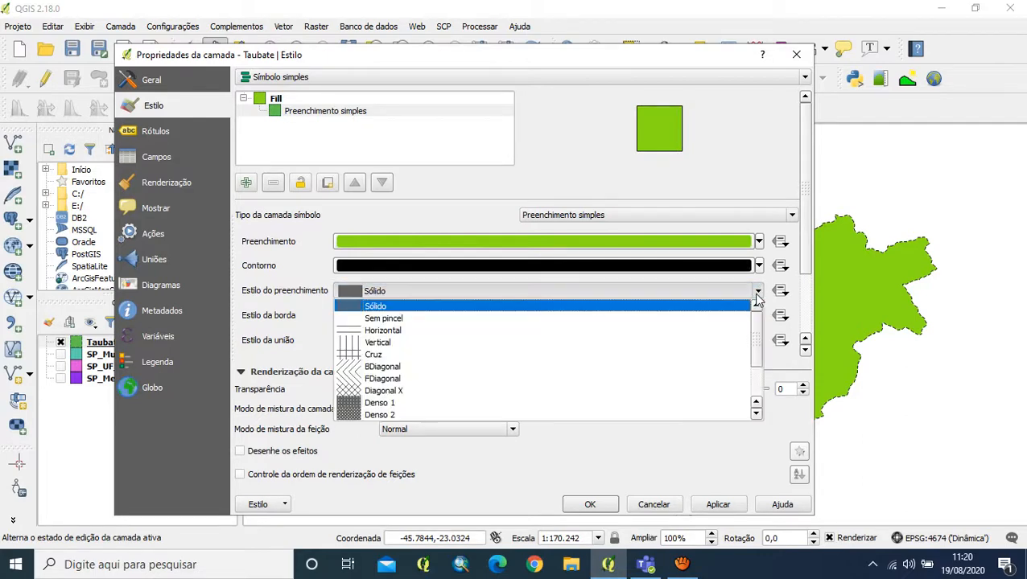
{"action": "left_click", "coordinate": [424, 329]}
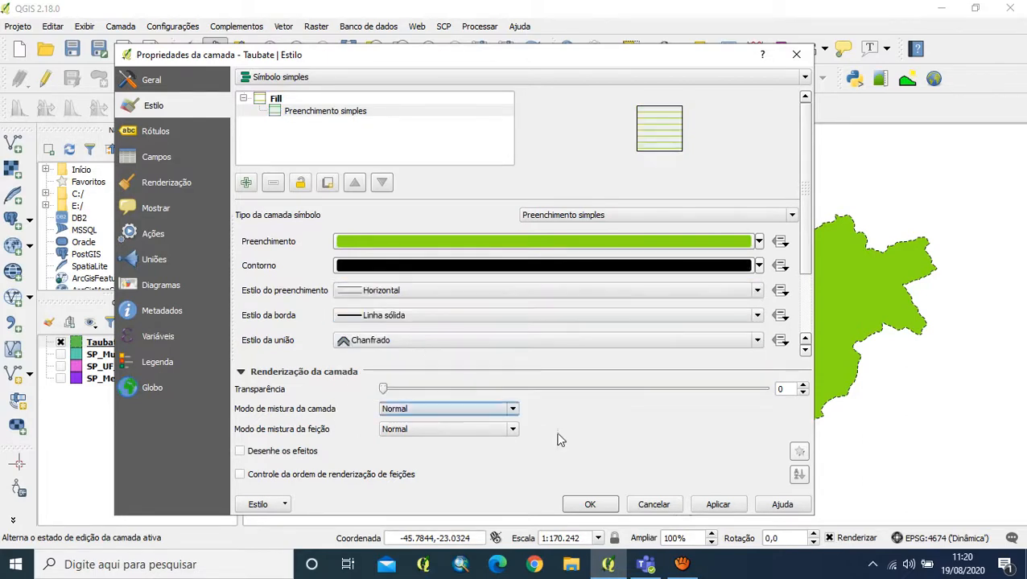
{"action": "left_click", "coordinate": [728, 508]}
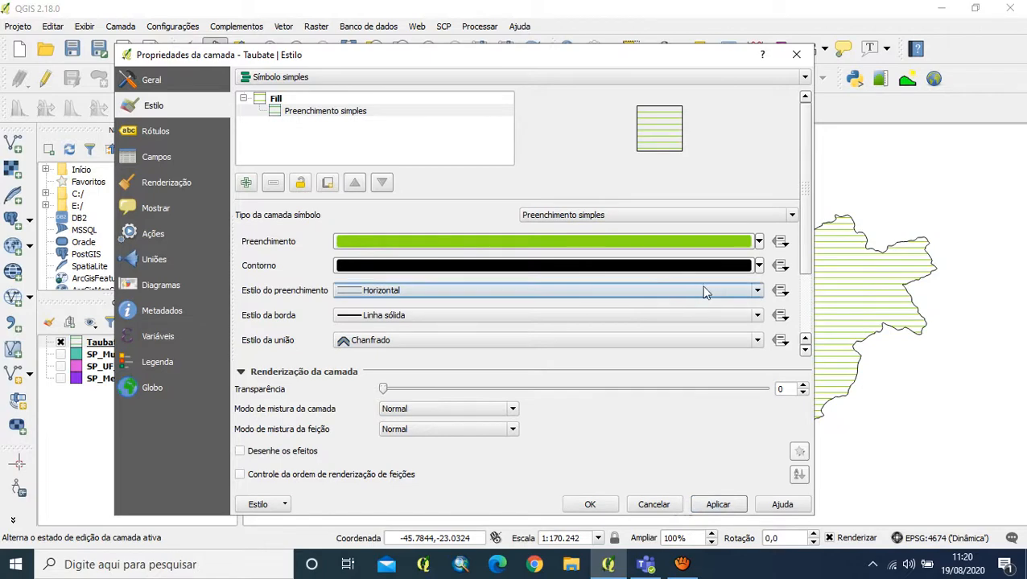
- Set the Taubate layer's fill style to Vertical and apply it
{"action": "left_click", "coordinate": [752, 291]}
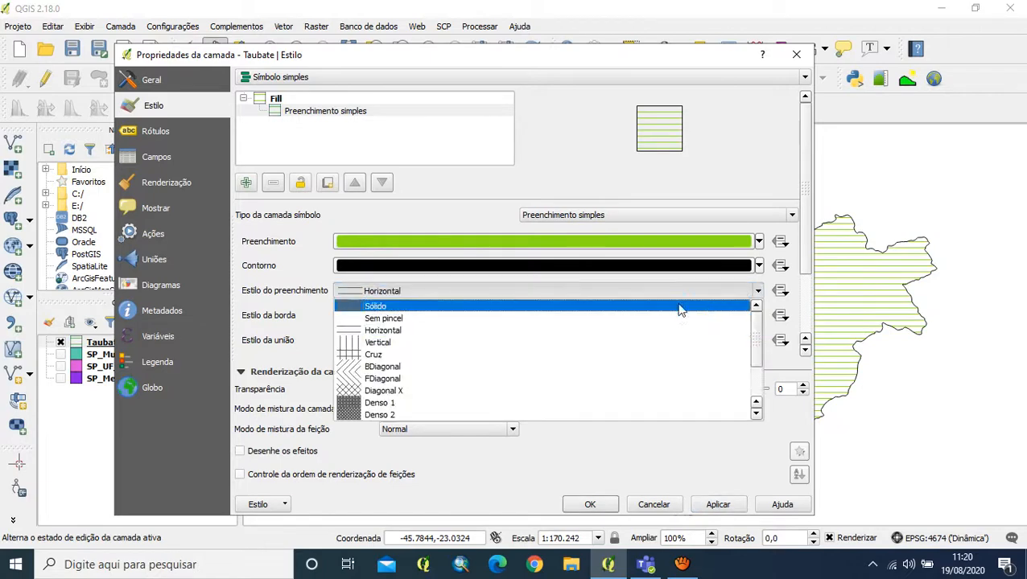
{"action": "left_click", "coordinate": [441, 348]}
{"action": "left_click", "coordinate": [713, 506]}
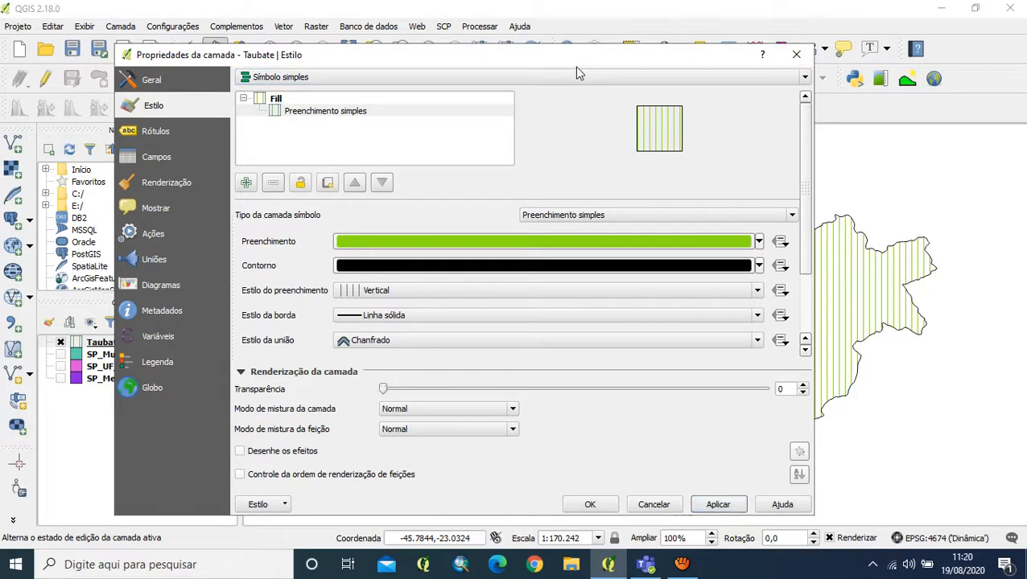
- Set the Taubate layer's fill style to BDiagonal and apply it
{"action": "left_click_drag", "start_coordinate": [609, 61], "coordinate": [702, 52]}
{"action": "left_click", "coordinate": [724, 282]}
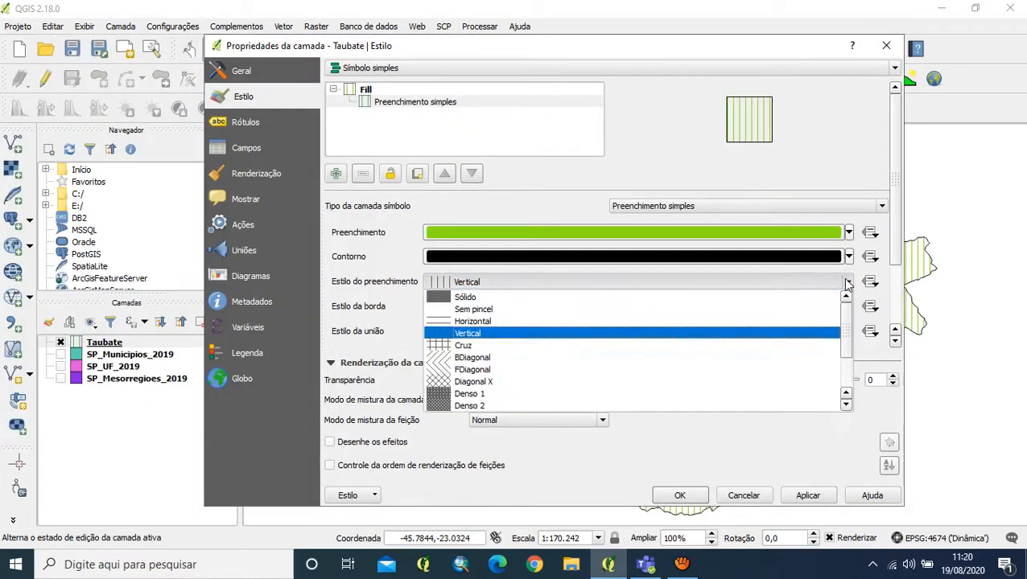
{"action": "left_click", "coordinate": [512, 358]}
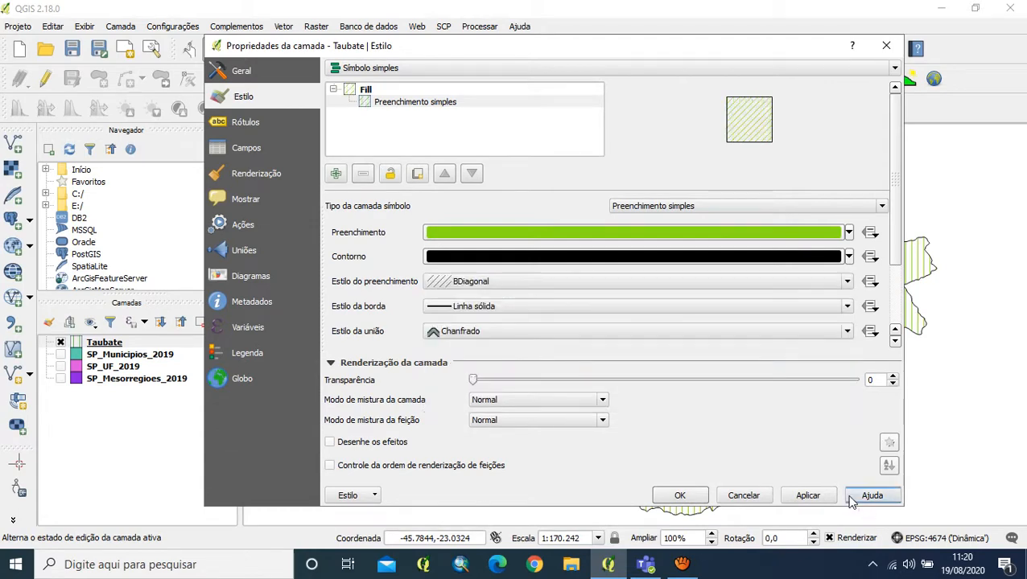
{"action": "left_click", "coordinate": [808, 496]}
- Resize and reposition the Taubate layer properties dialog so that more of the map can be seen beside it
{"action": "left_click_drag", "start_coordinate": [791, 46], "coordinate": [542, 55]}
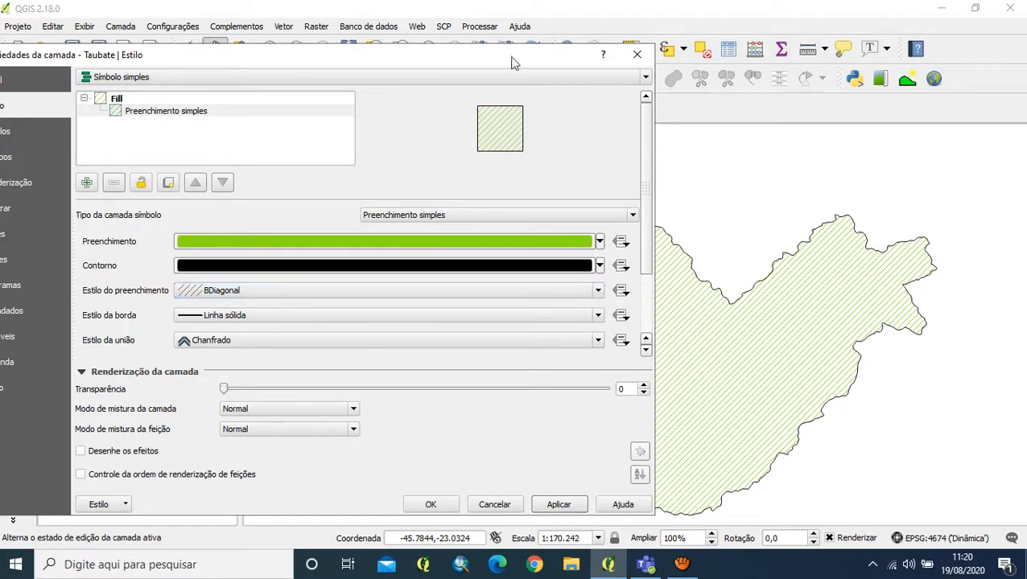
{"action": "left_click_drag", "start_coordinate": [655, 181], "coordinate": [576, 177]}
{"action": "left_click_drag", "start_coordinate": [455, 62], "coordinate": [589, 166]}
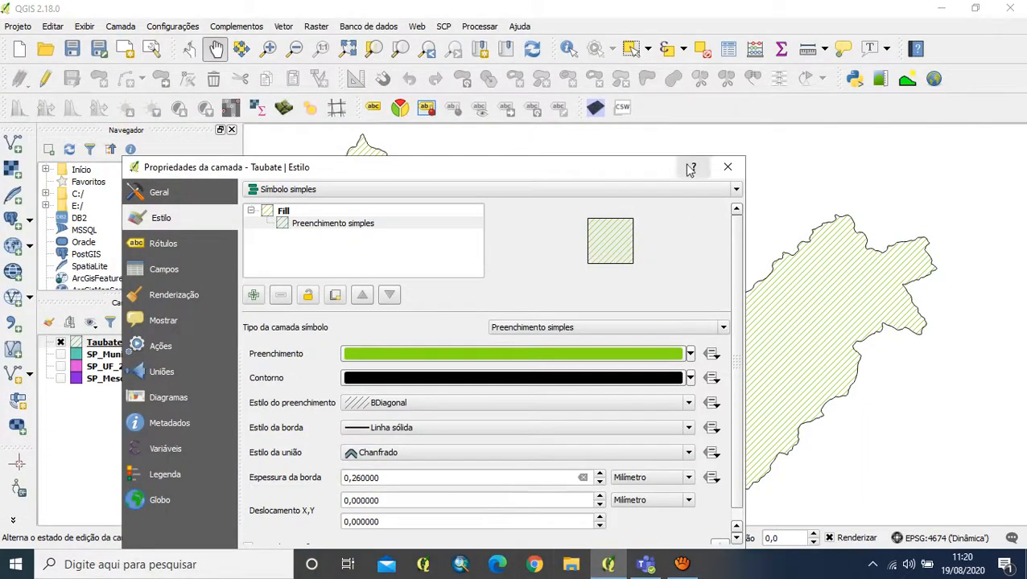
{"action": "left_click_drag", "start_coordinate": [628, 162], "coordinate": [560, 56]}
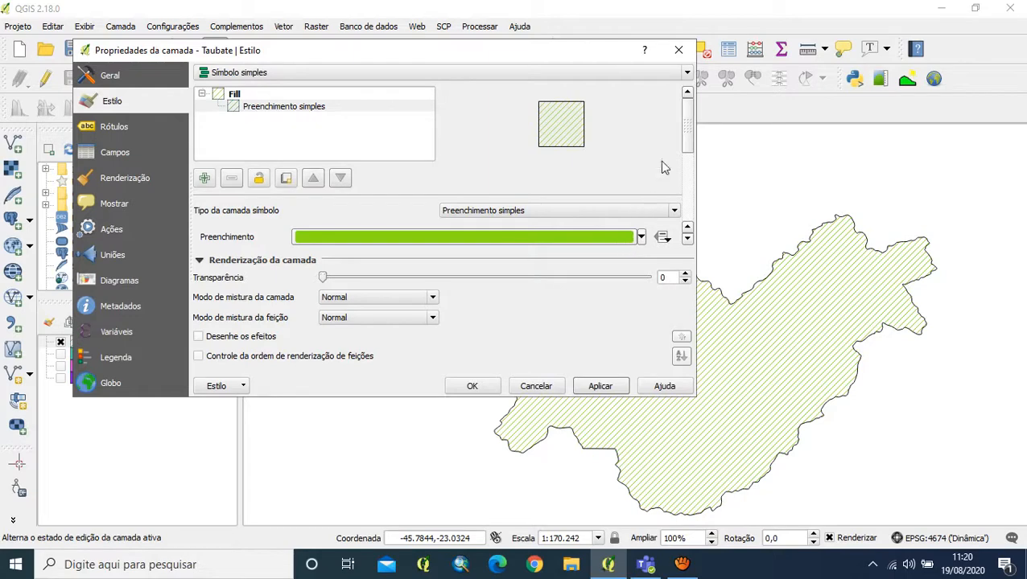
{"action": "left_click_drag", "start_coordinate": [473, 52], "coordinate": [415, 44]}
{"action": "left_click_drag", "start_coordinate": [641, 187], "coordinate": [705, 186]}
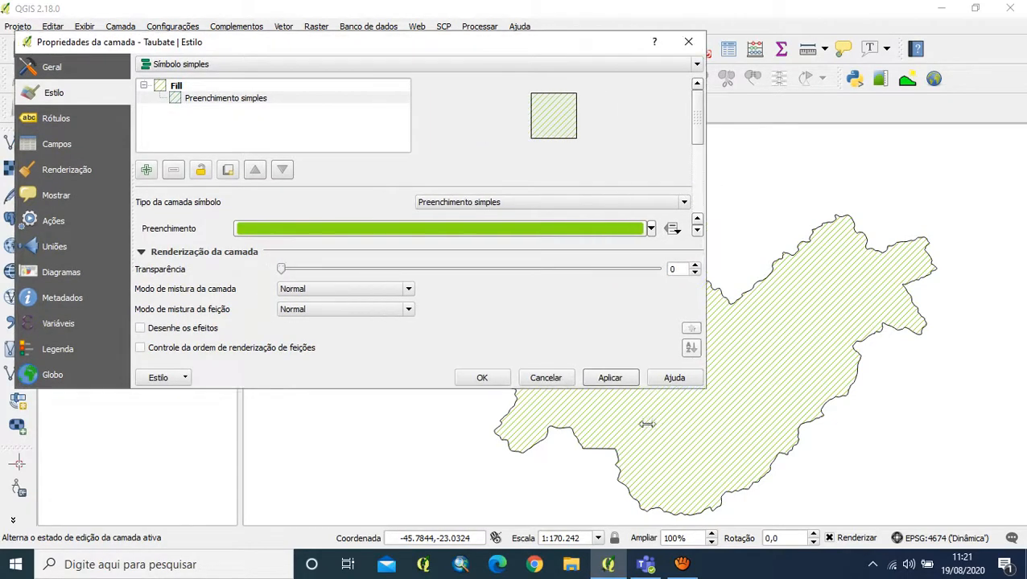
- Set the Taubate layer's fill style to Denso 1 and apply the symbol settings
{"action": "left_click_drag", "start_coordinate": [701, 133], "coordinate": [705, 181]}
{"action": "left_click", "coordinate": [647, 148]}
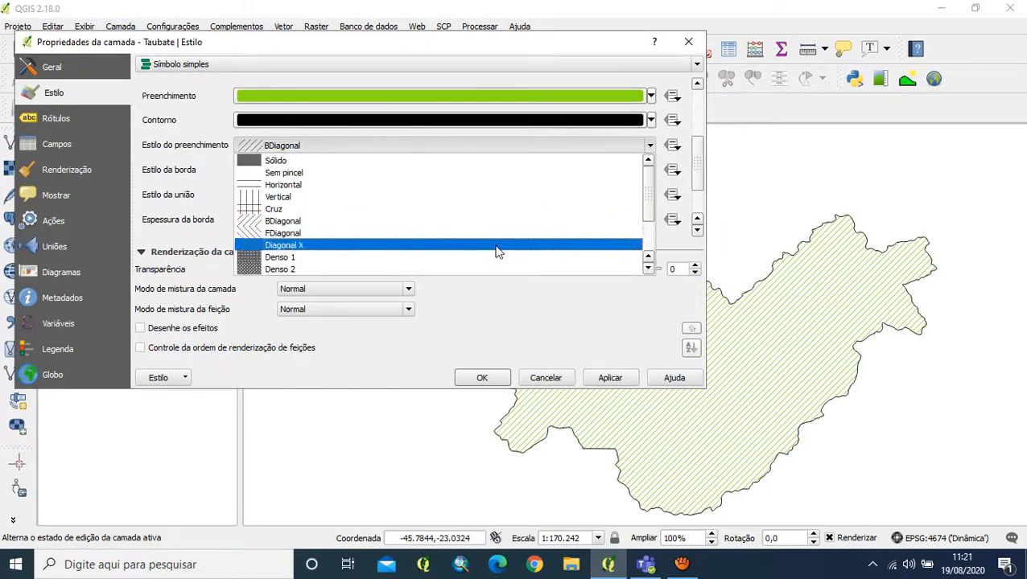
{"action": "left_click", "coordinate": [386, 258]}
{"action": "left_click", "coordinate": [605, 379]}
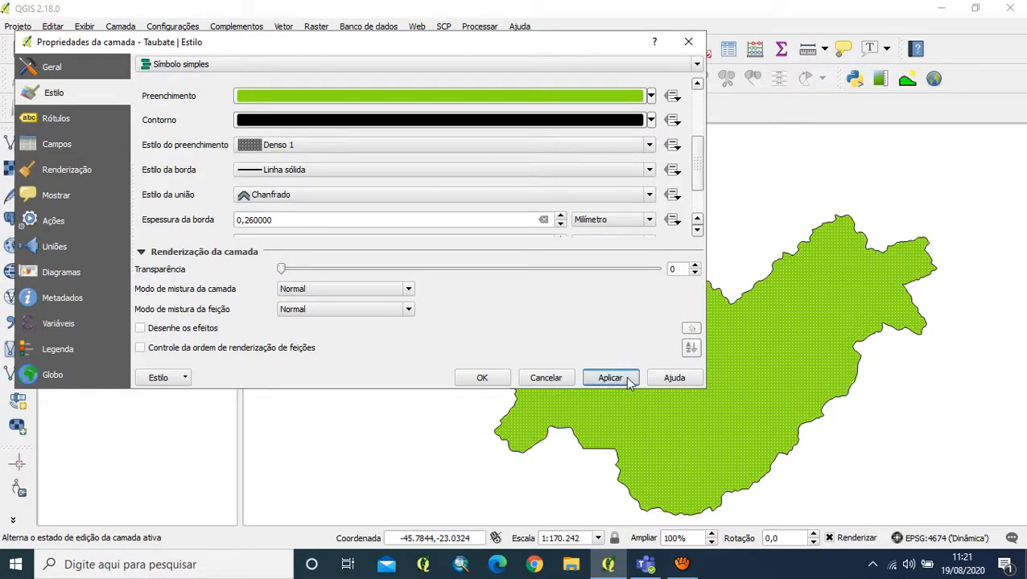
- Set the Taubate layer's fill style to Sólido, apply it and close the layer properties
{"action": "left_click", "coordinate": [649, 146]}
{"action": "left_click", "coordinate": [350, 160]}
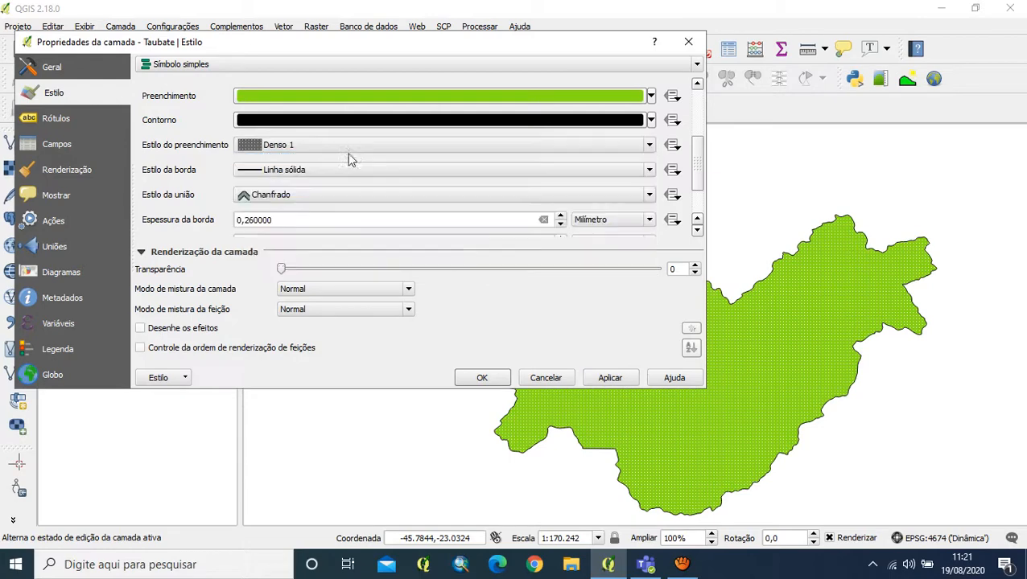
{"action": "left_click", "coordinate": [607, 378]}
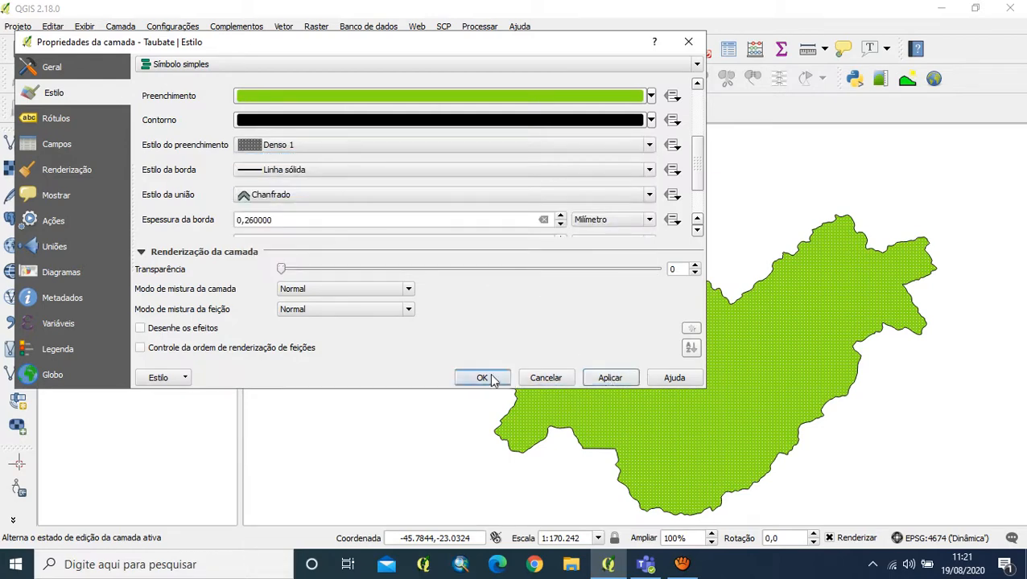
{"action": "left_click", "coordinate": [649, 146]}
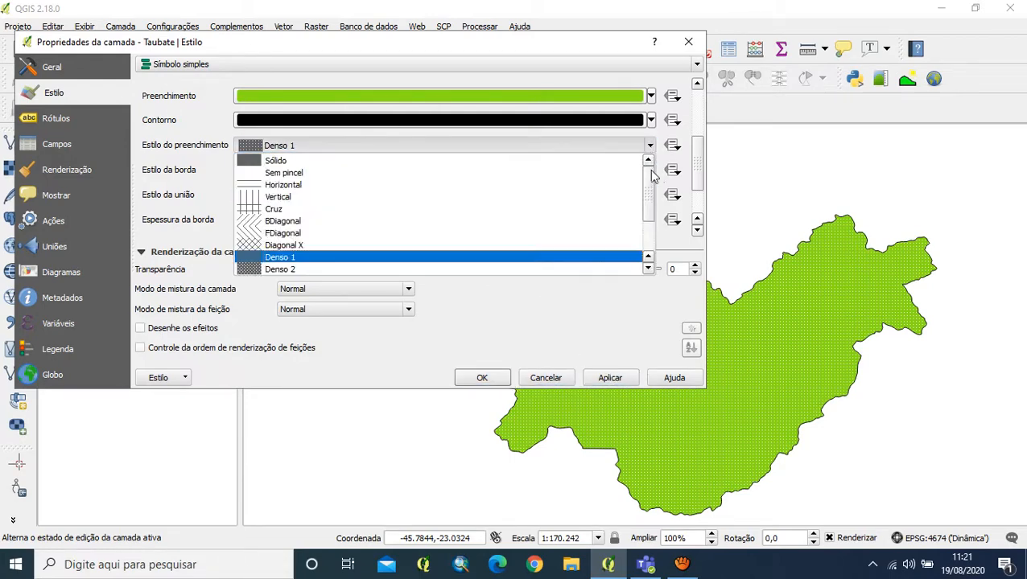
{"action": "left_click", "coordinate": [564, 160]}
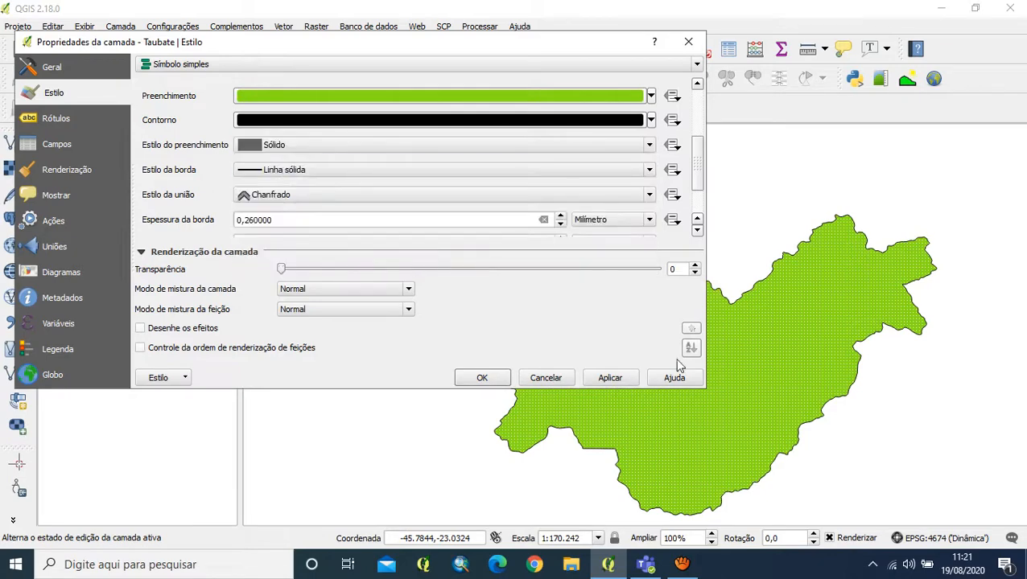
{"action": "left_click", "coordinate": [609, 378]}
{"action": "left_click", "coordinate": [496, 383]}
{"action": "left_click_drag", "start_coordinate": [733, 348], "coordinate": [724, 363]}
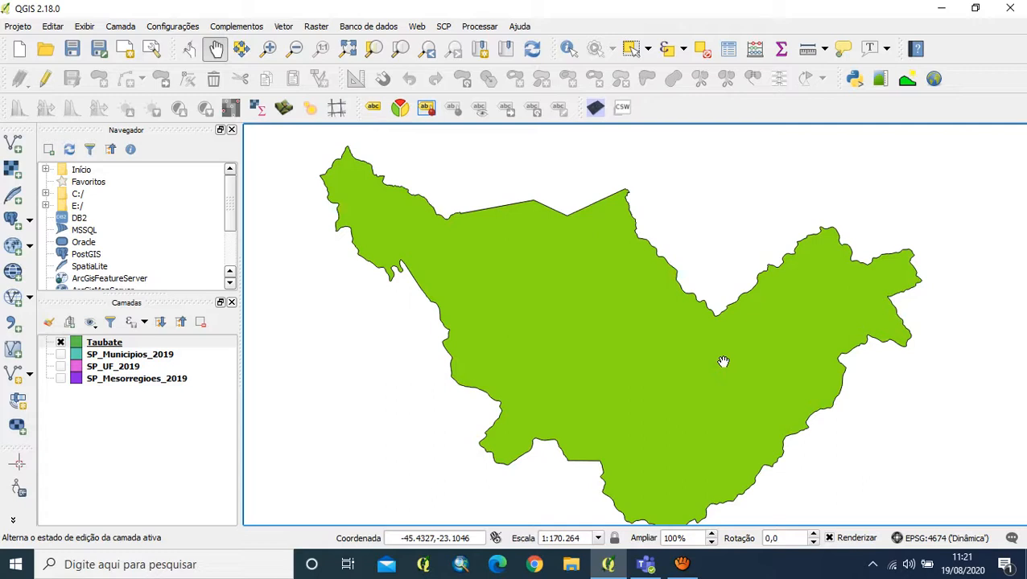
- Start adding a raster layer and browse to the folder C:\PDEIG\Aula_02 (1)\Aula_02
{"action": "left_click", "coordinate": [12, 171]}
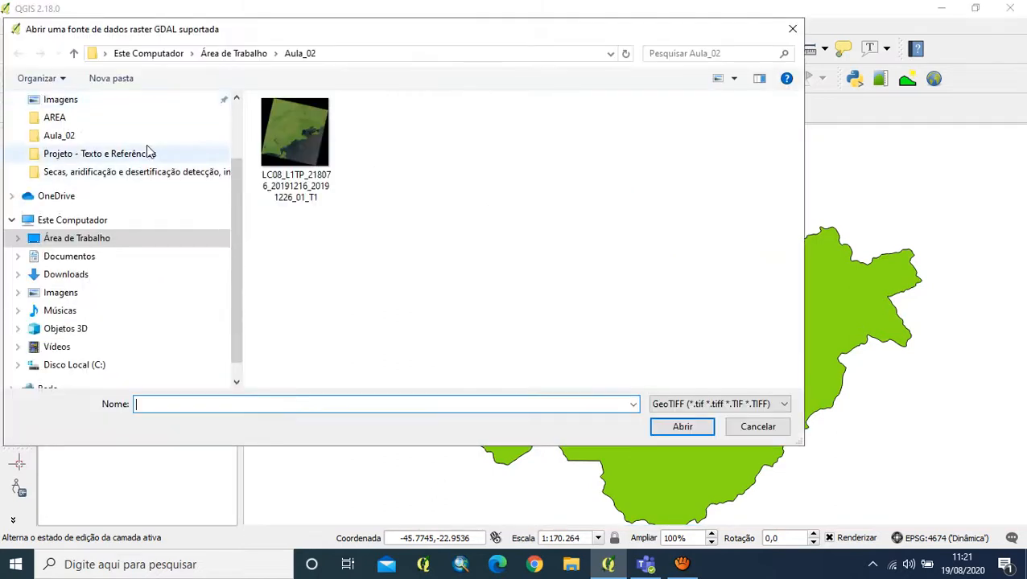
{"action": "left_click", "coordinate": [81, 221]}
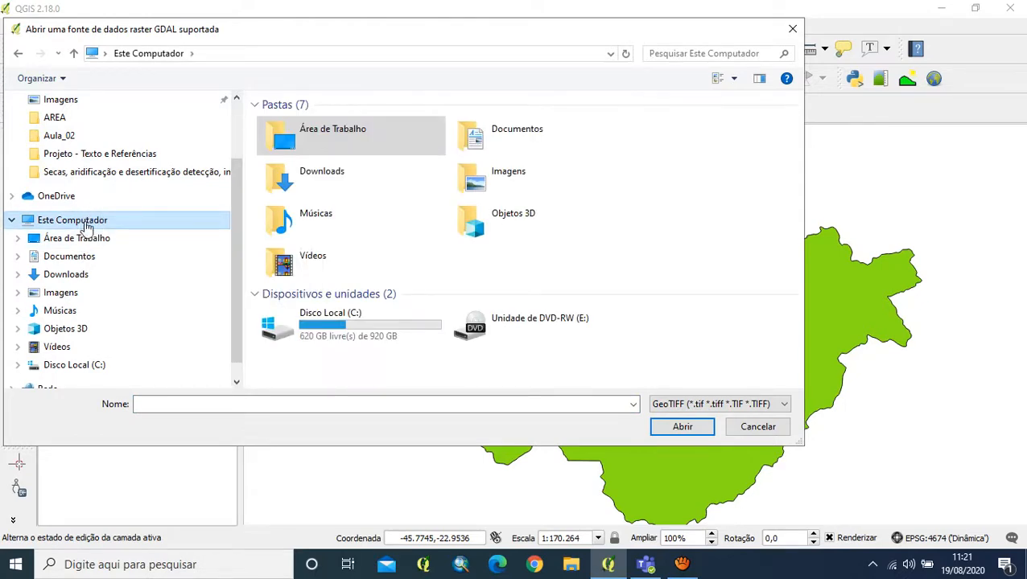
{"action": "double_click", "coordinate": [334, 328]}
{"action": "scroll", "coordinate": [368, 226], "scroll_direction": "down", "scroll_amount": 1}
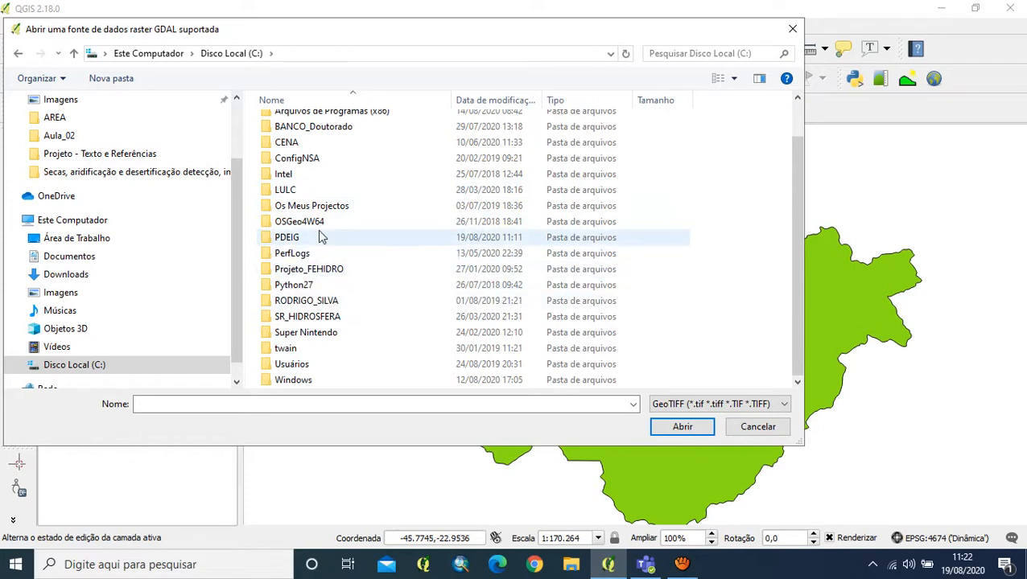
{"action": "left_click", "coordinate": [293, 242]}
{"action": "double_click", "coordinate": [293, 241]}
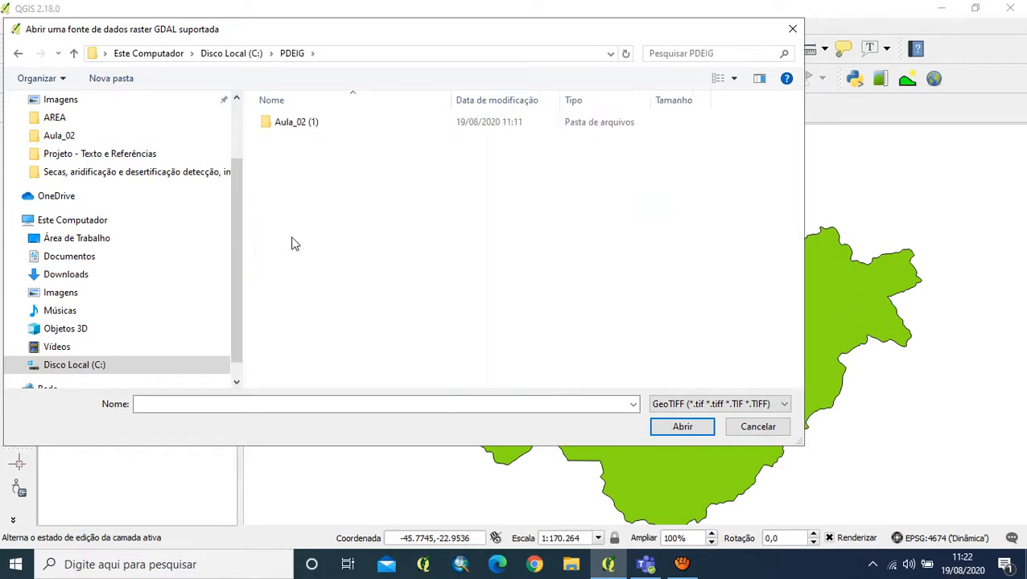
{"action": "double_click", "coordinate": [284, 123]}
{"action": "left_click", "coordinate": [284, 123]}
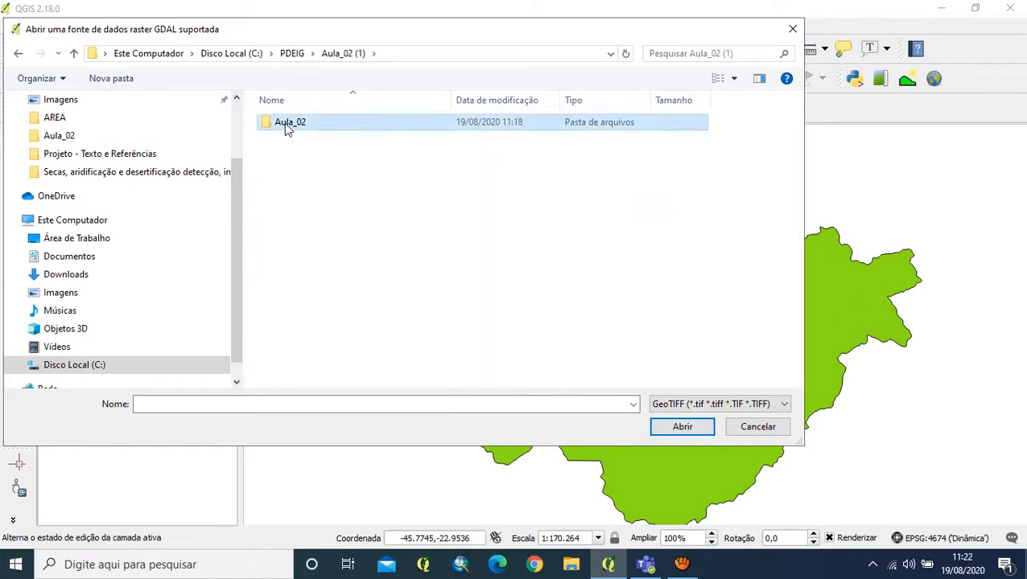
{"action": "double_click", "coordinate": [284, 123]}
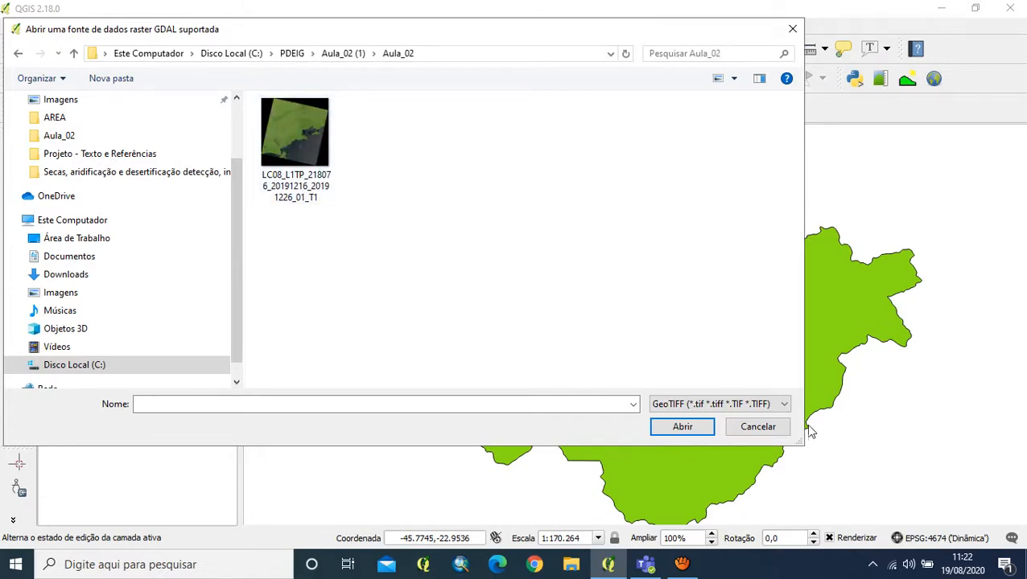
- Choose GeoTIFF as the file type and add the raster LC08_L1TP_218076_20191216_20191226_01_T1 to the project
{"action": "left_click", "coordinate": [785, 406]}
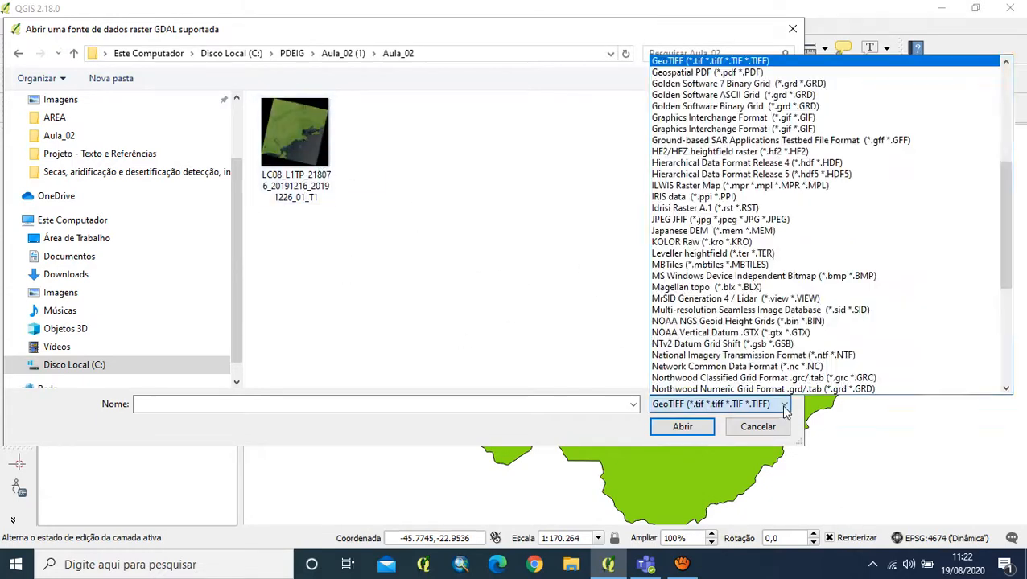
{"action": "left_click", "coordinate": [702, 63]}
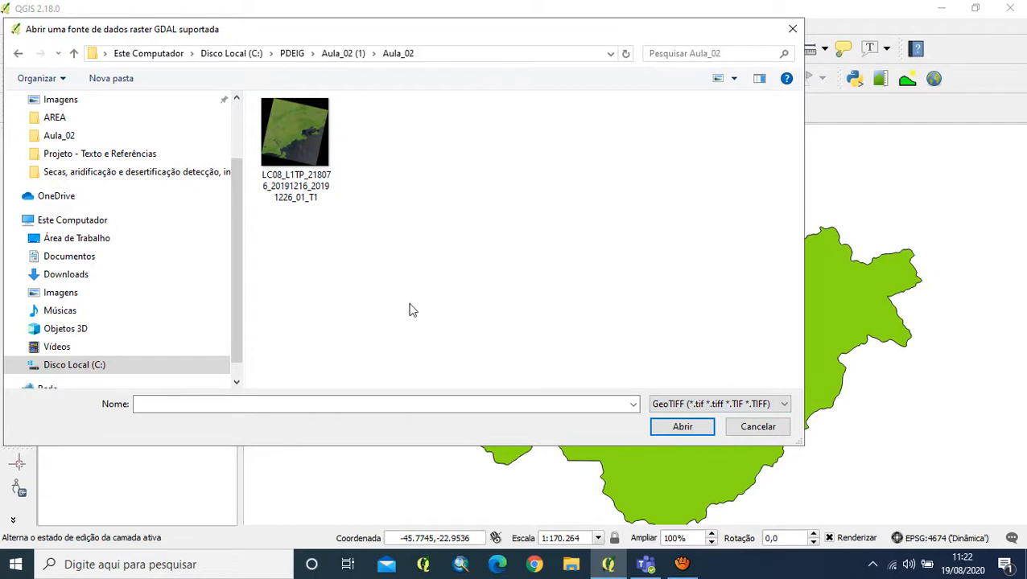
{"action": "left_click_drag", "start_coordinate": [442, 263], "coordinate": [287, 146]}
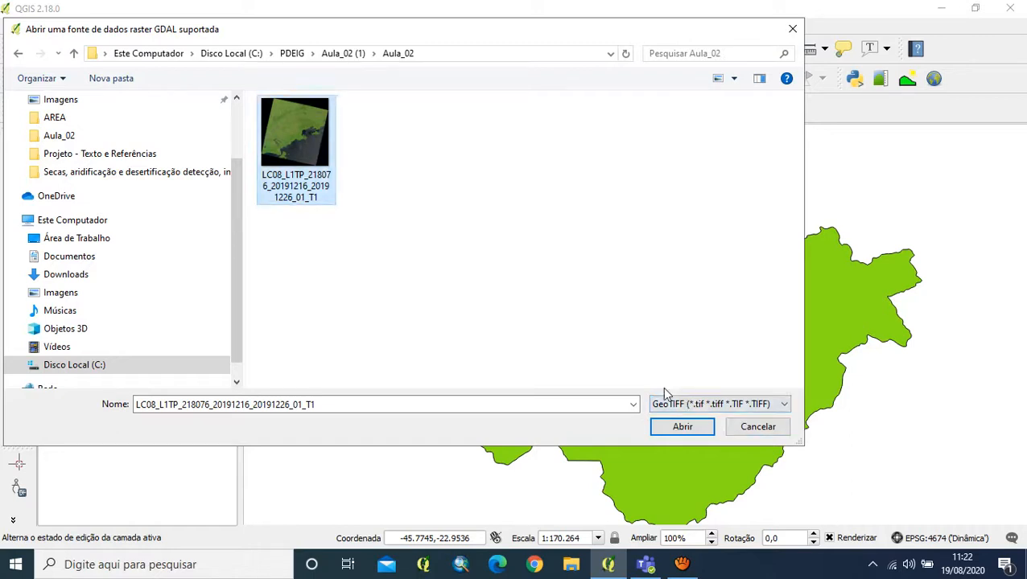
{"action": "left_click", "coordinate": [680, 426]}
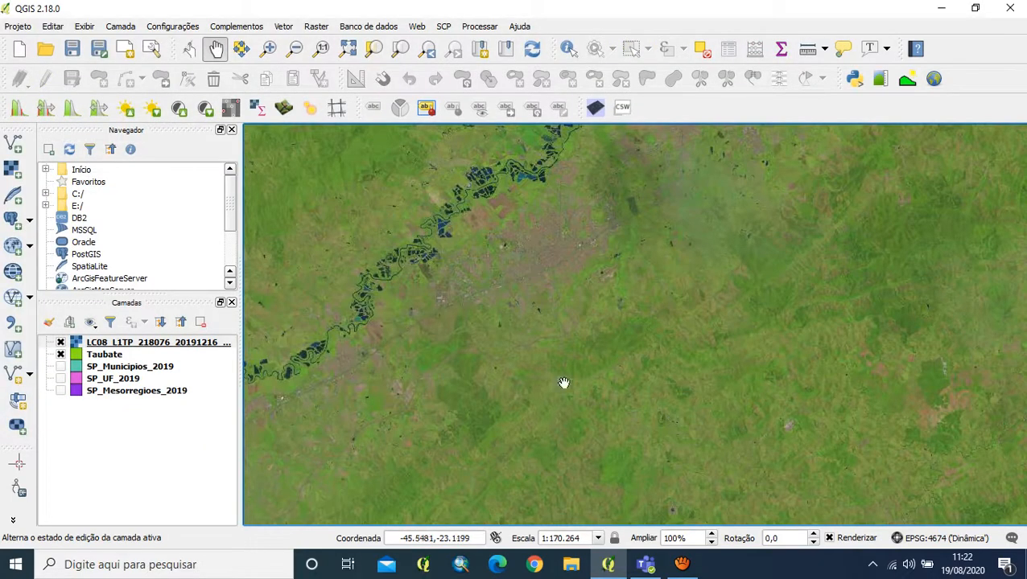
- Move the Taubate layer above the LC08 image in the layer order
{"action": "scroll", "coordinate": [586, 371], "scroll_direction": "down", "scroll_amount": 2}
{"action": "scroll", "coordinate": [592, 370], "scroll_direction": "down", "scroll_amount": 2}
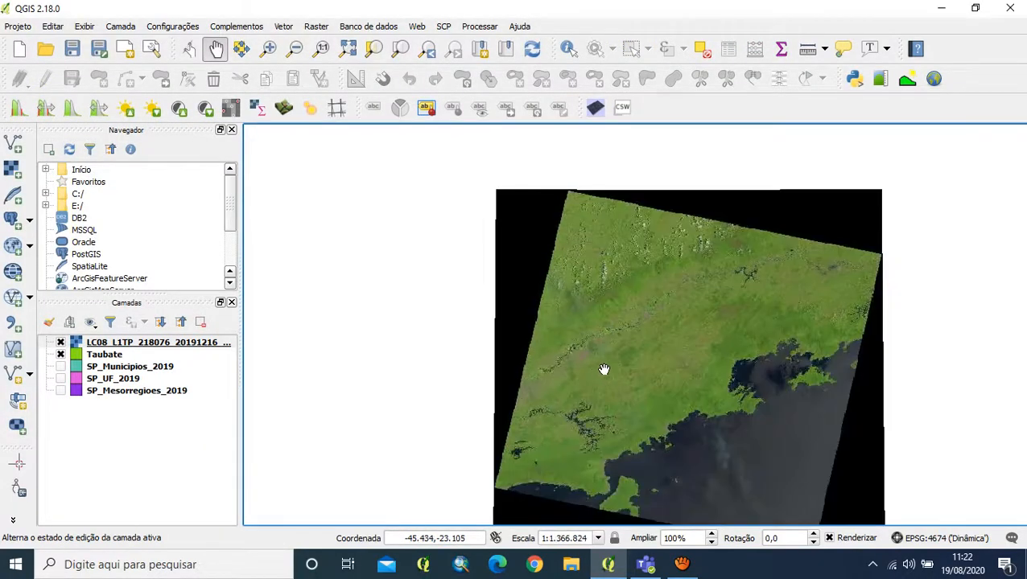
{"action": "scroll", "coordinate": [549, 300], "scroll_direction": "up", "scroll_amount": 1}
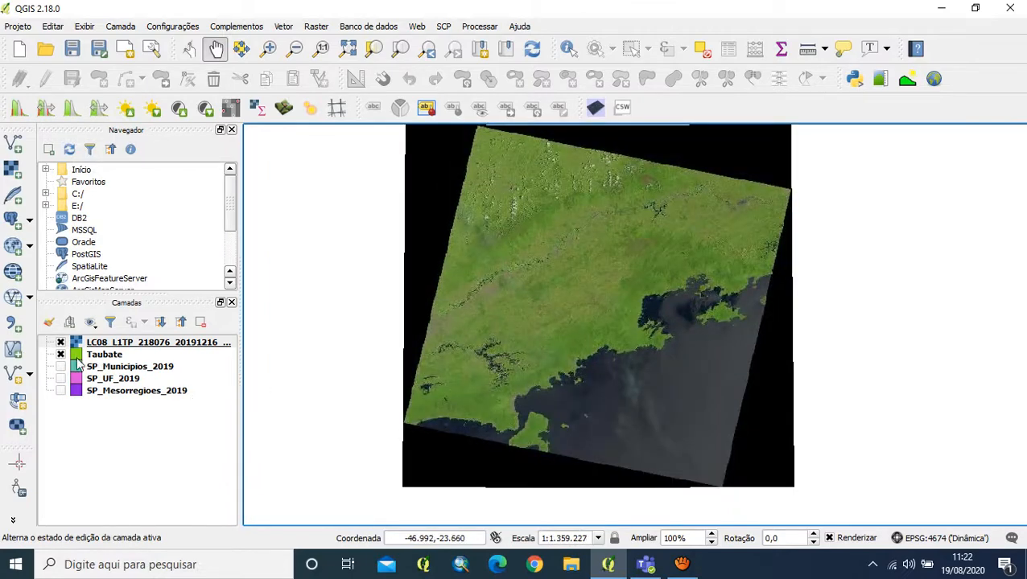
{"action": "left_click_drag", "start_coordinate": [106, 355], "coordinate": [107, 338]}
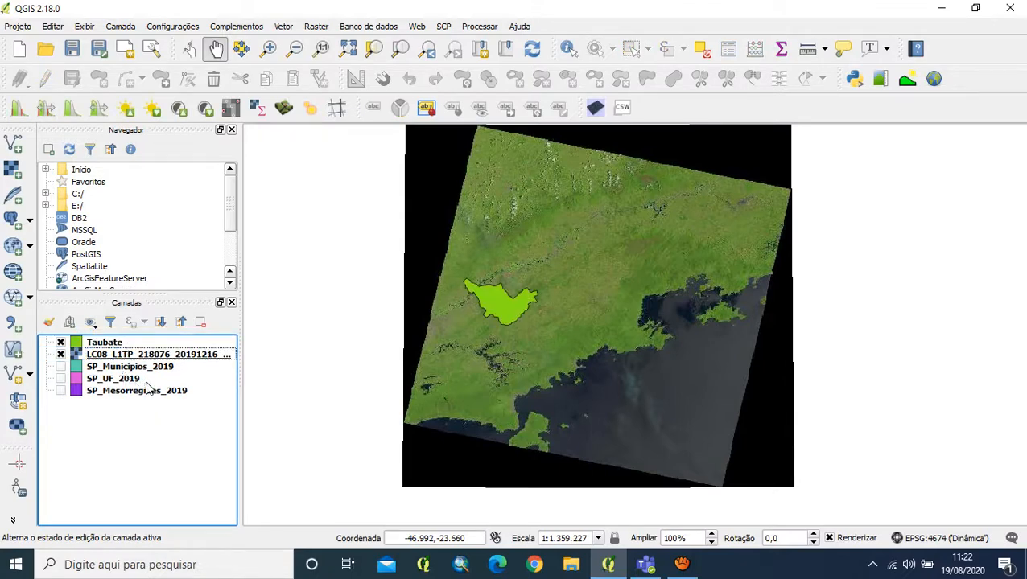
- Place SP_Municipios_2019 above the other layers, show it briefly over the image, hide it and return it below the LC08 image
{"action": "left_click_drag", "start_coordinate": [146, 367], "coordinate": [157, 338]}
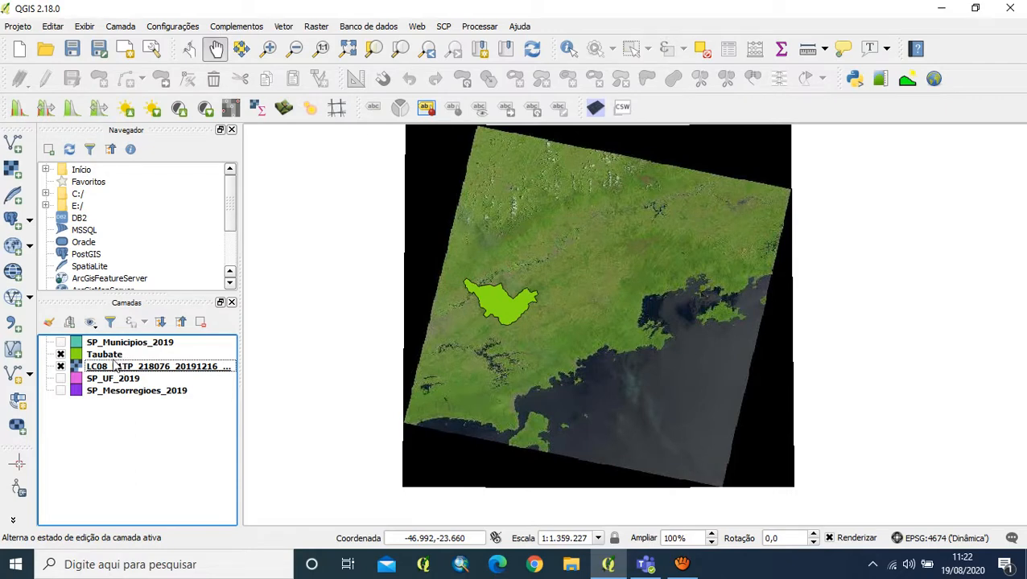
{"action": "left_click", "coordinate": [61, 342]}
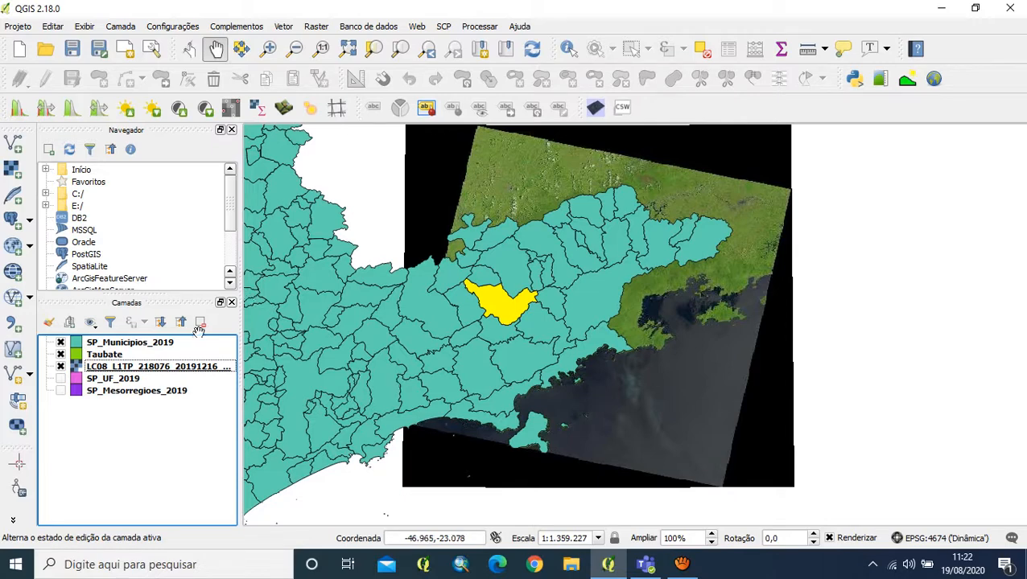
{"action": "left_click", "coordinate": [61, 342]}
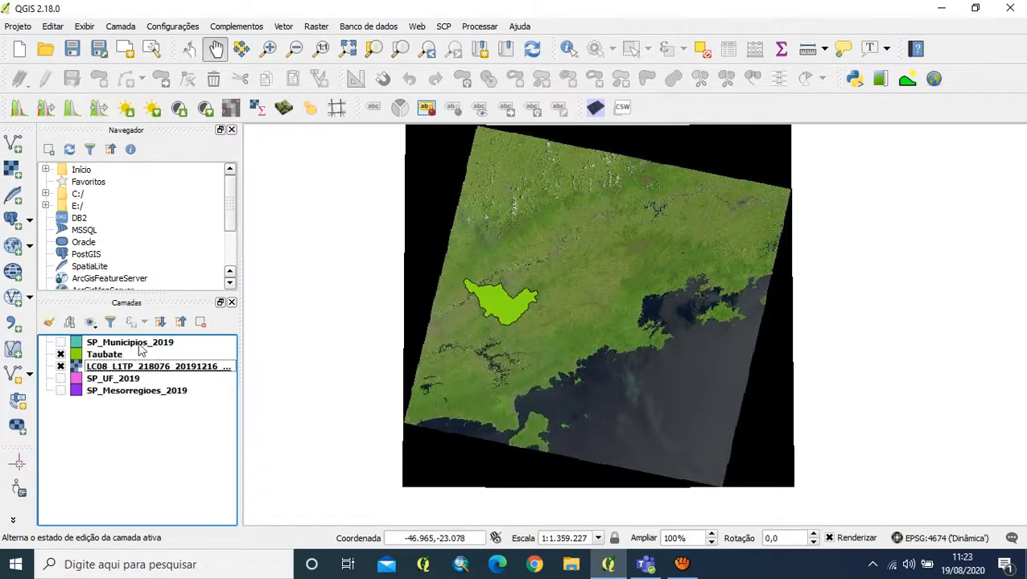
{"action": "left_click_drag", "start_coordinate": [138, 346], "coordinate": [169, 372]}
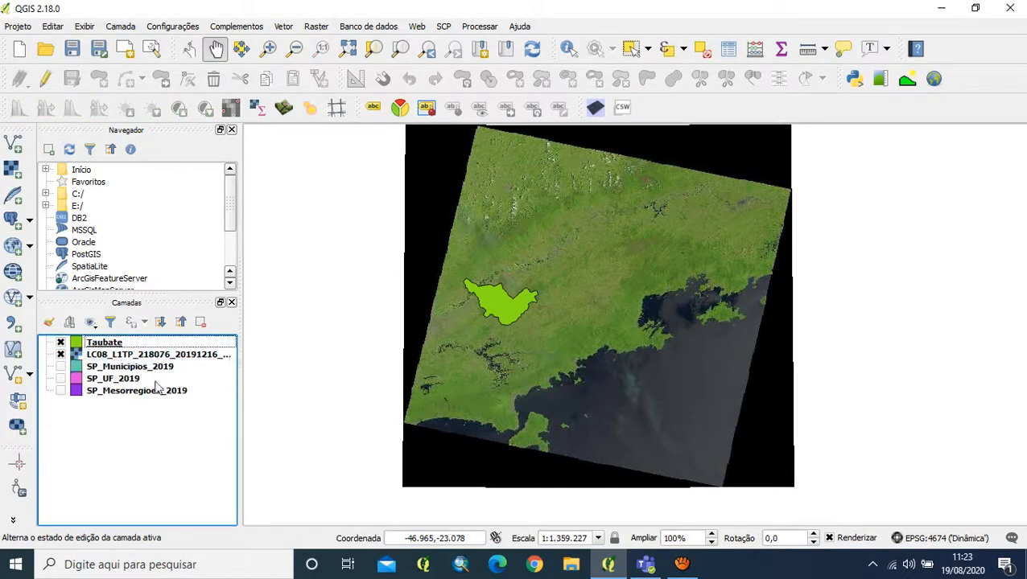
- View the Taubaté area over the LC08 image up close and hide the Taubate layer
{"action": "scroll", "coordinate": [527, 314], "scroll_direction": "up", "scroll_amount": 2}
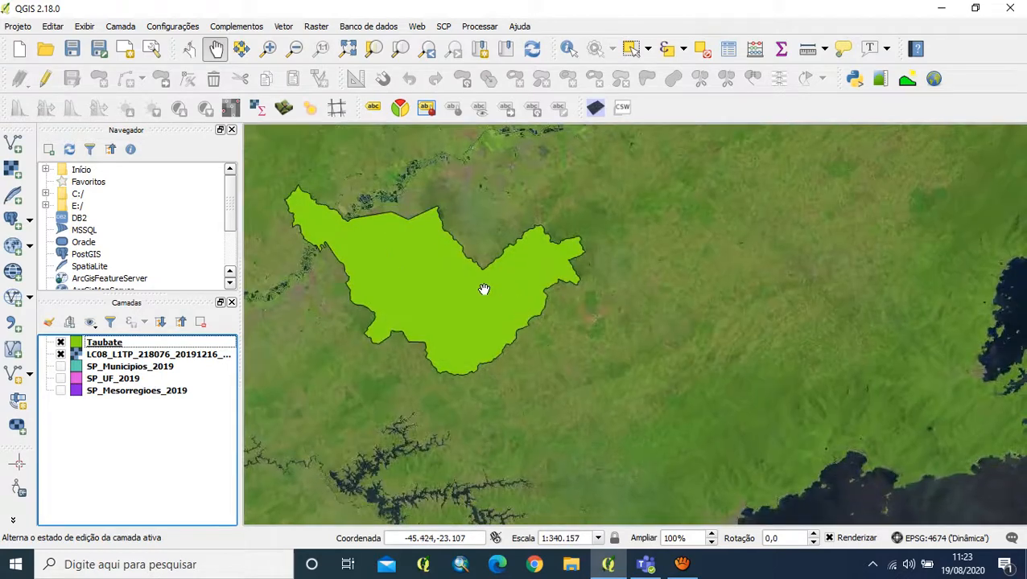
{"action": "left_click_drag", "start_coordinate": [484, 289], "coordinate": [637, 330]}
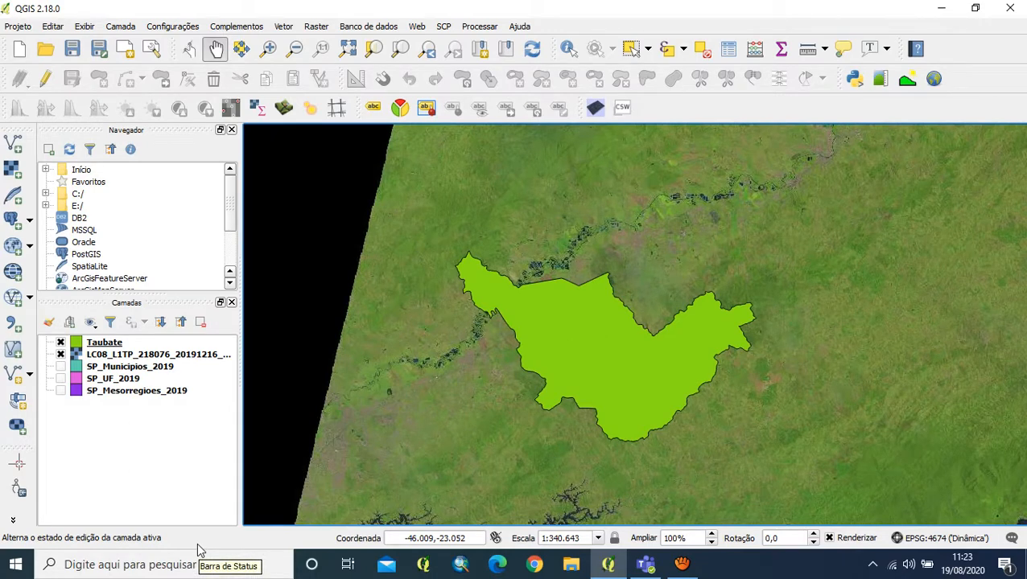
{"action": "left_click", "coordinate": [60, 343]}
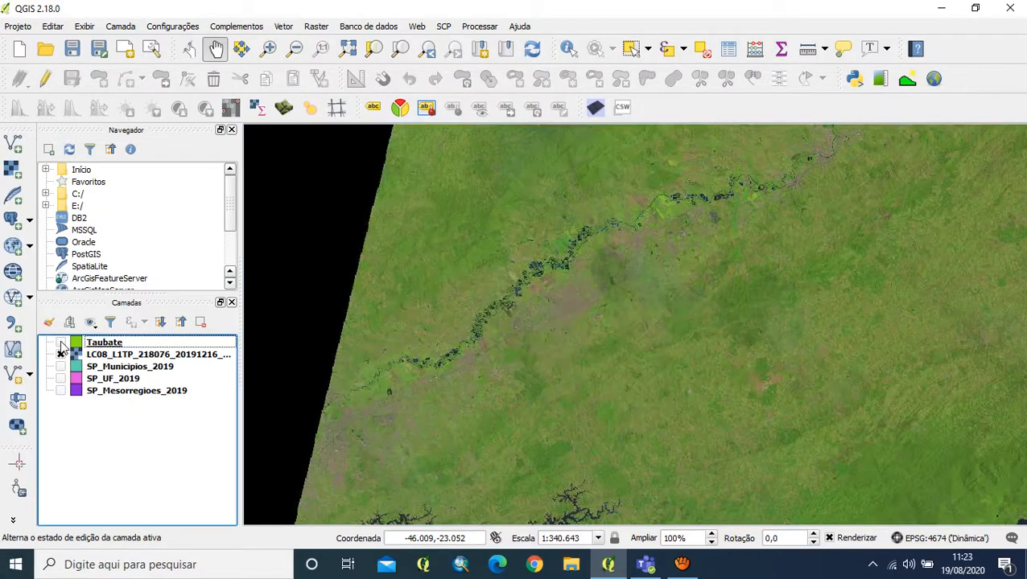
- Select the LC08 image layer and switch the Raster toolbar off and back on
{"action": "left_click", "coordinate": [152, 357]}
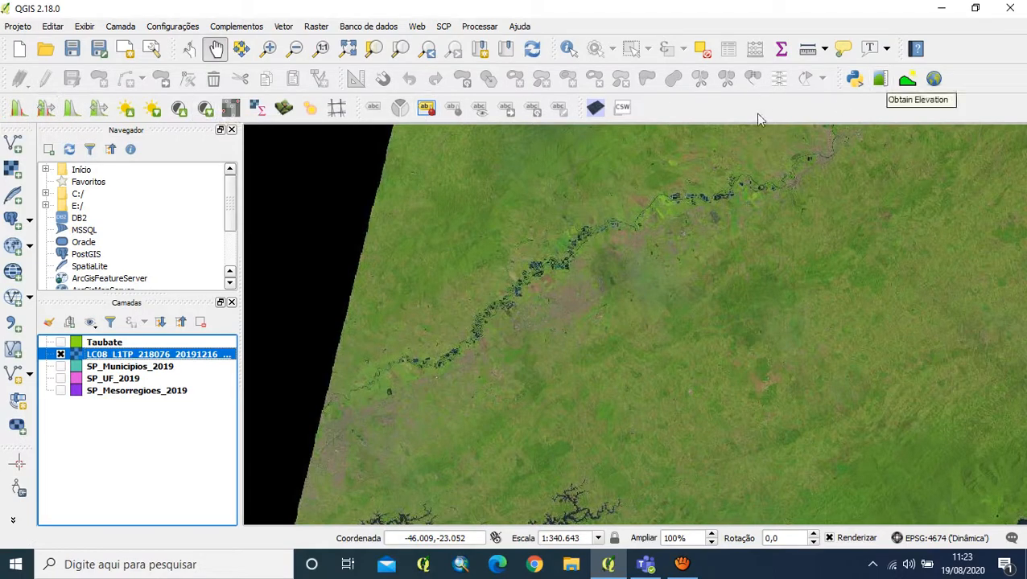
{"action": "right_click", "coordinate": [732, 109]}
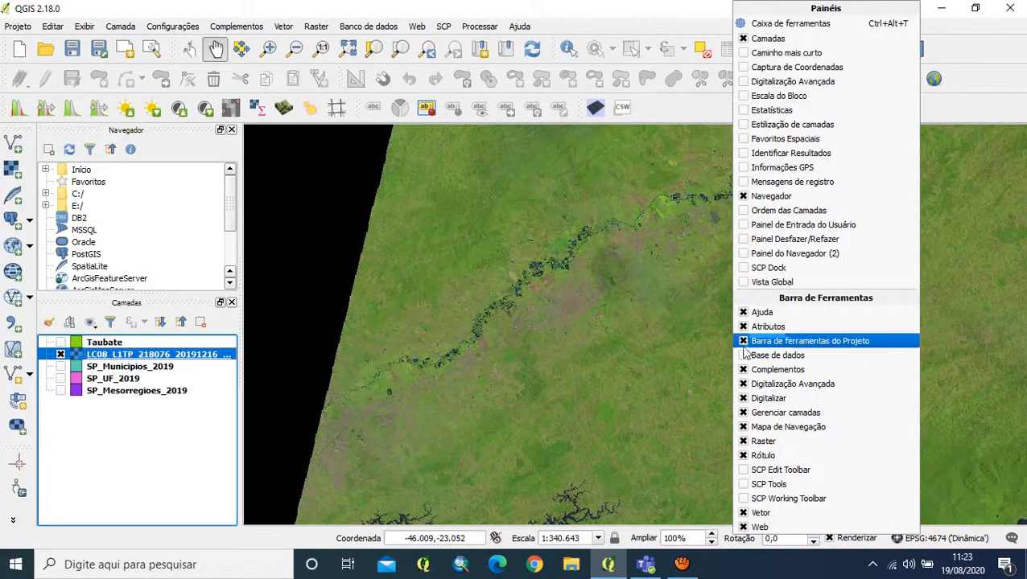
{"action": "left_click", "coordinate": [743, 442]}
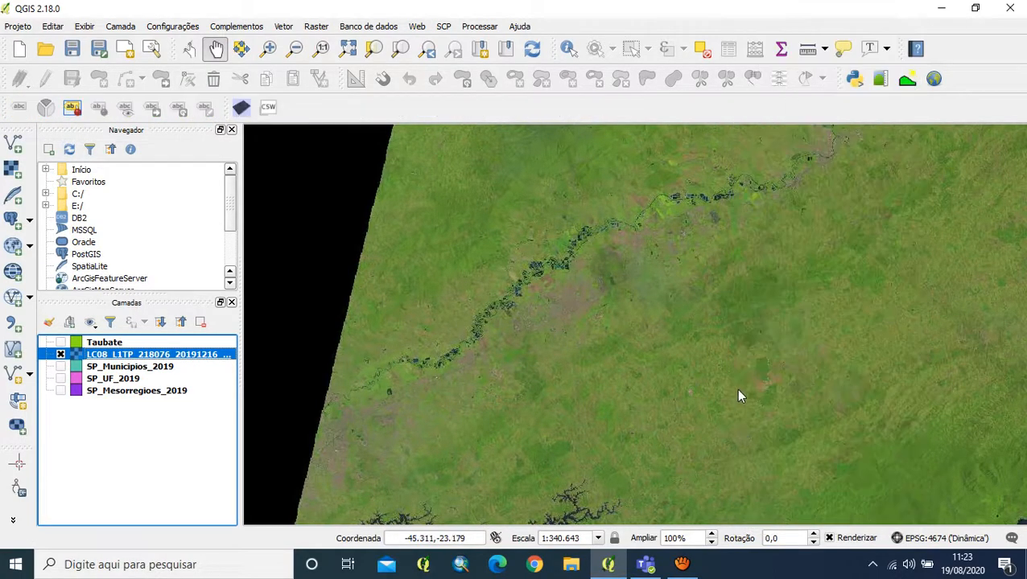
{"action": "right_click", "coordinate": [723, 106]}
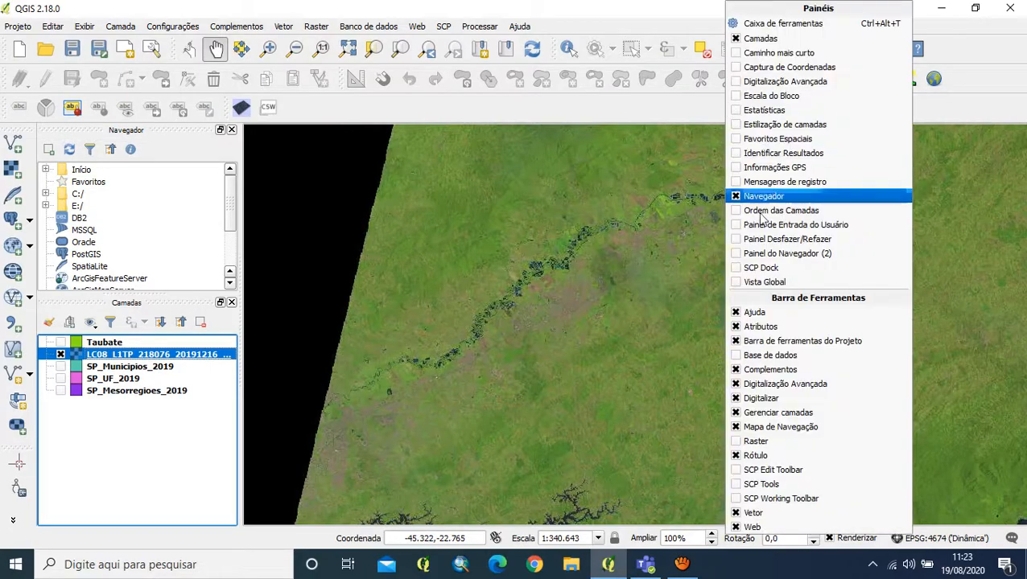
{"action": "left_click", "coordinate": [742, 441]}
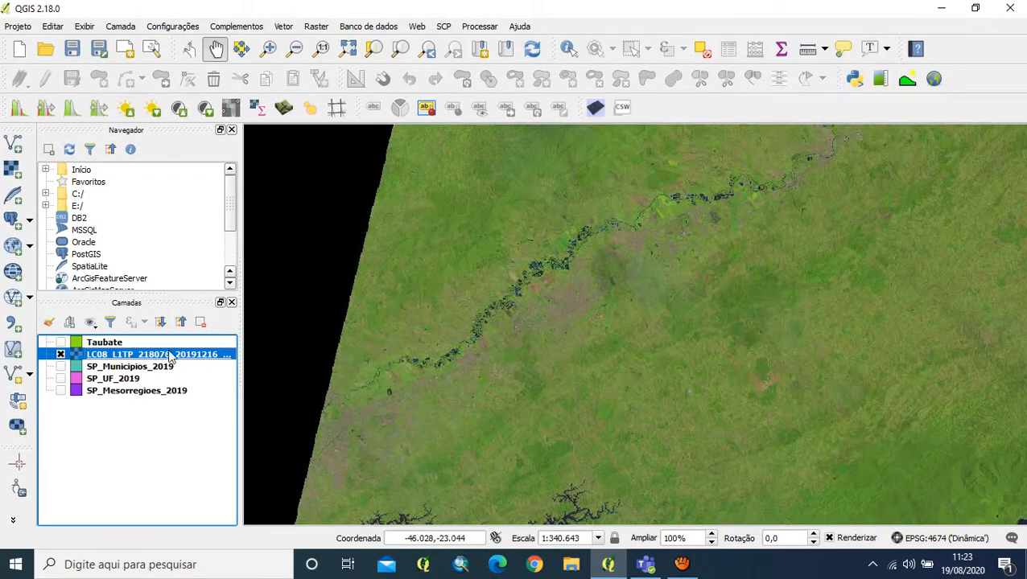
- Compare the local cumulative cut, local histogram and full-dataset histogram stretches on the LC08 image, ending with the full-dataset stretch
{"action": "left_click", "coordinate": [18, 109]}
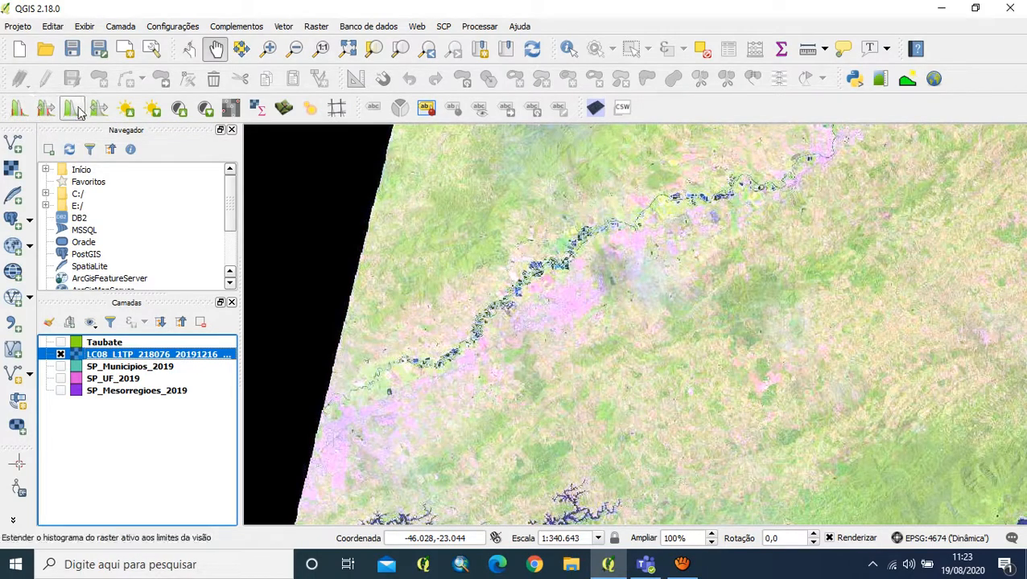
{"action": "left_click", "coordinate": [74, 113]}
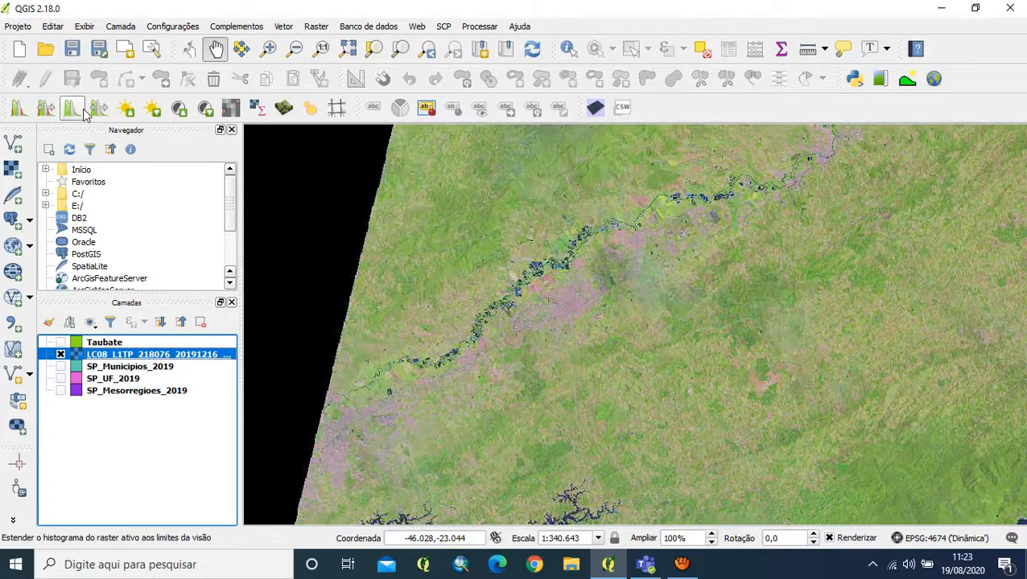
{"action": "left_click", "coordinate": [98, 109]}
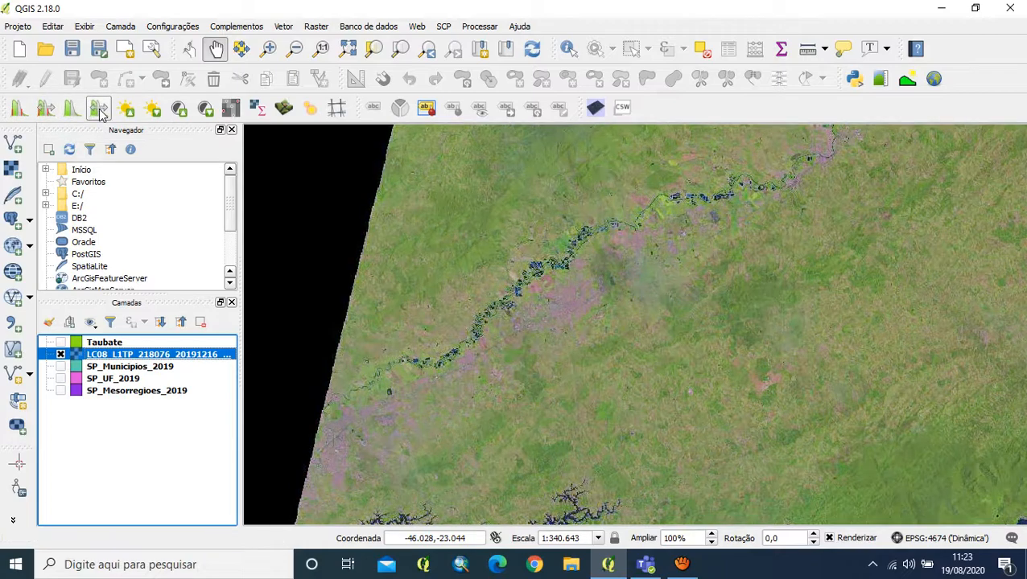
{"action": "left_click", "coordinate": [16, 111]}
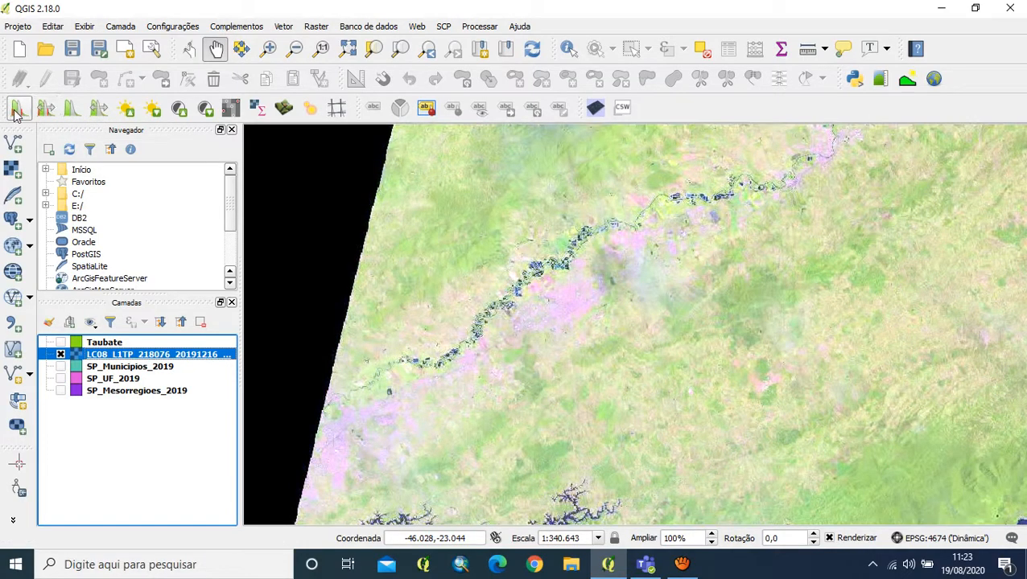
{"action": "left_click", "coordinate": [74, 111]}
{"action": "left_click", "coordinate": [99, 109]}
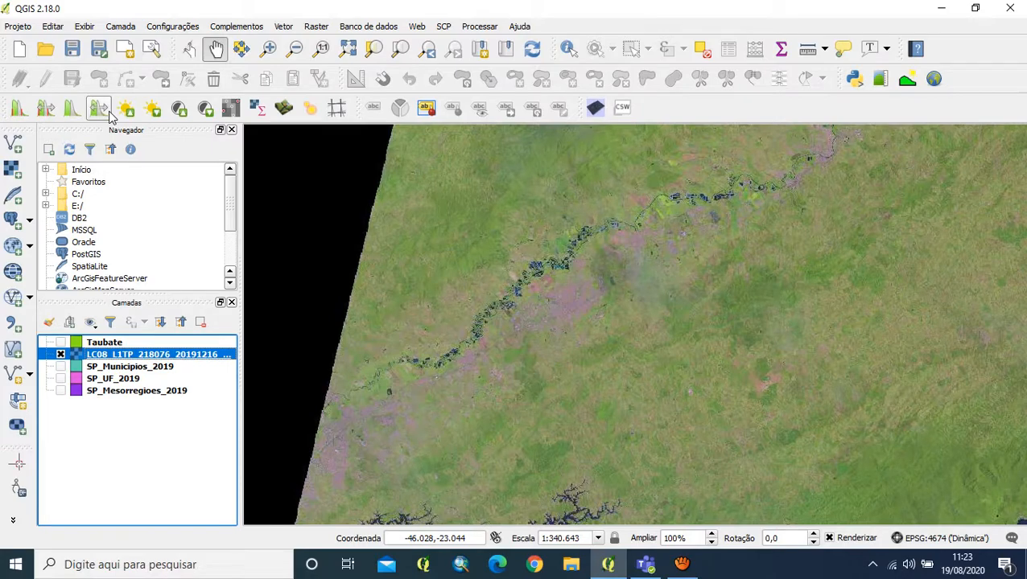
- Open the LC08 layer's style properties and apply the contrast enhancement Sem realce
{"action": "double_click", "coordinate": [156, 358]}
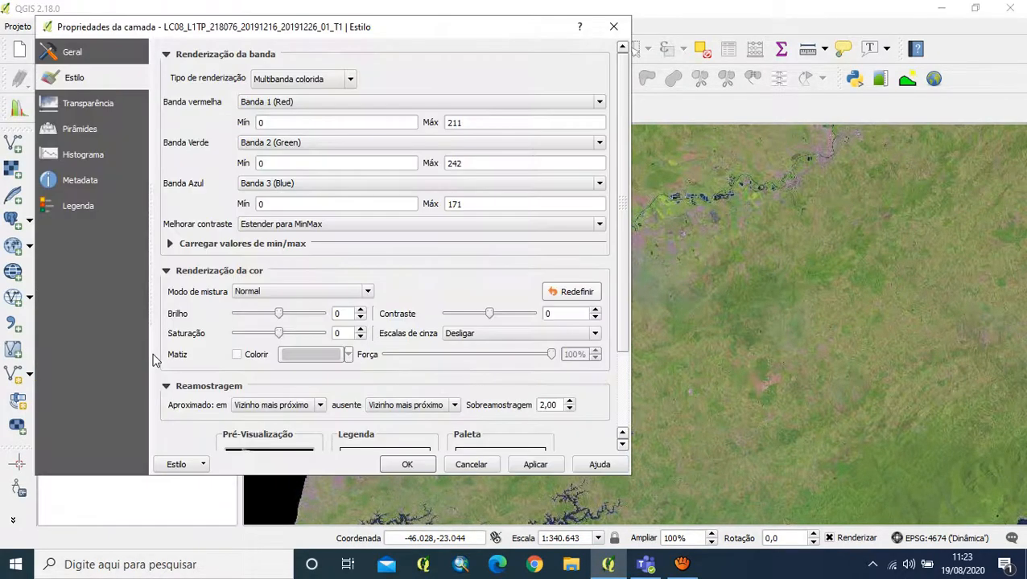
{"action": "left_click", "coordinate": [72, 105]}
{"action": "left_click", "coordinate": [76, 79]}
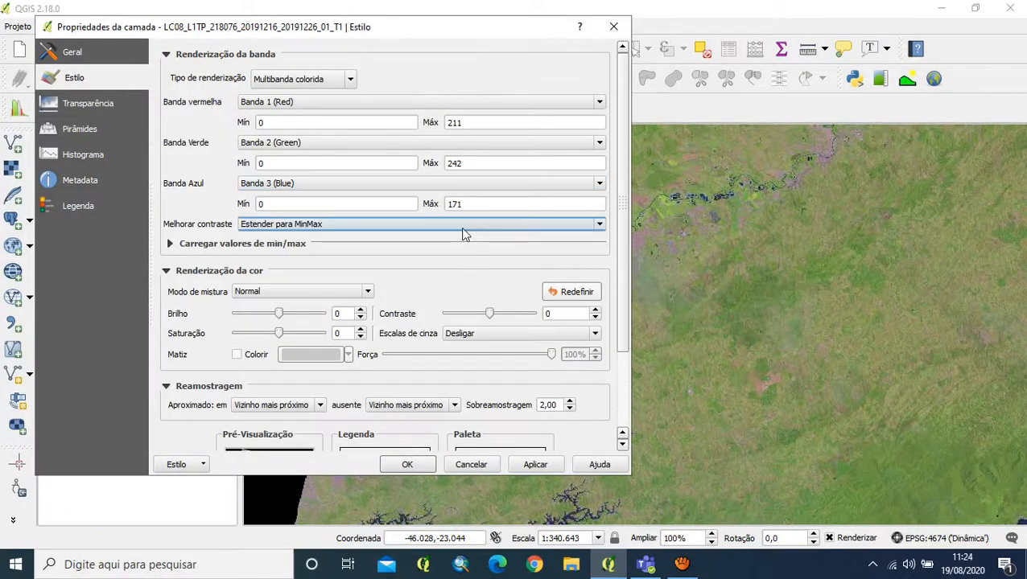
{"action": "left_click_drag", "start_coordinate": [625, 210], "coordinate": [626, 234]}
{"action": "left_click", "coordinate": [600, 190]}
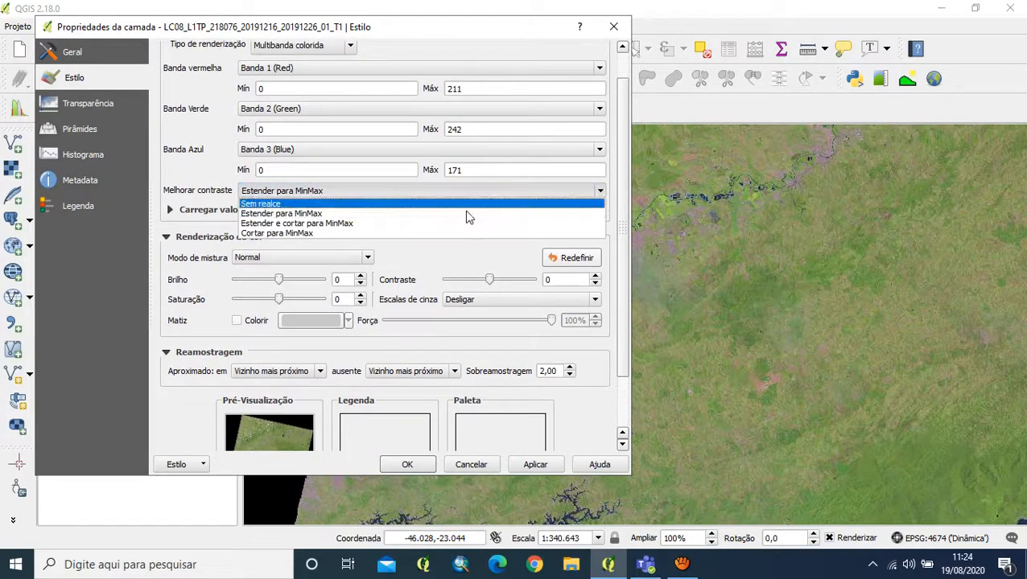
{"action": "left_click", "coordinate": [467, 200]}
{"action": "left_click", "coordinate": [535, 464]}
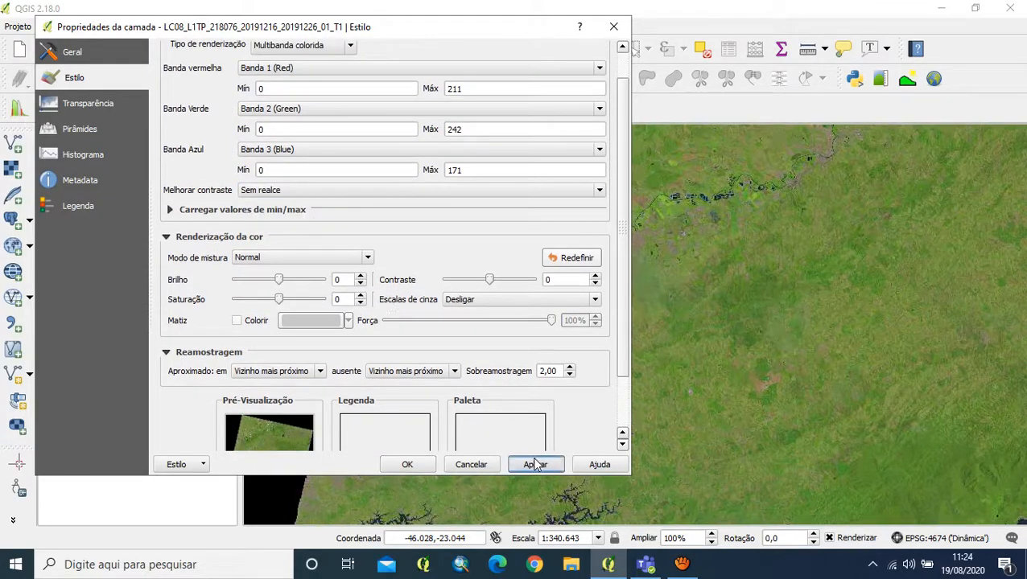
- Apply the contrast enhancement Estender para MinMax to the LC08 layer, followed by Estender e cortar para MinMax
{"action": "left_click", "coordinate": [539, 193]}
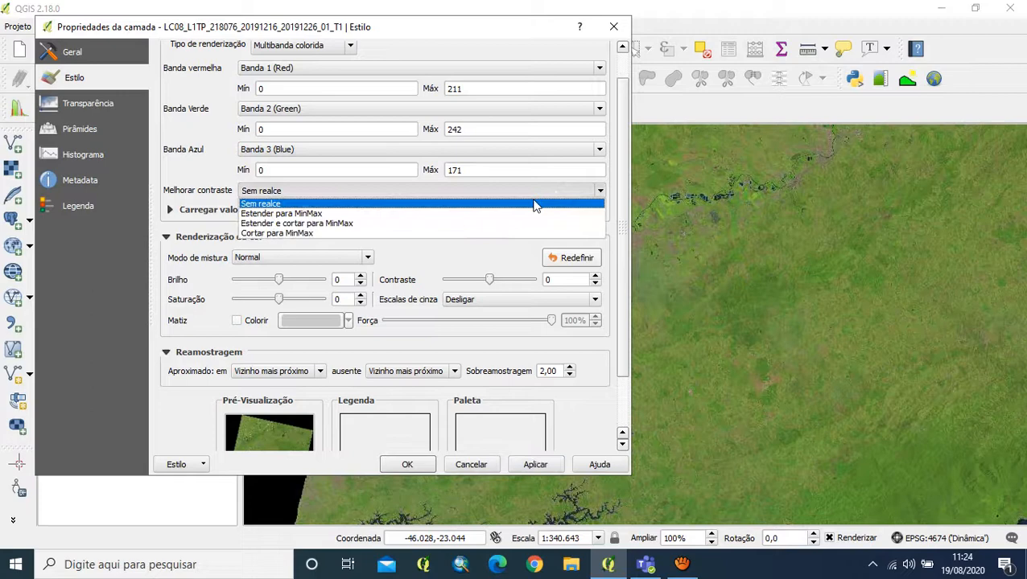
{"action": "left_click", "coordinate": [452, 214]}
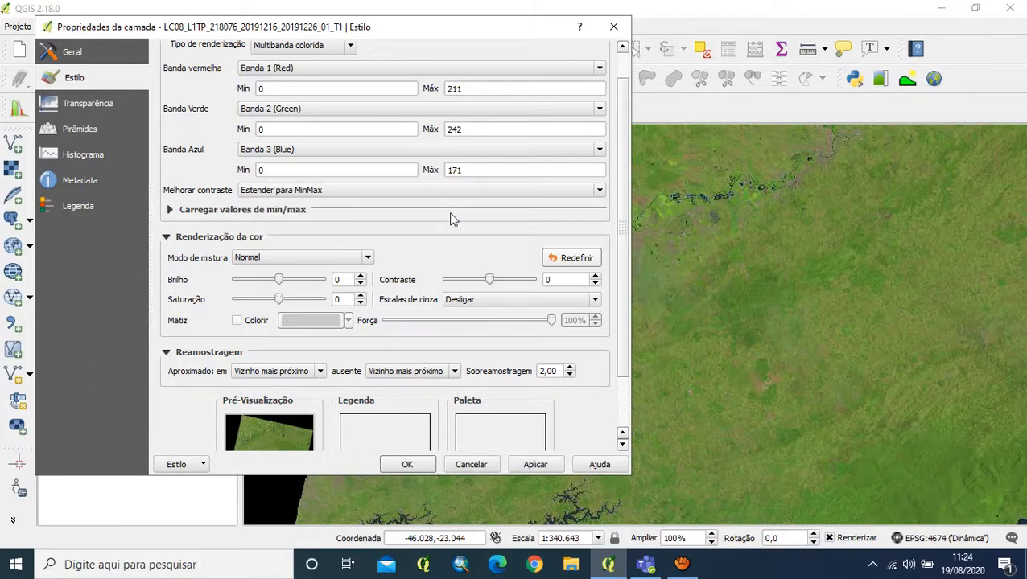
{"action": "left_click", "coordinate": [536, 464]}
{"action": "left_click", "coordinate": [518, 193]}
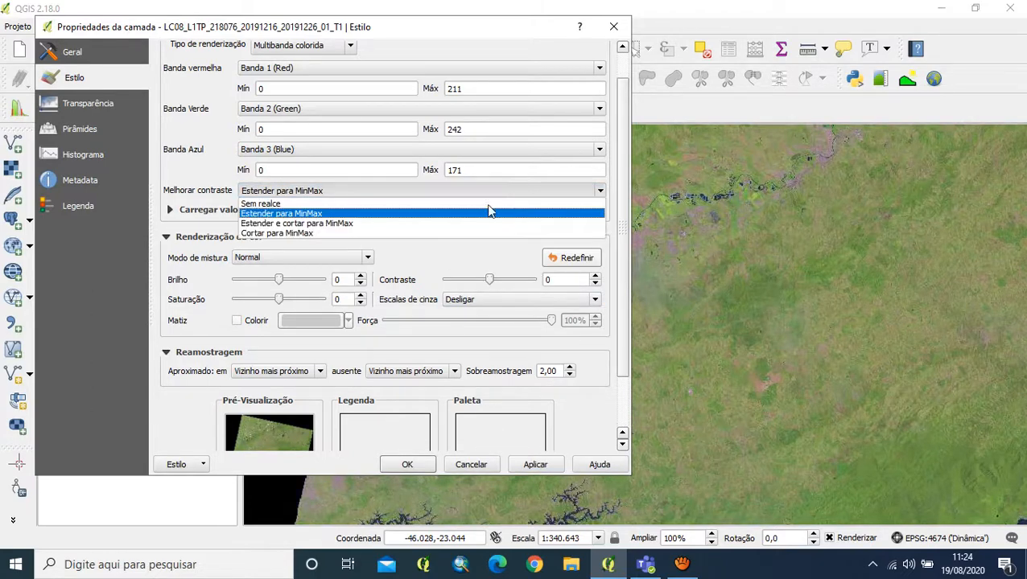
{"action": "left_click", "coordinate": [371, 225]}
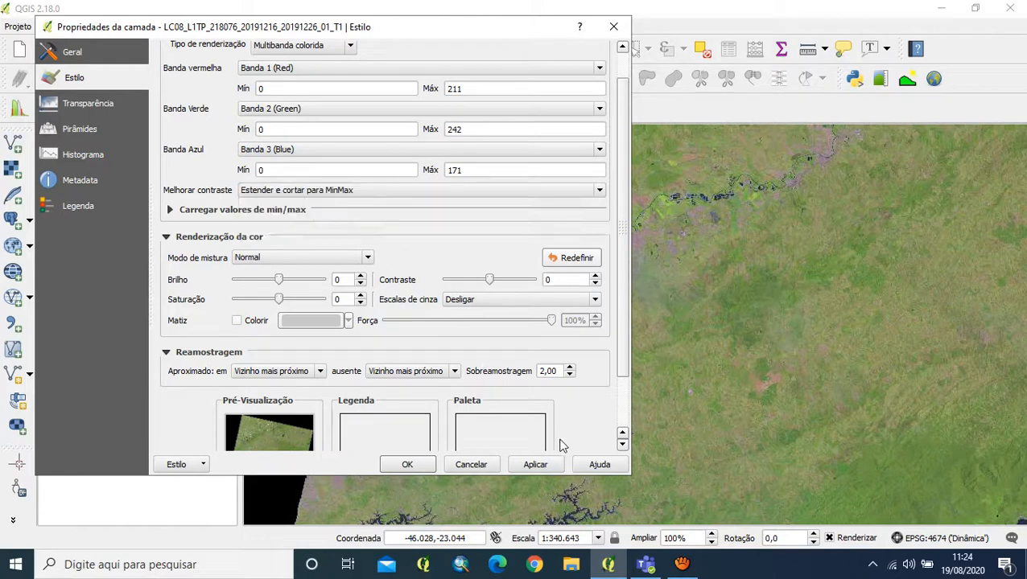
{"action": "left_click", "coordinate": [536, 467]}
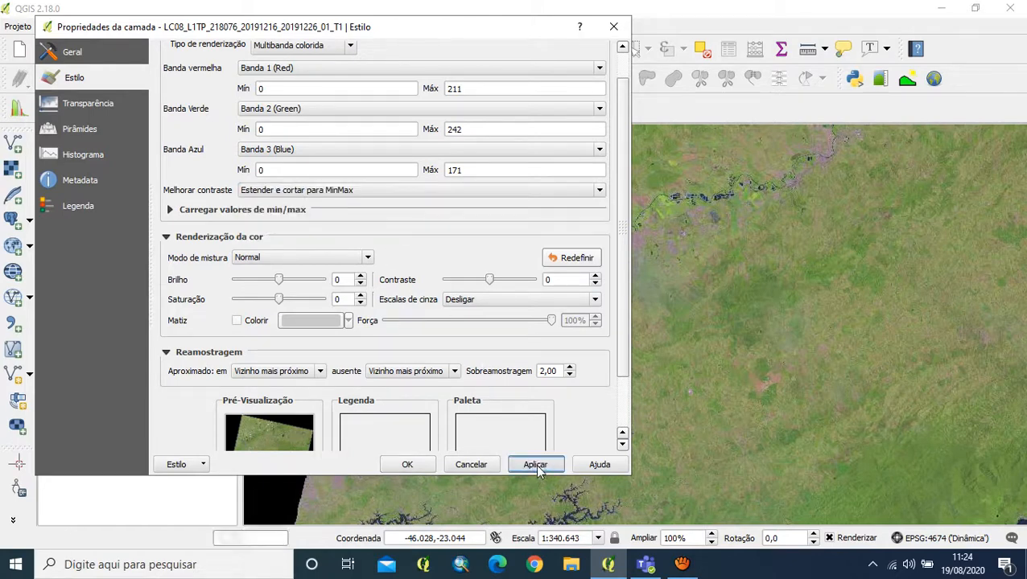
- Set the LC08 layer's contrast enhancement to Cortar para MinMax and apply it
{"action": "left_click", "coordinate": [521, 193]}
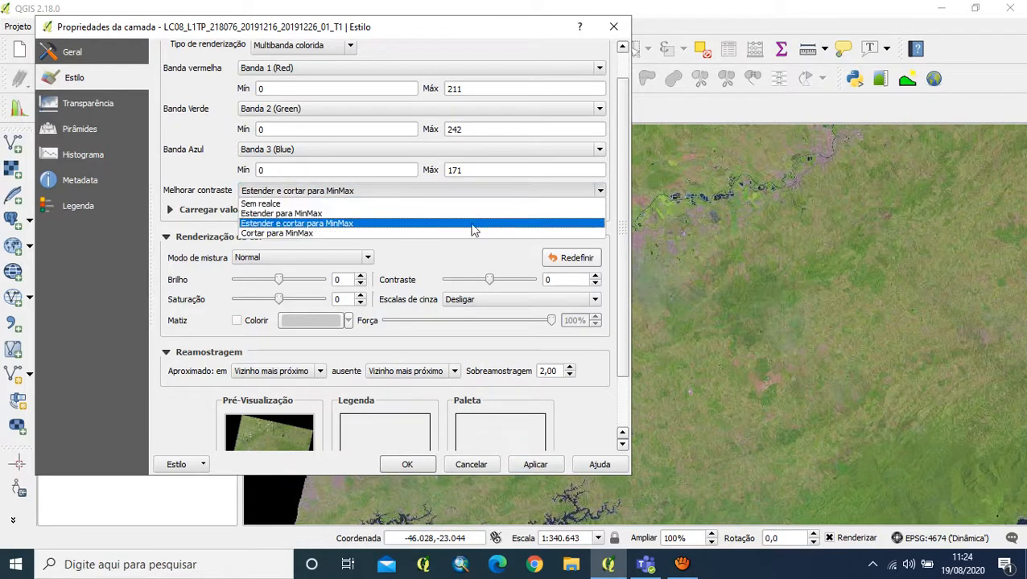
{"action": "left_click", "coordinate": [393, 234]}
{"action": "left_click", "coordinate": [537, 466]}
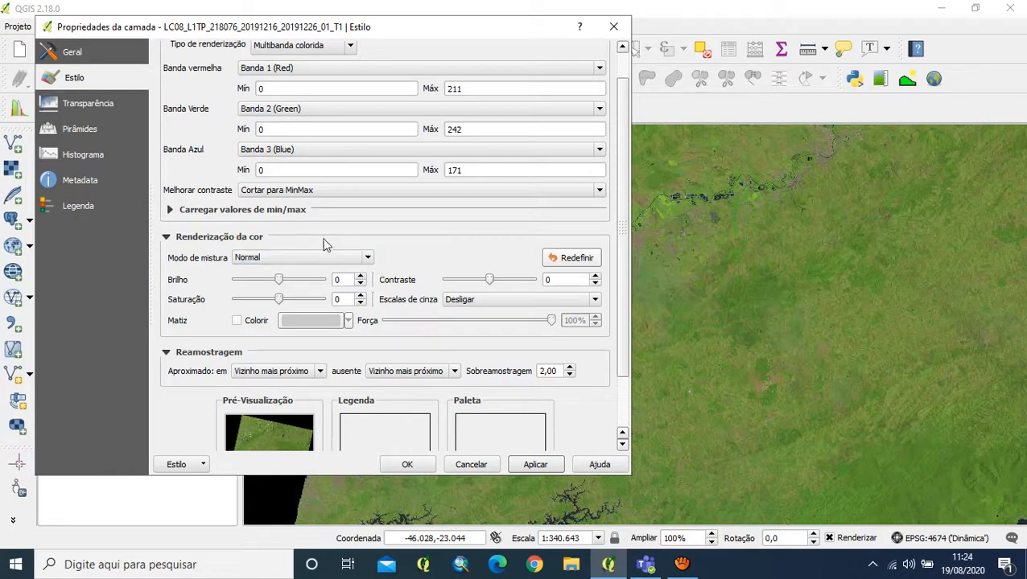
- Try the blending modes Clarear, Tela and Adição on the LC08 layer, applying each one
{"action": "left_click", "coordinate": [355, 258]}
{"action": "left_click", "coordinate": [321, 288]}
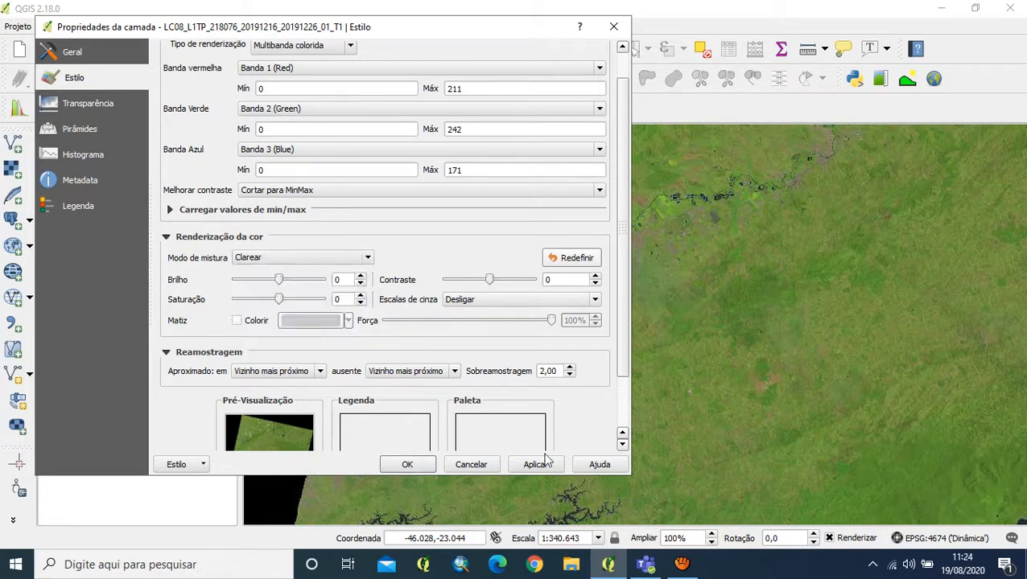
{"action": "left_click", "coordinate": [535, 464]}
{"action": "left_click", "coordinate": [362, 259]}
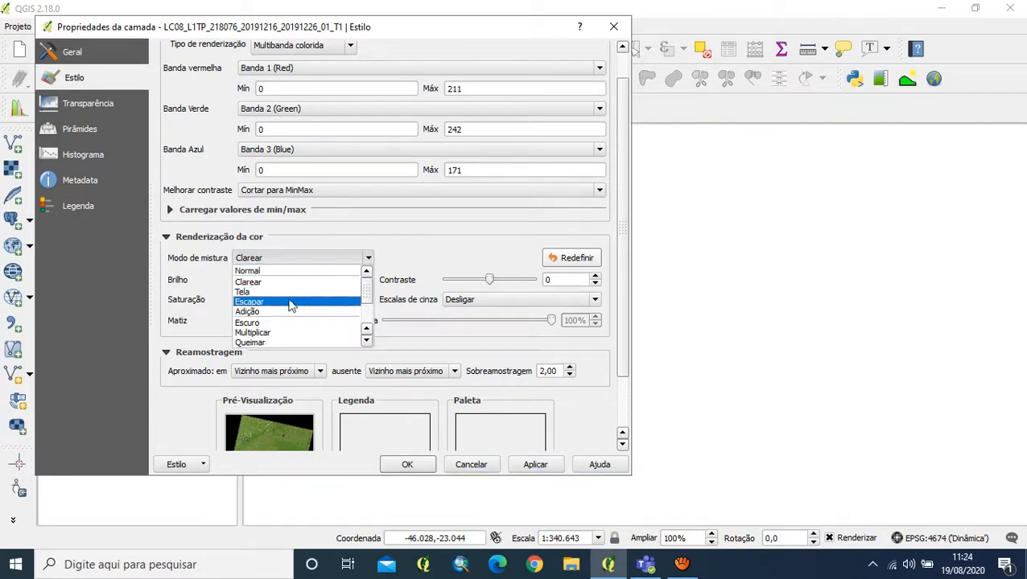
{"action": "left_click", "coordinate": [286, 291]}
{"action": "left_click", "coordinate": [535, 464]}
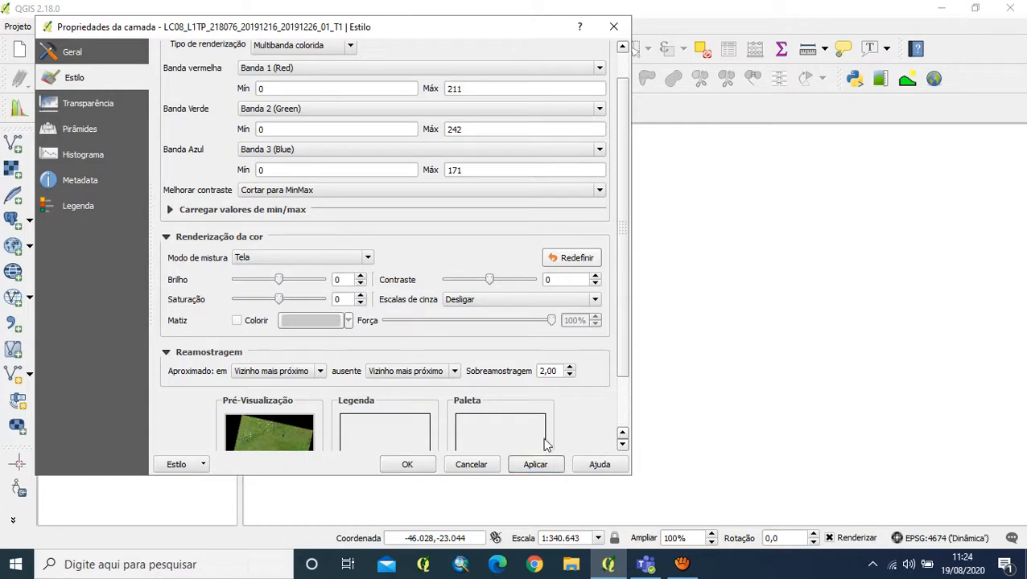
{"action": "left_click", "coordinate": [354, 257]}
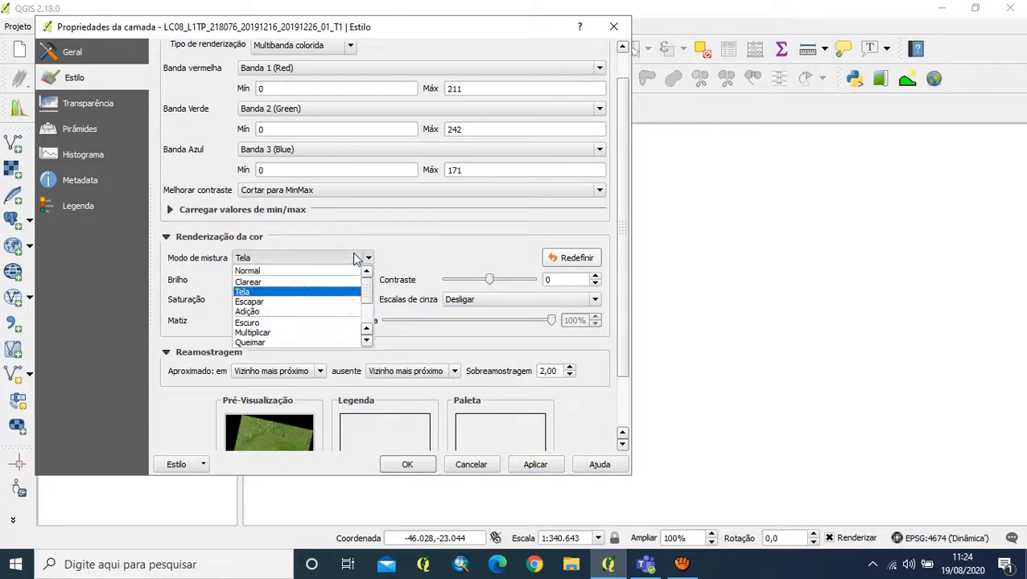
{"action": "left_click", "coordinate": [300, 312]}
{"action": "left_click", "coordinate": [533, 464]}
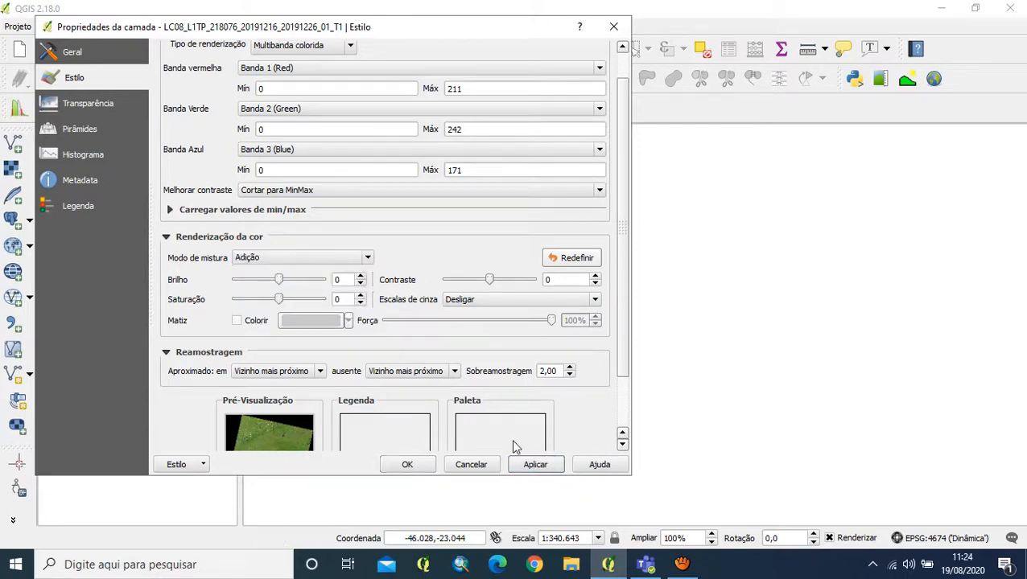
- Return the LC08 layer's blending mode to Normal, apply it and close the layer properties
{"action": "left_click", "coordinate": [351, 259]}
{"action": "left_click", "coordinate": [298, 268]}
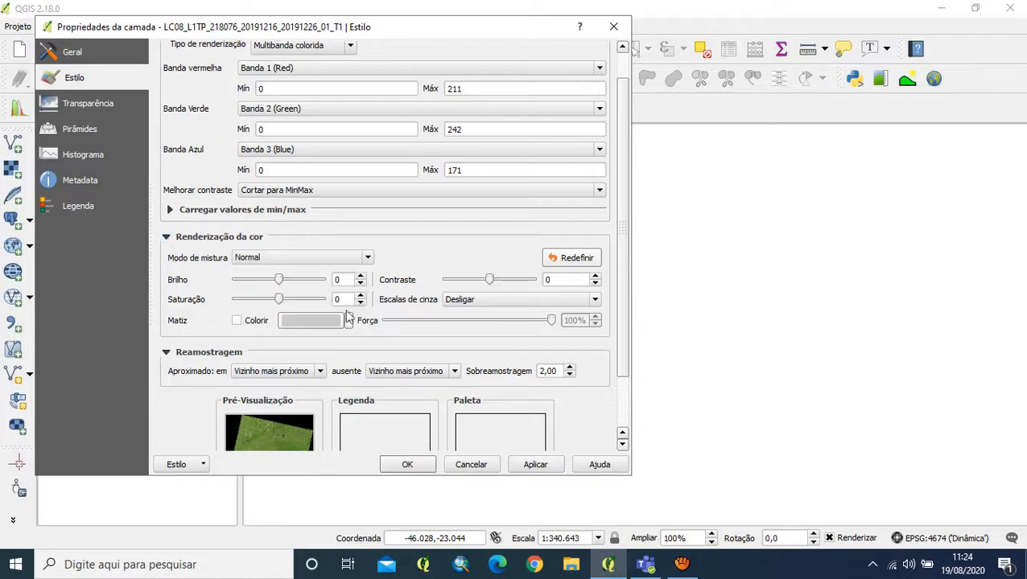
{"action": "left_click", "coordinate": [539, 467]}
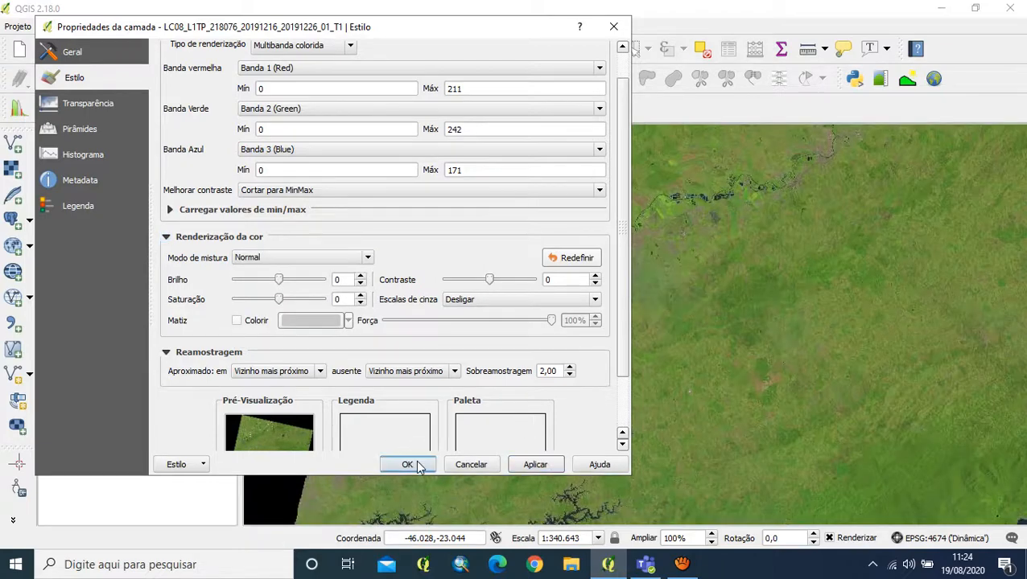
{"action": "left_click", "coordinate": [408, 465]}
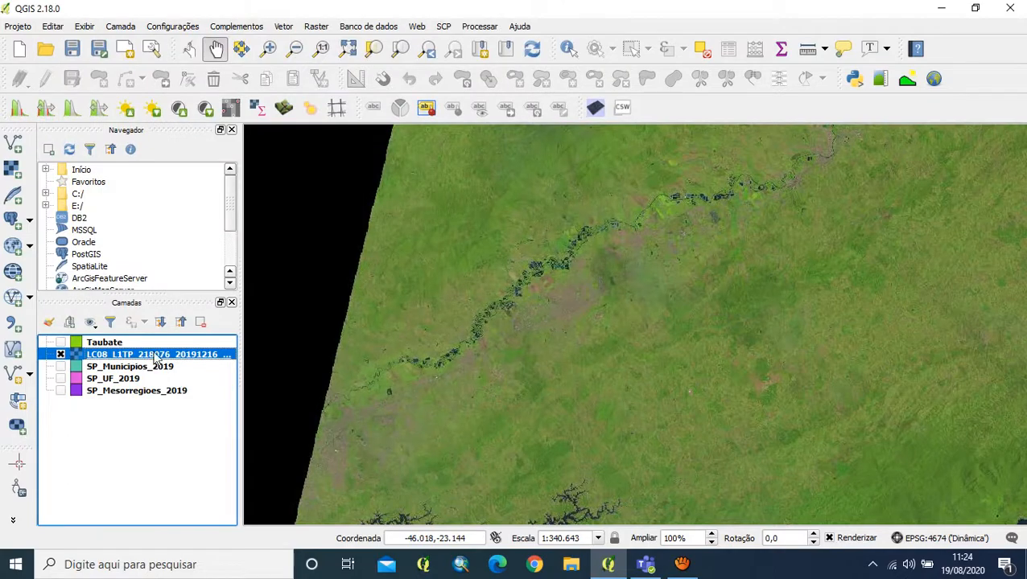
- Compare the cumulative cut and histogram stretches on the LC08 image again and settle on the full-dataset histogram stretch
{"action": "left_click", "coordinate": [18, 107]}
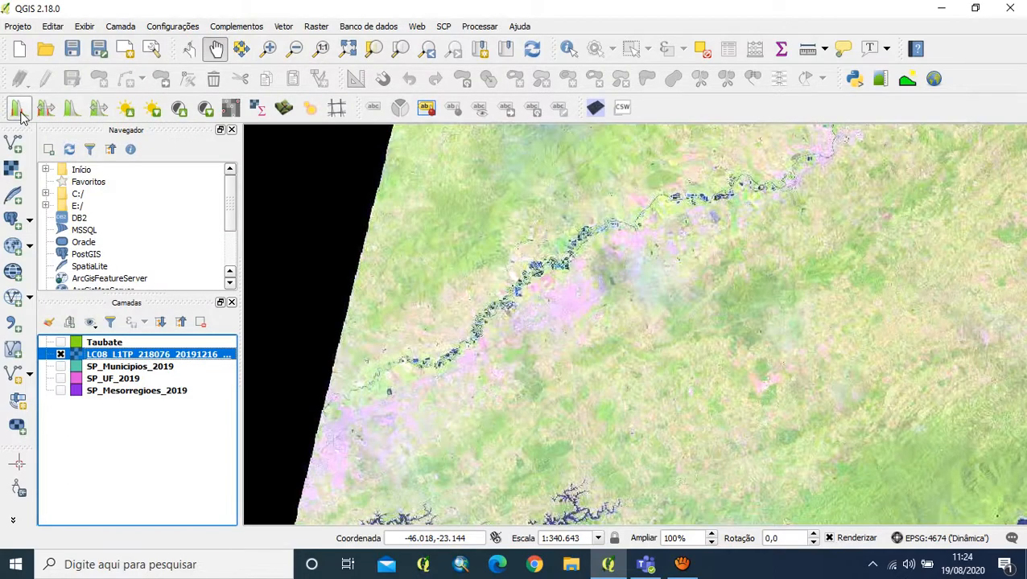
{"action": "left_click", "coordinate": [74, 111]}
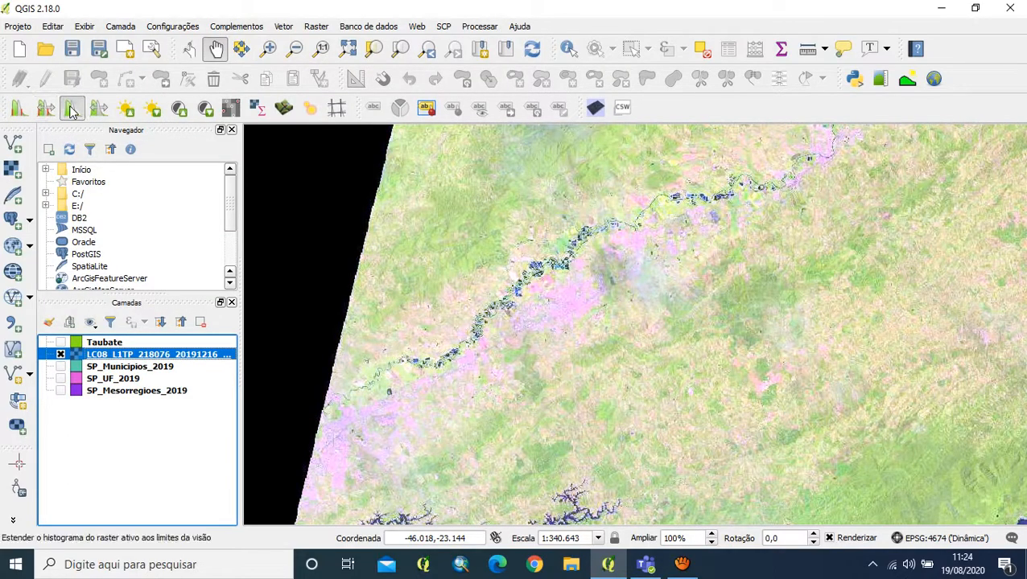
{"action": "left_click", "coordinate": [98, 109]}
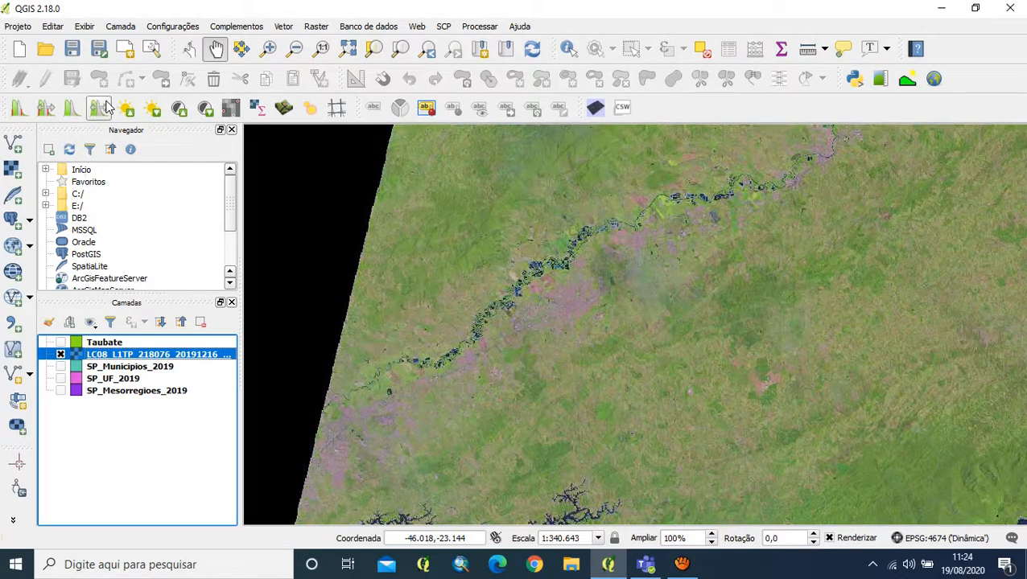
{"action": "left_click", "coordinate": [43, 110]}
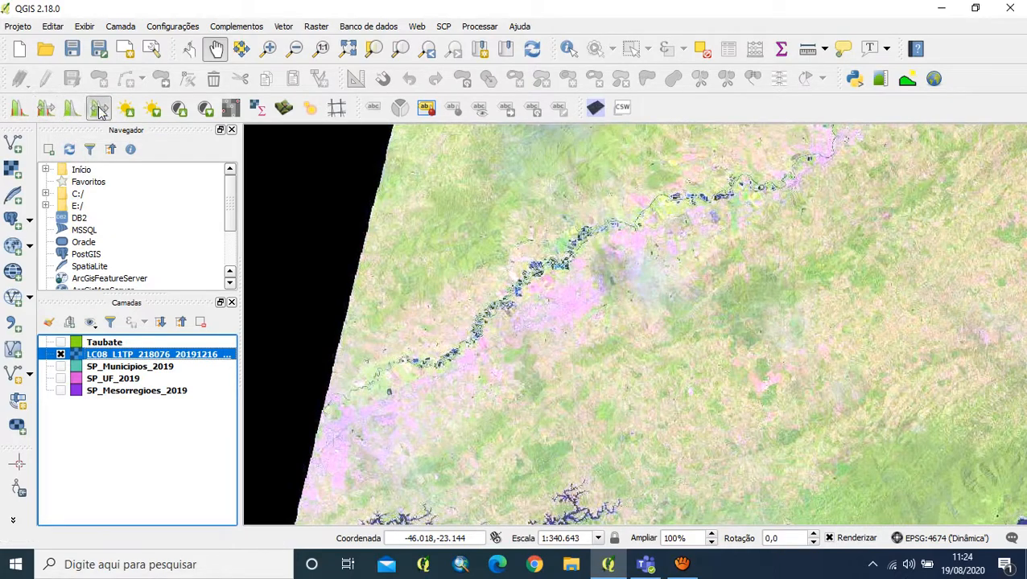
{"action": "left_click", "coordinate": [98, 110]}
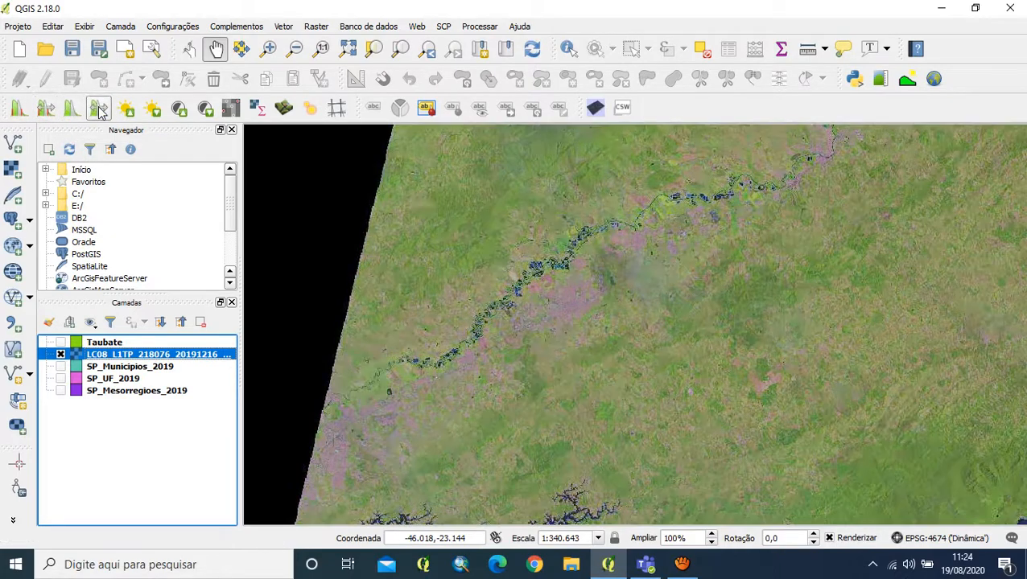
- Raise and lower the LC08 image's contrast by one increment, and move the LC08 layer above Taubate
{"action": "left_click", "coordinate": [184, 115]}
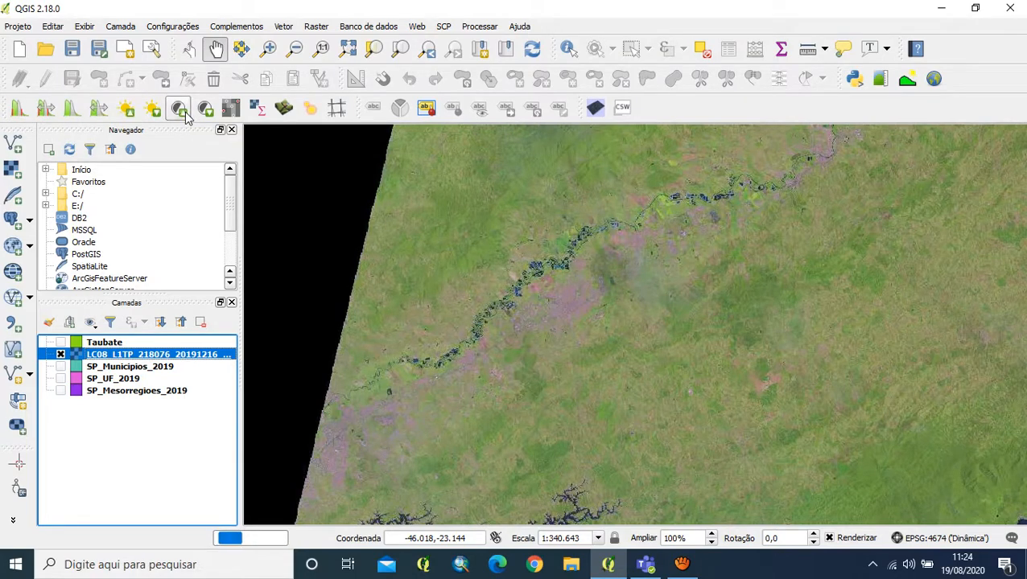
{"action": "left_click", "coordinate": [205, 110]}
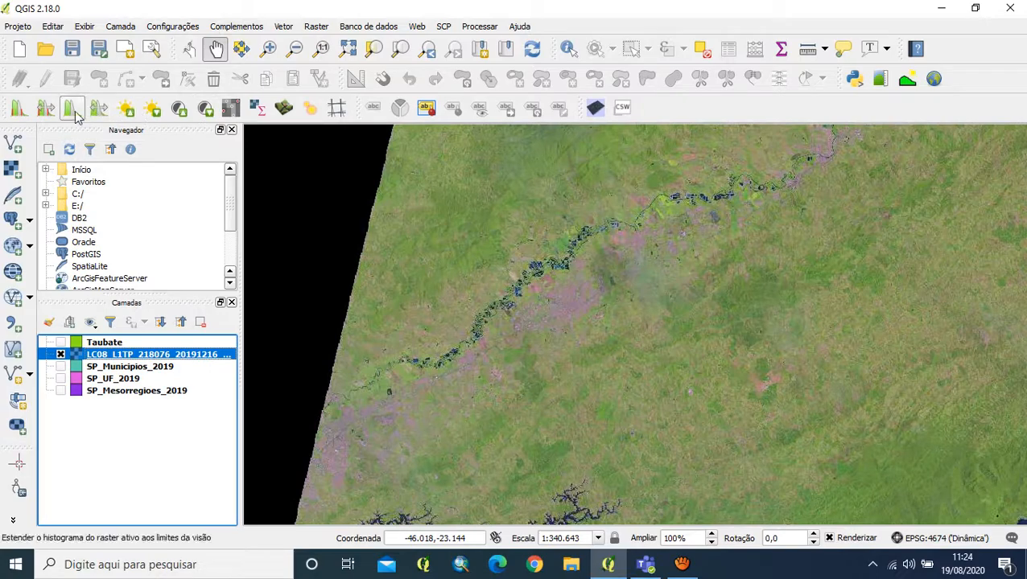
{"action": "left_click_drag", "start_coordinate": [117, 354], "coordinate": [114, 338]}
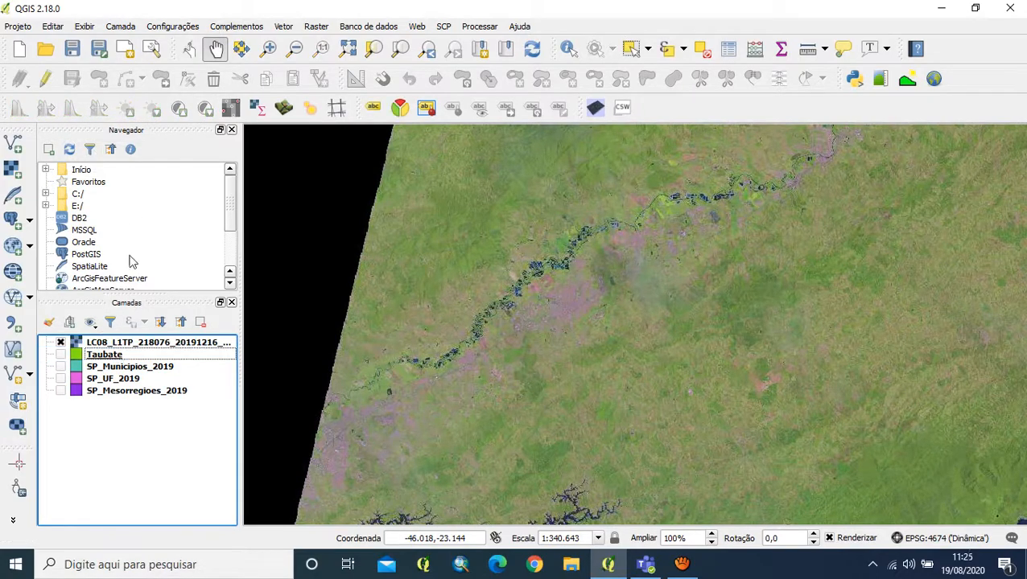
{"action": "left_click", "coordinate": [119, 343]}
- Apply the local and full cumulative cut stretches, followed by the local and full histogram stretches, to the LC08 image
{"action": "left_click", "coordinate": [18, 111]}
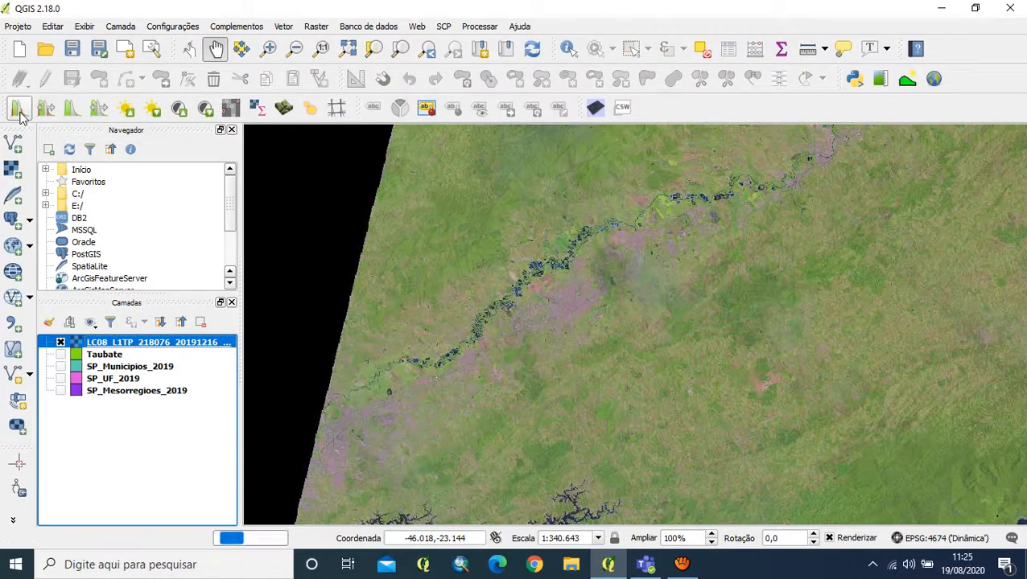
{"action": "left_click", "coordinate": [44, 109]}
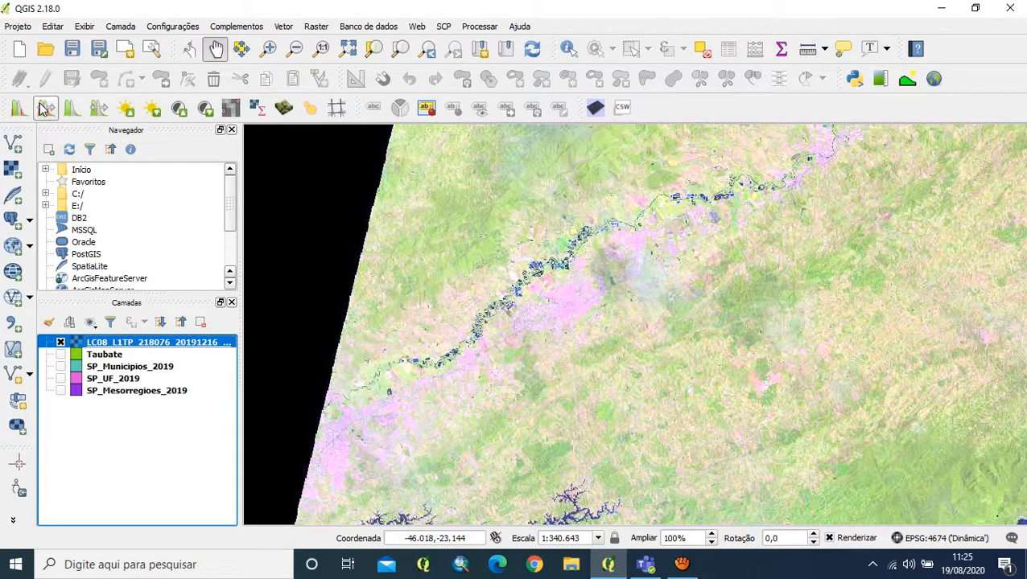
{"action": "left_click", "coordinate": [46, 110]}
{"action": "left_click", "coordinate": [74, 108]}
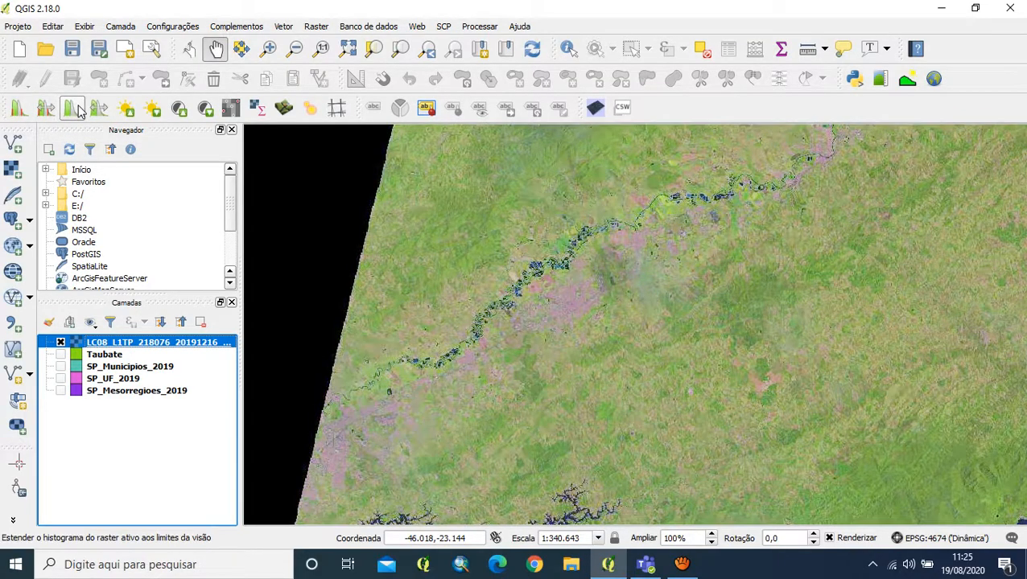
{"action": "left_click", "coordinate": [99, 108]}
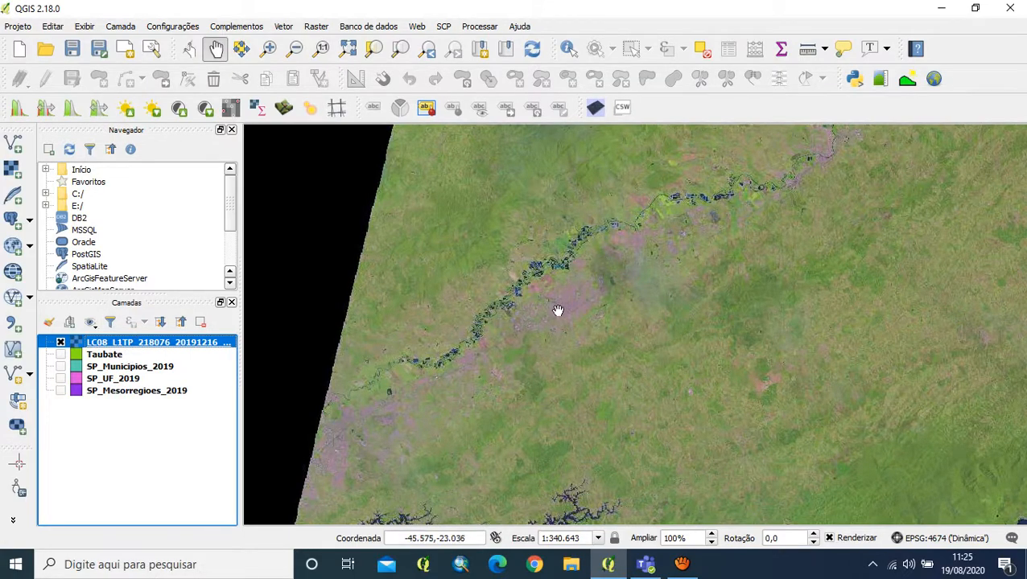
- Set the LC08 layer's contrast enhancement to Sem realce, apply it and close the layer properties
{"action": "scroll", "coordinate": [552, 306], "scroll_direction": "up", "scroll_amount": 2}
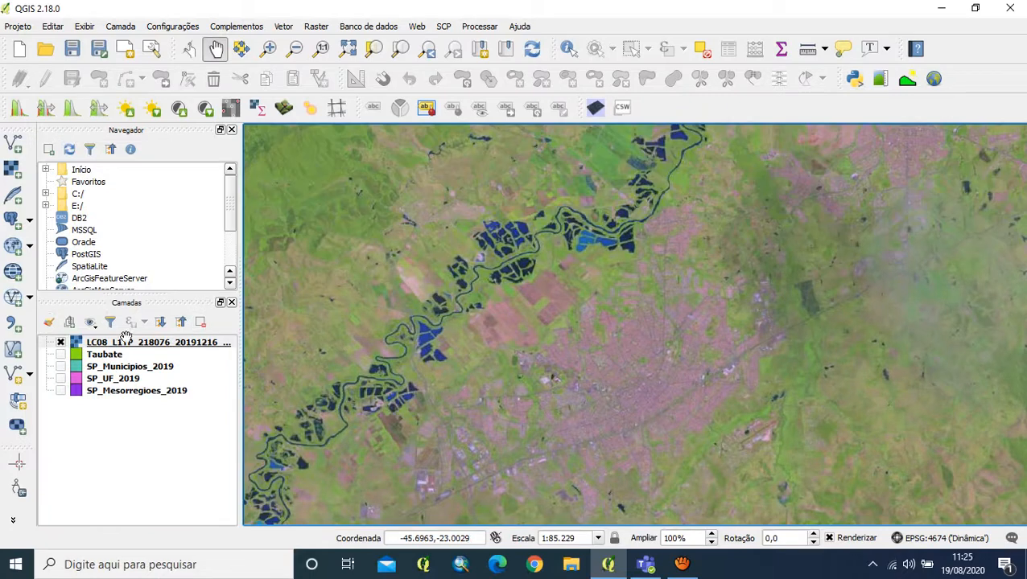
{"action": "left_click", "coordinate": [126, 344]}
{"action": "double_click", "coordinate": [126, 344]}
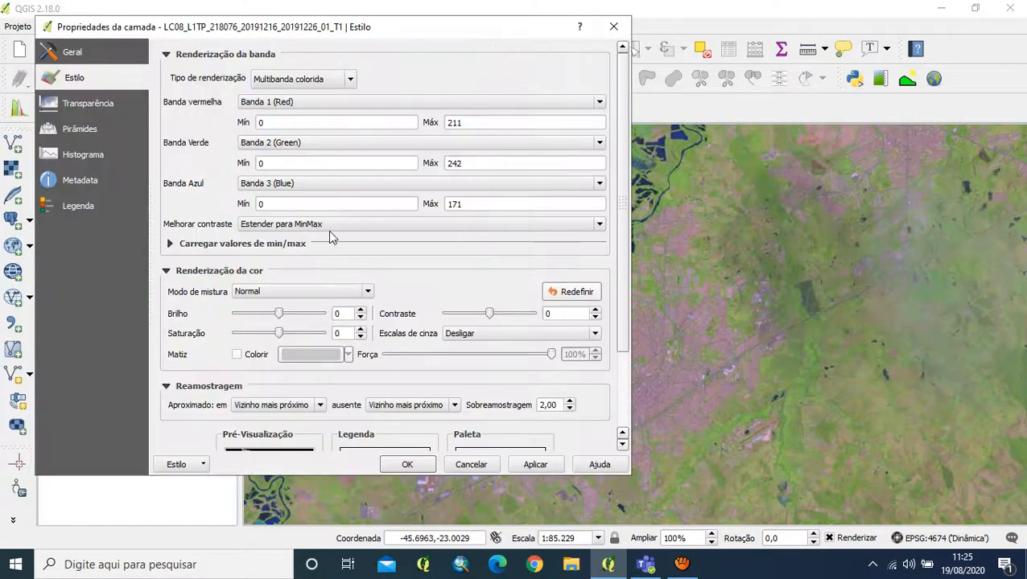
{"action": "left_click", "coordinate": [366, 226]}
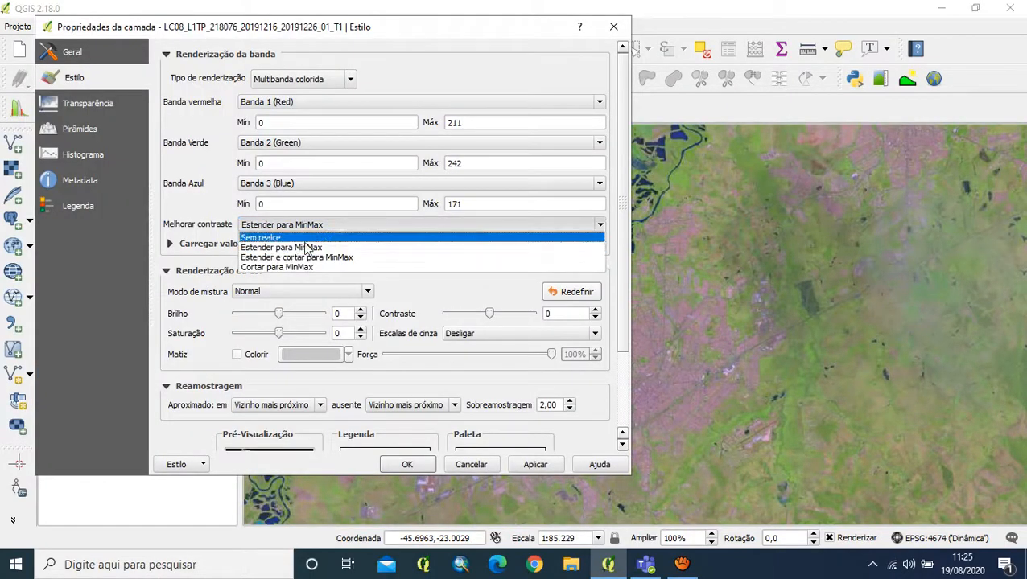
{"action": "left_click", "coordinate": [297, 239]}
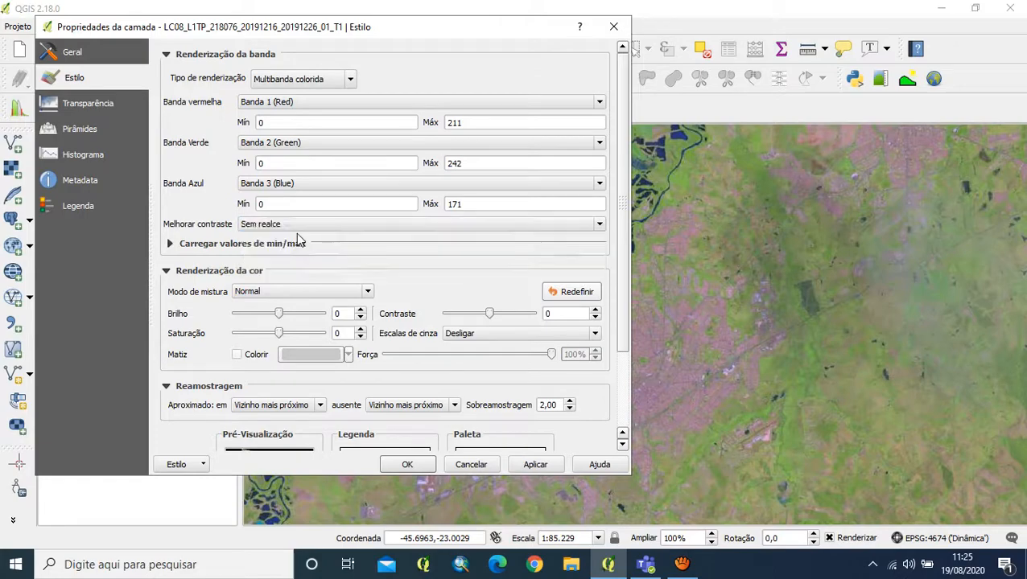
{"action": "left_click", "coordinate": [535, 465]}
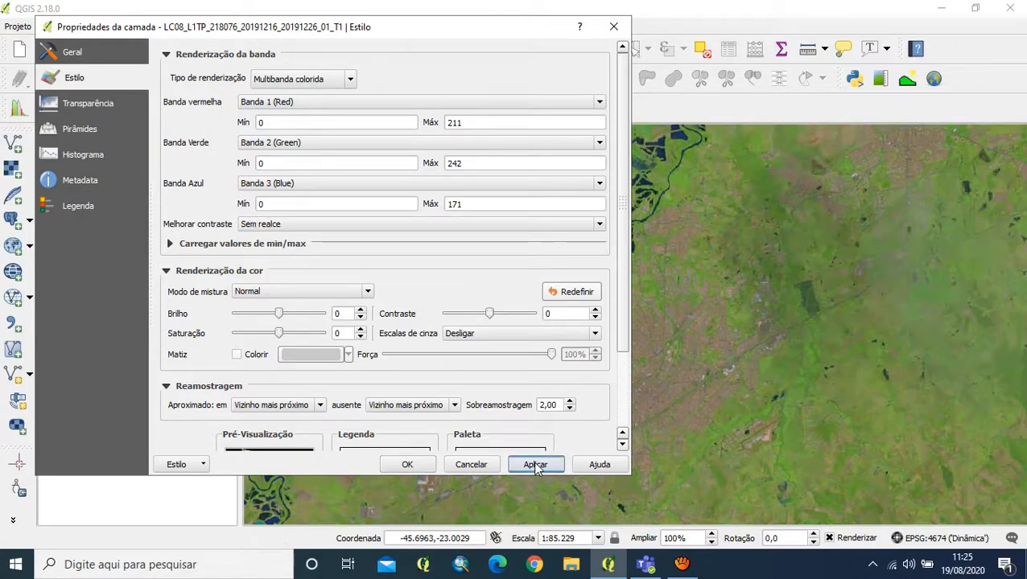
{"action": "left_click", "coordinate": [405, 464]}
- Try the histogram and cumulative cut stretches on the unenhanced LC08 image, ending with the full-dataset histogram stretch
{"action": "scroll", "coordinate": [488, 346], "scroll_direction": "down", "scroll_amount": 1}
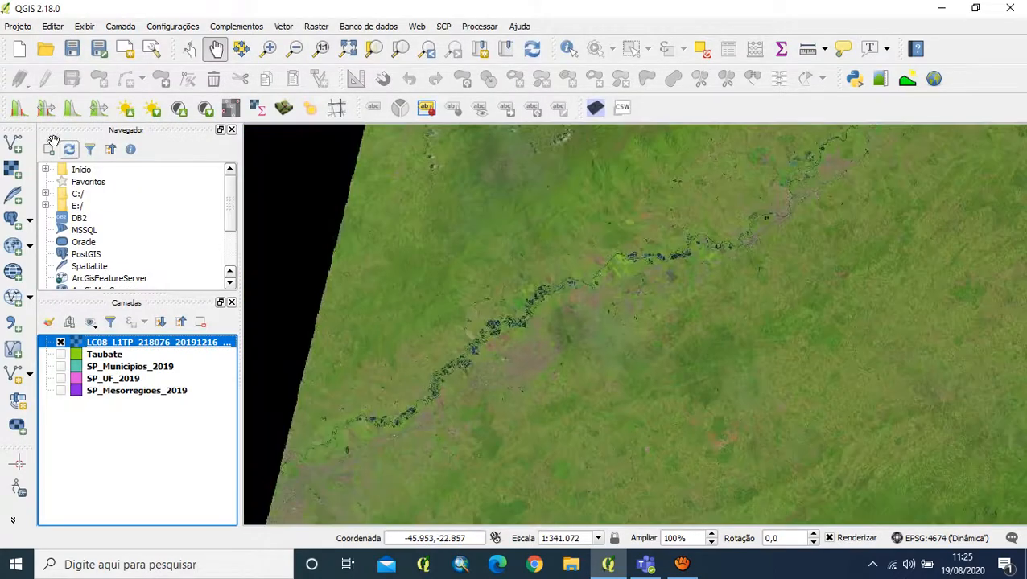
{"action": "left_click", "coordinate": [96, 110]}
{"action": "left_click", "coordinate": [71, 108]}
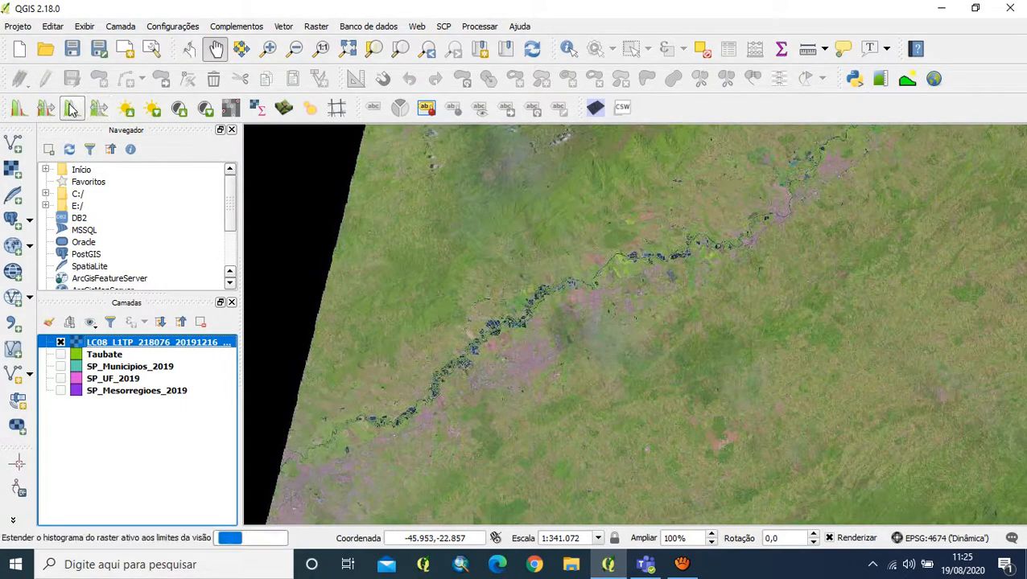
{"action": "left_click", "coordinate": [44, 110]}
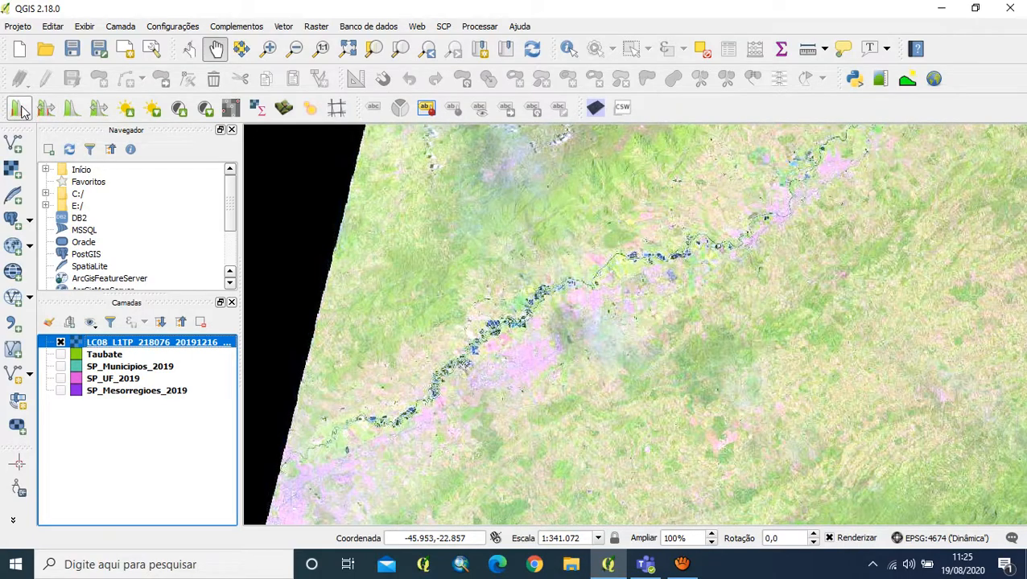
{"action": "left_click", "coordinate": [72, 109]}
{"action": "left_click", "coordinate": [98, 115]}
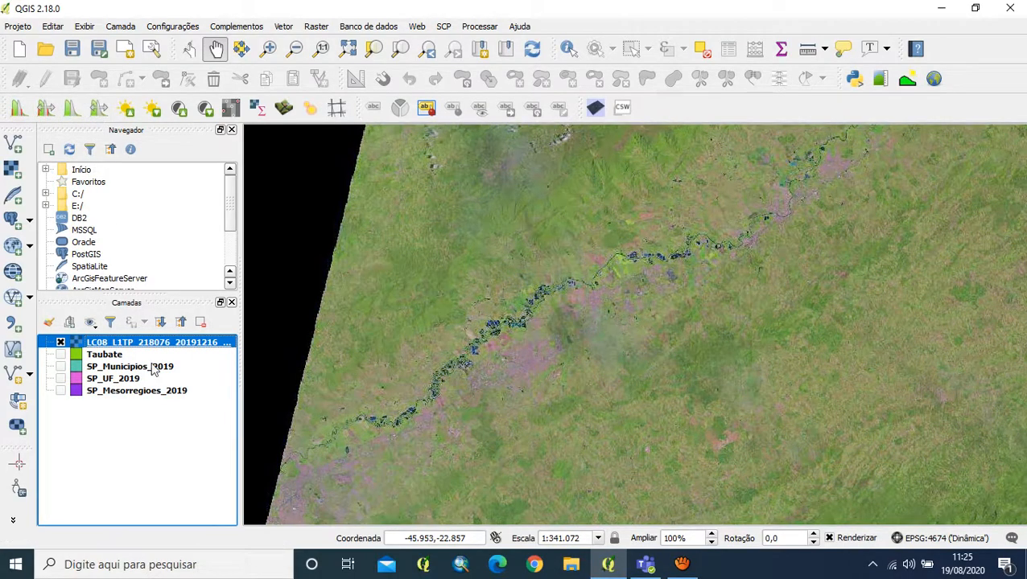
- Set LC08's contrast enhancement to Sem realce, load min/max values from the 2,0–98,0% cumulative count cut, and apply both
{"action": "double_click", "coordinate": [133, 343]}
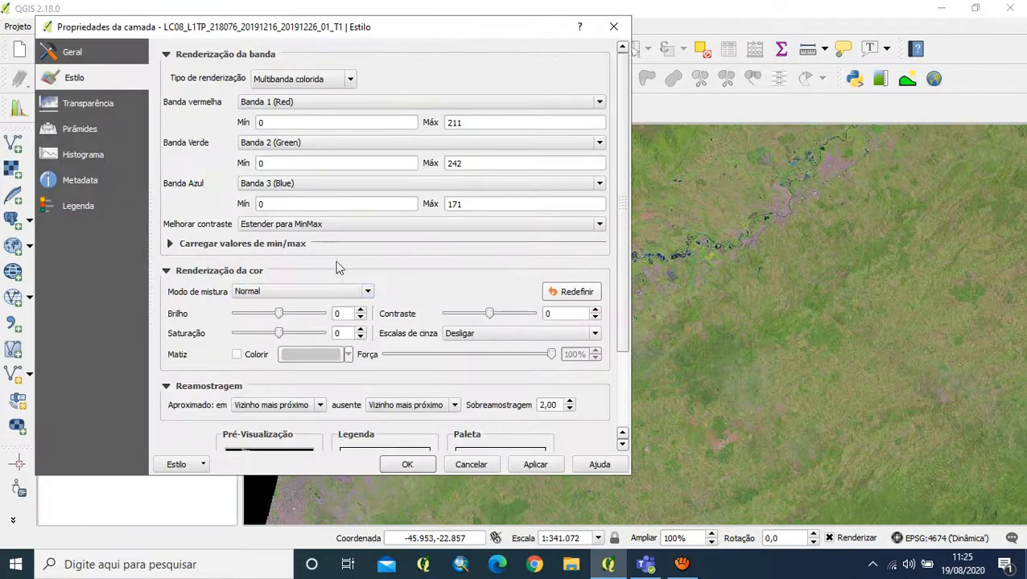
{"action": "left_click", "coordinate": [368, 225]}
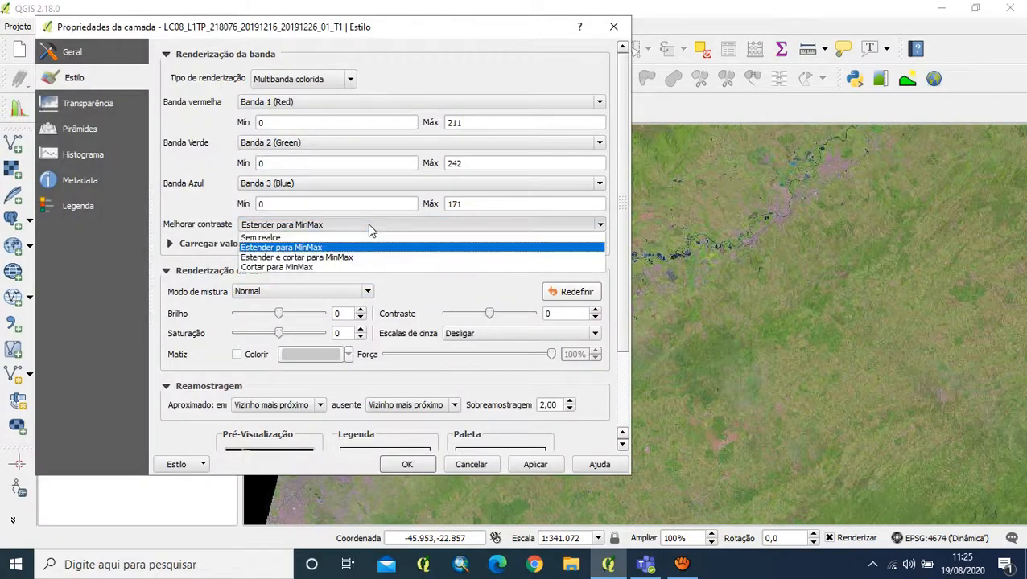
{"action": "left_click", "coordinate": [307, 241]}
{"action": "left_click", "coordinate": [170, 244]}
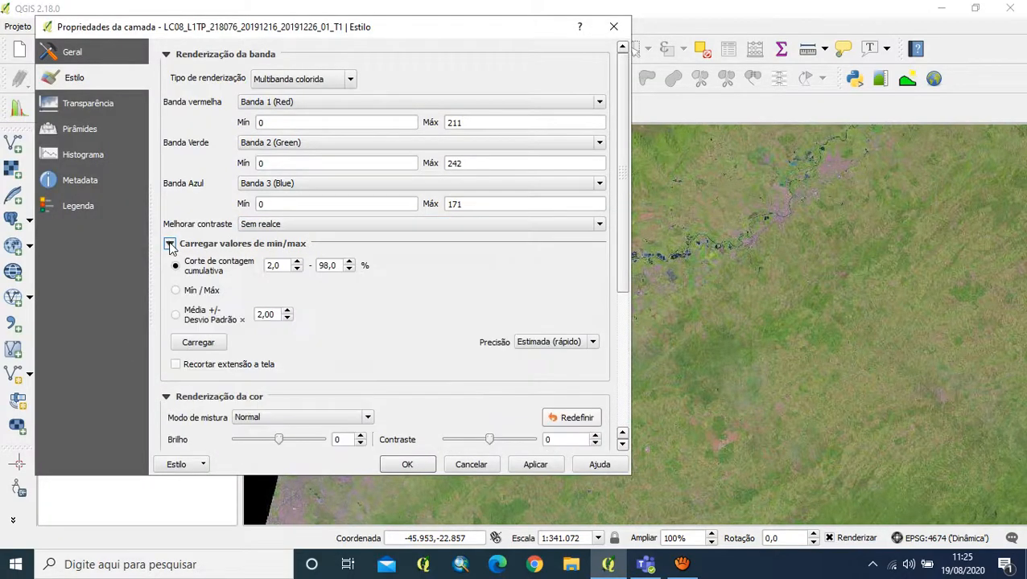
{"action": "left_click", "coordinate": [208, 344]}
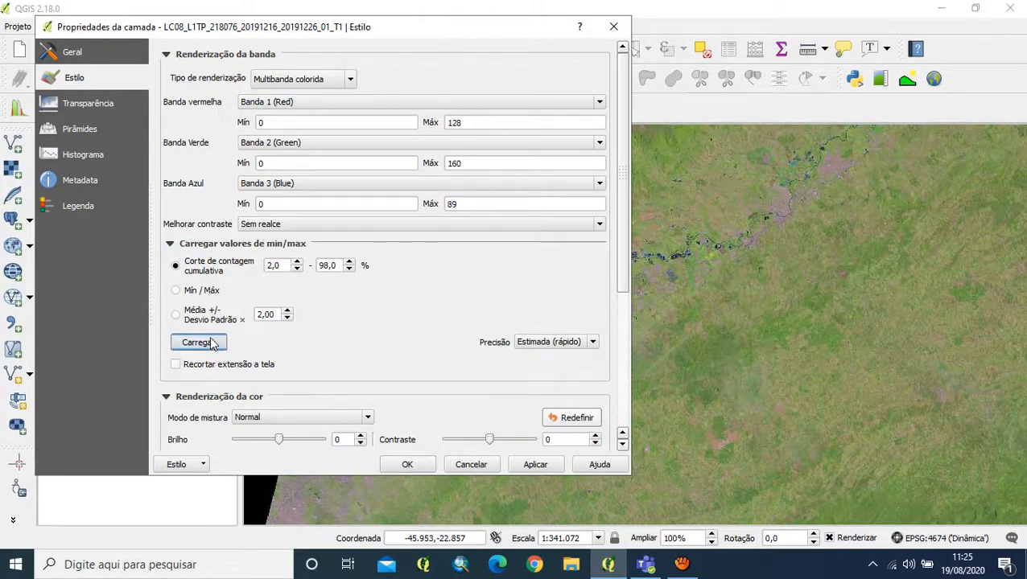
{"action": "left_click", "coordinate": [536, 465]}
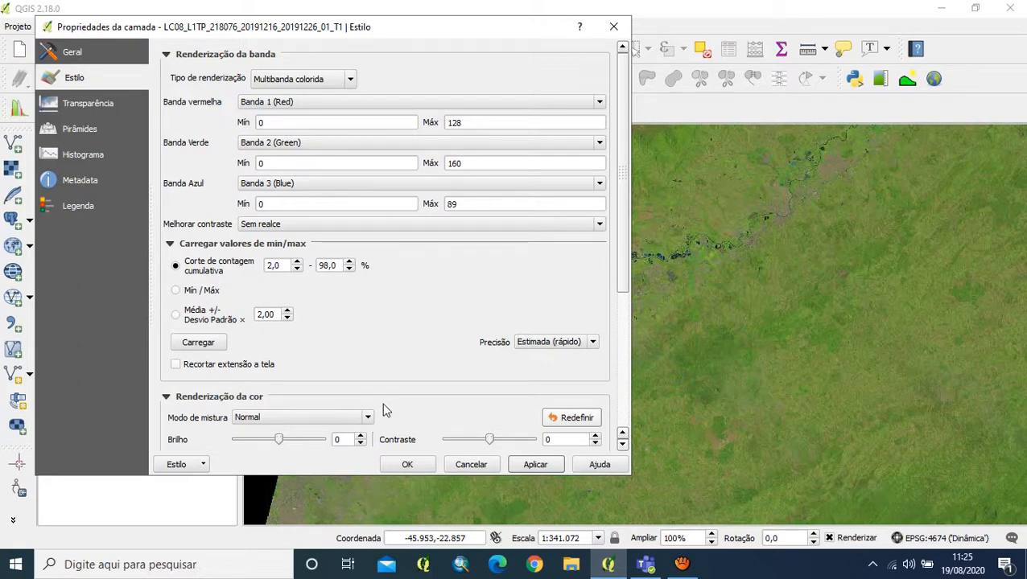
{"action": "left_click", "coordinate": [407, 465]}
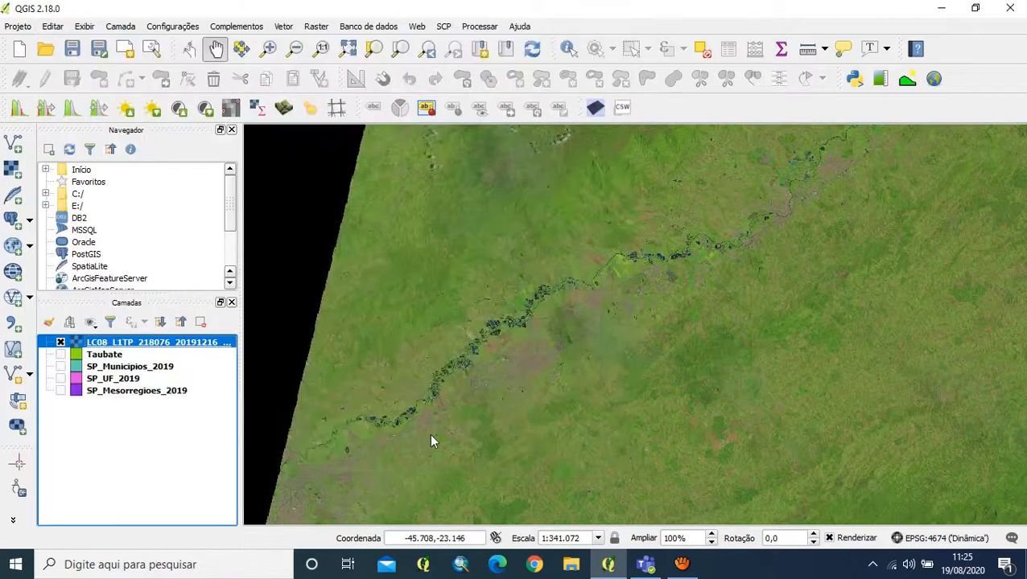
- Move the Taubate layer above the LC08 image and make it visible on the map
{"action": "left_click_drag", "start_coordinate": [490, 377], "coordinate": [532, 454]}
{"action": "left_click_drag", "start_coordinate": [637, 399], "coordinate": [611, 299]}
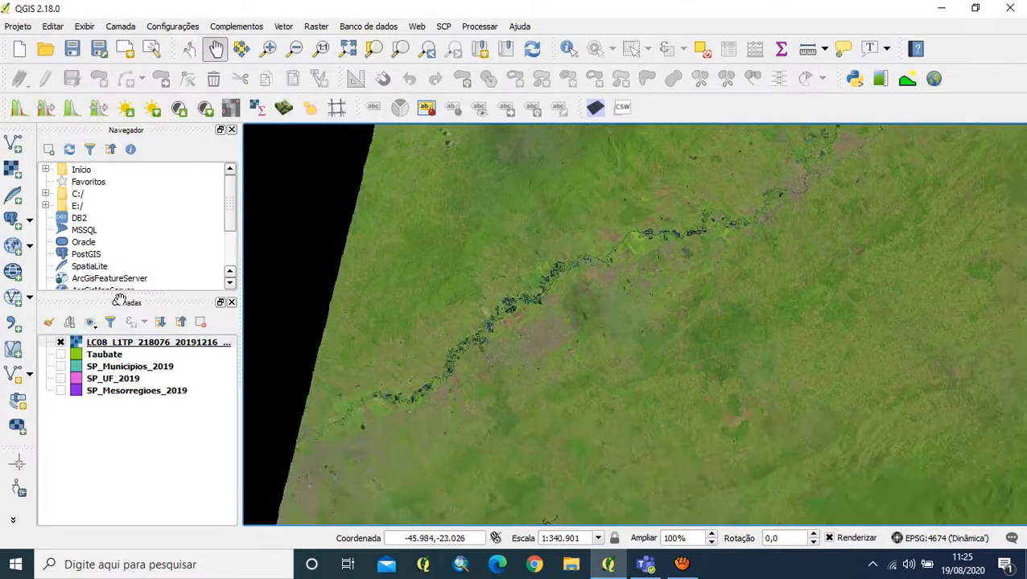
{"action": "left_click_drag", "start_coordinate": [119, 359], "coordinate": [88, 343]}
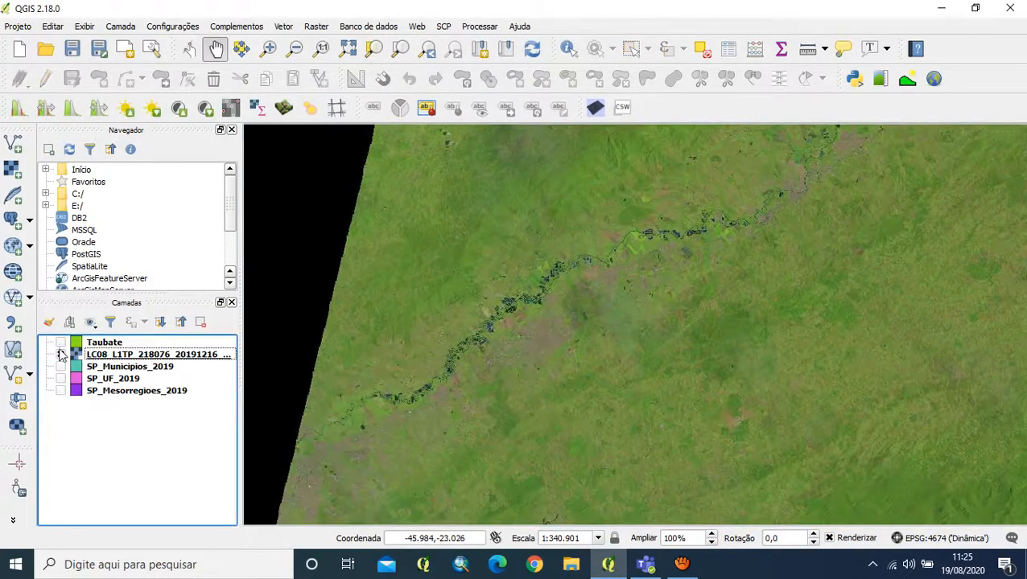
{"action": "left_click", "coordinate": [61, 342]}
{"action": "left_click_drag", "start_coordinate": [649, 373], "coordinate": [648, 343]}
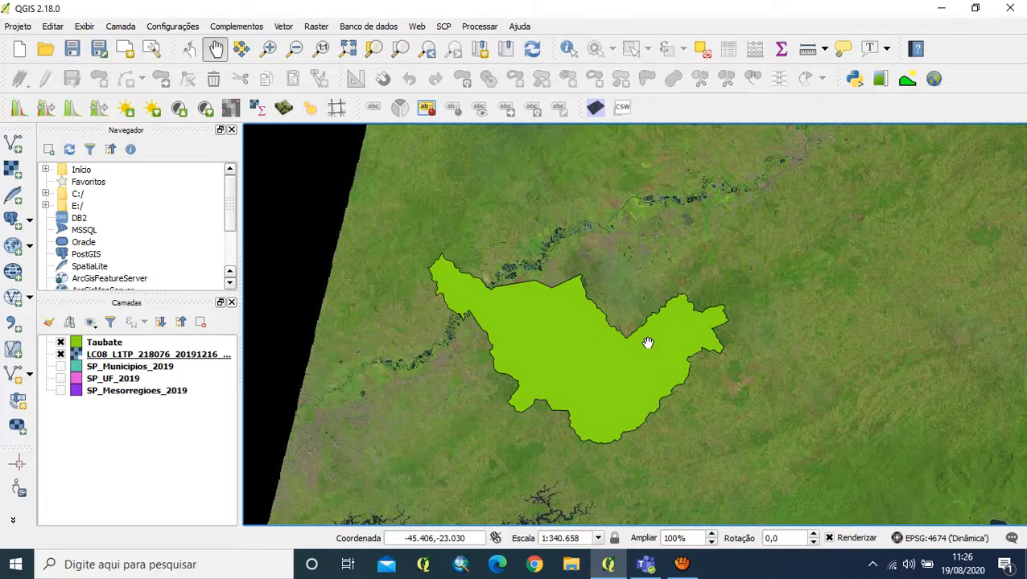
- Start the raster clipper (Recorte) with the LC08_L1TP_218076_20191216_20191226_01_T1 image as its input
{"action": "left_click", "coordinate": [208, 357]}
{"action": "left_click", "coordinate": [314, 27]}
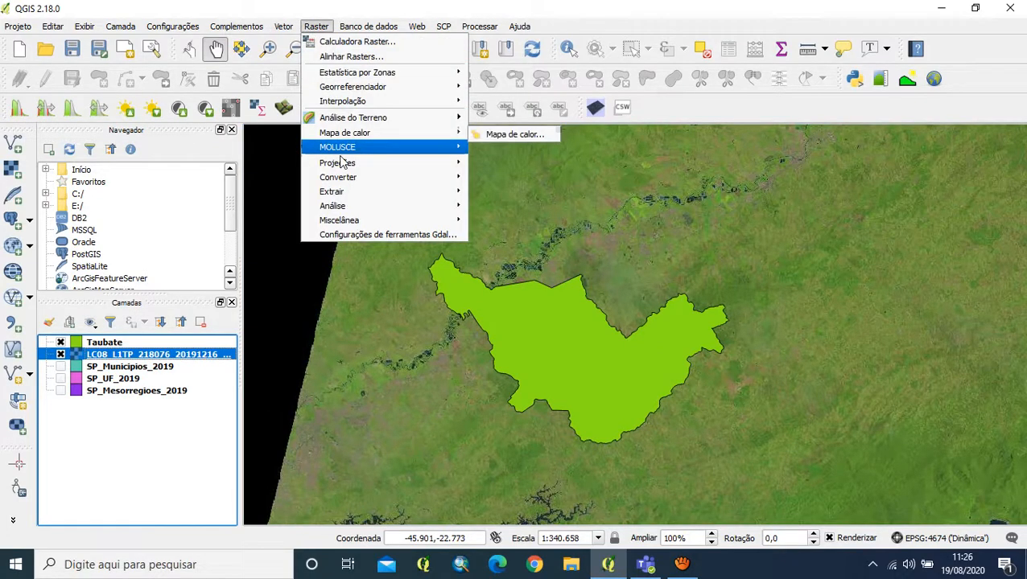
{"action": "mouse_move", "coordinate": [359, 197]}
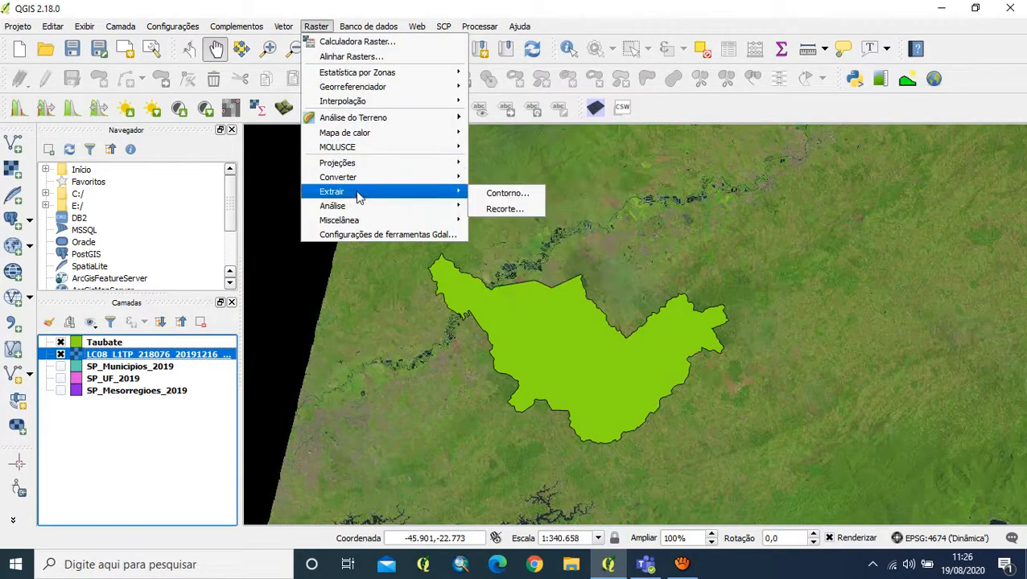
{"action": "left_click", "coordinate": [505, 209]}
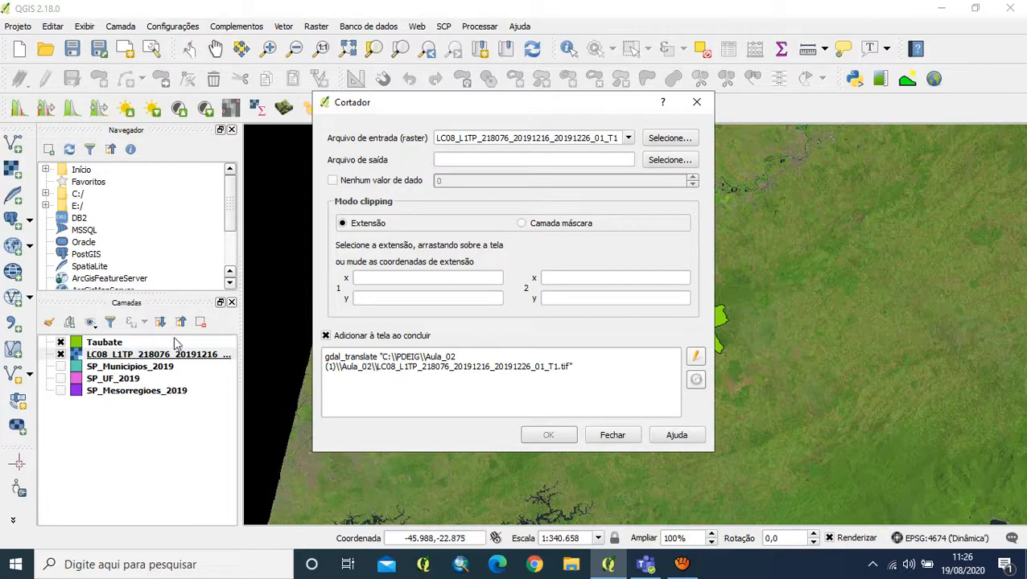
{"action": "left_click", "coordinate": [627, 140]}
{"action": "left_click", "coordinate": [627, 142]}
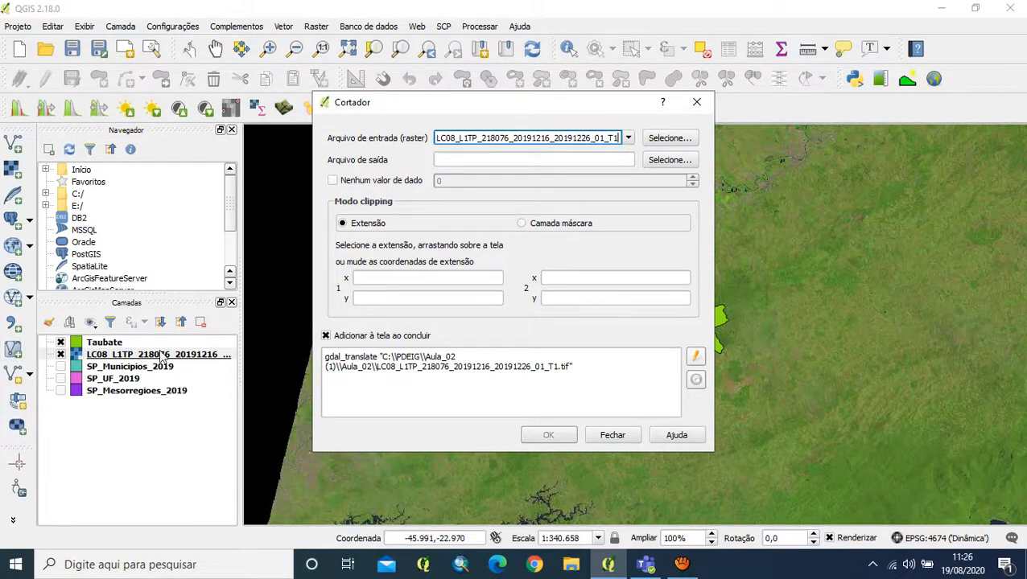
- Choose the folder C:/PDEIG/Aula_02 (1)/Aula_02 as the destination for the raster clipper's output file
{"action": "left_click", "coordinate": [668, 166]}
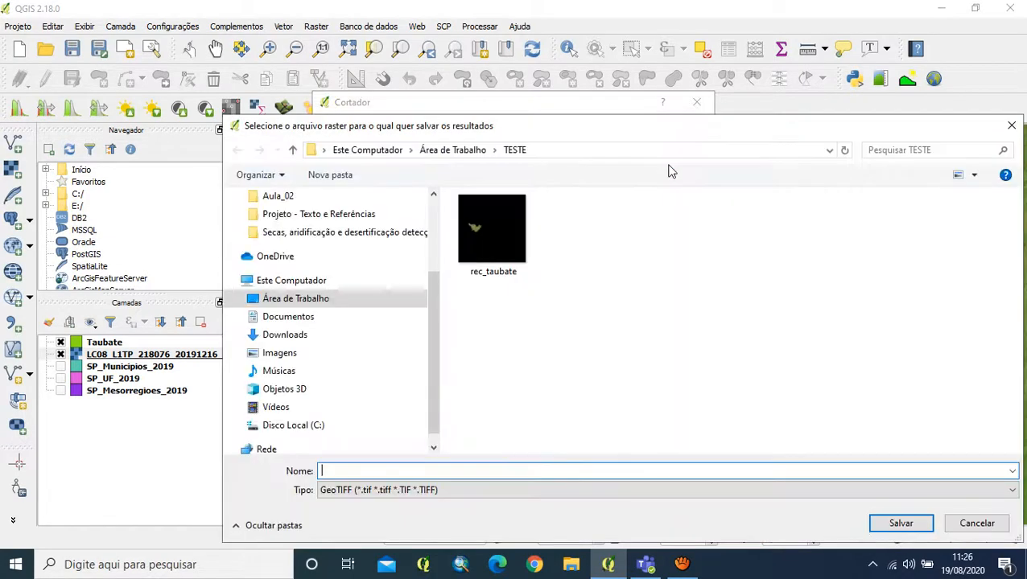
{"action": "left_click", "coordinate": [314, 298]}
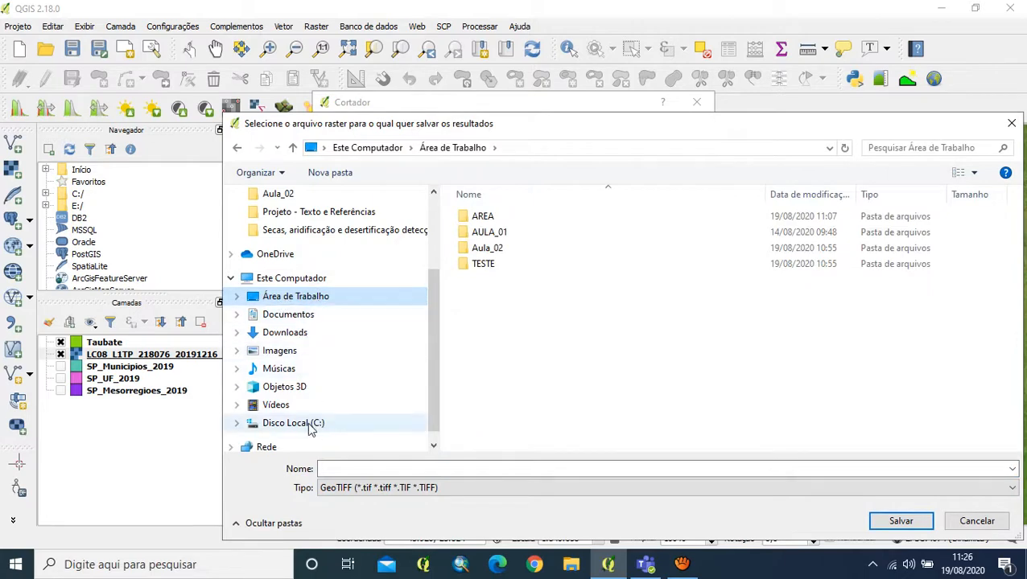
{"action": "left_click", "coordinate": [312, 424]}
{"action": "left_click", "coordinate": [288, 281]}
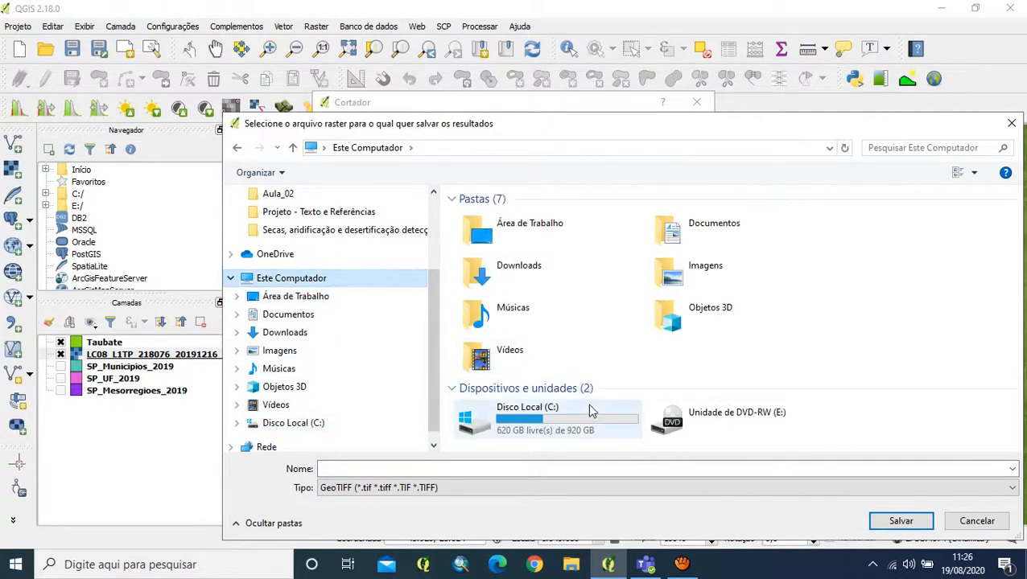
{"action": "left_click", "coordinate": [572, 414]}
{"action": "double_click", "coordinate": [574, 419]}
{"action": "scroll", "coordinate": [527, 338], "scroll_direction": "down", "scroll_amount": 2}
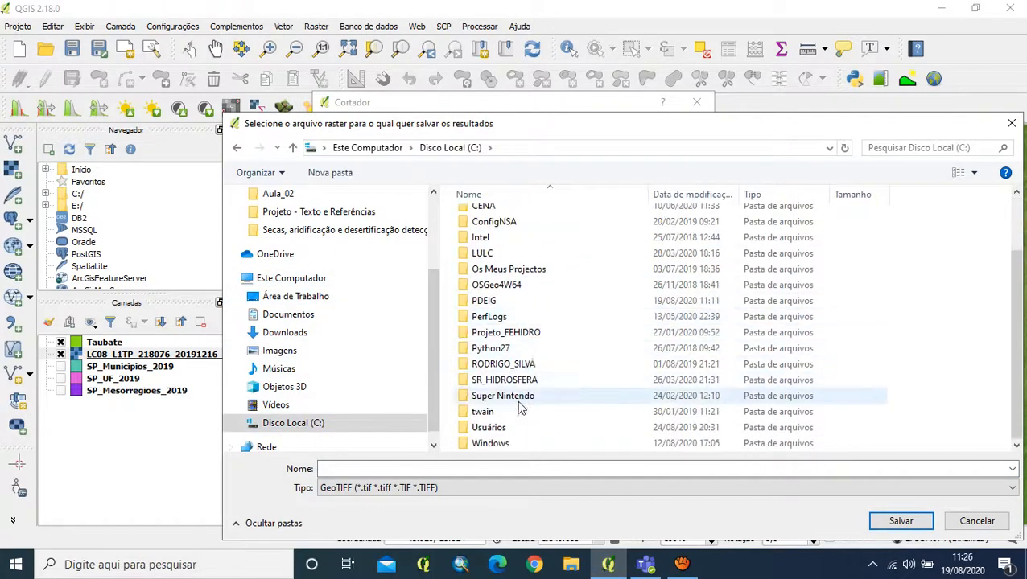
{"action": "double_click", "coordinate": [495, 300]}
{"action": "double_click", "coordinate": [491, 224]}
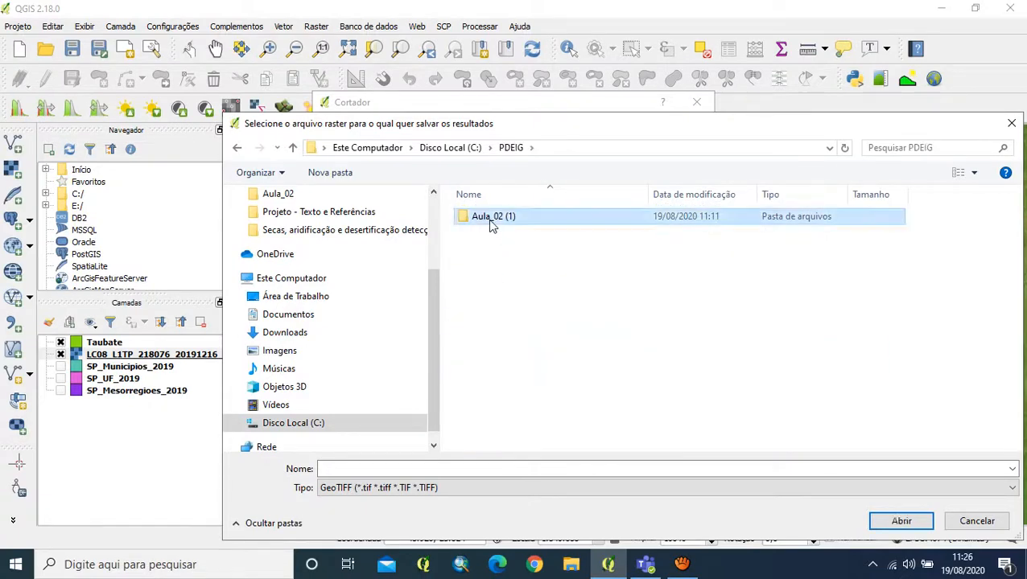
{"action": "double_click", "coordinate": [518, 217]}
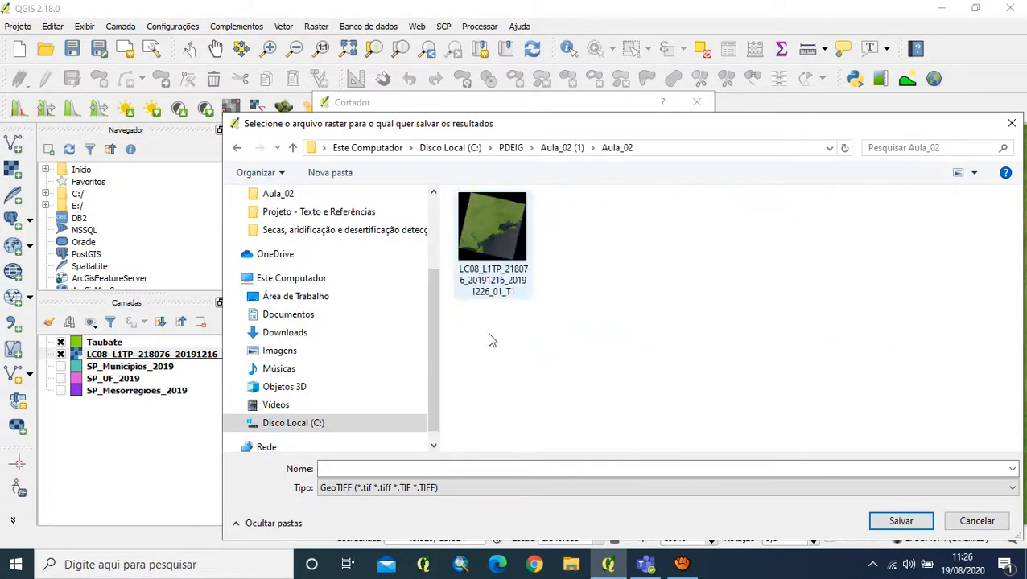
- Name the clipper's output file rec_taubate.tif and save that choice
{"action": "left_click", "coordinate": [366, 468]}
{"action": "type", "text": "rec"}
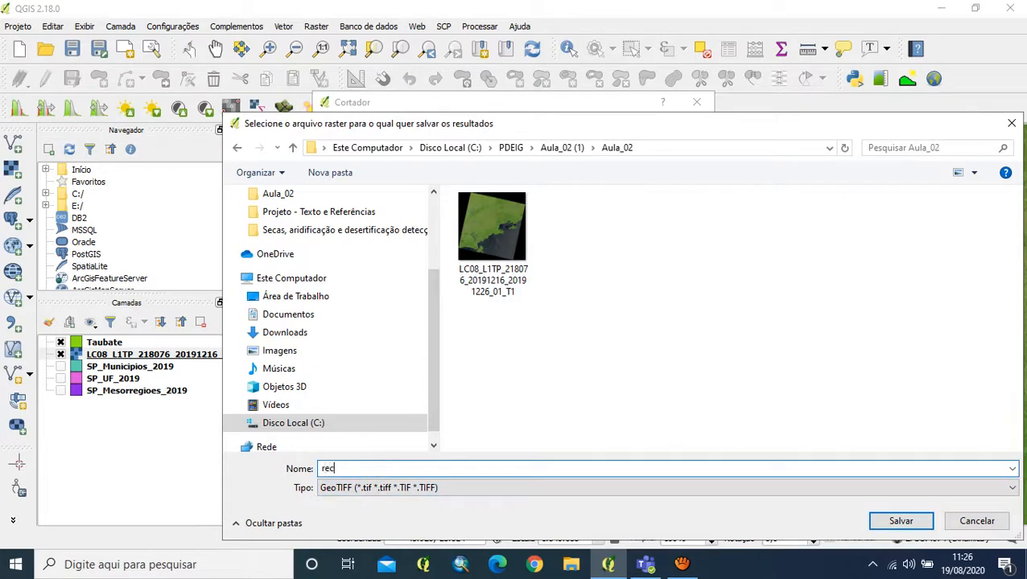
{"action": "type", "text": "_taubate.tif"}
{"action": "left_click", "coordinate": [914, 522]}
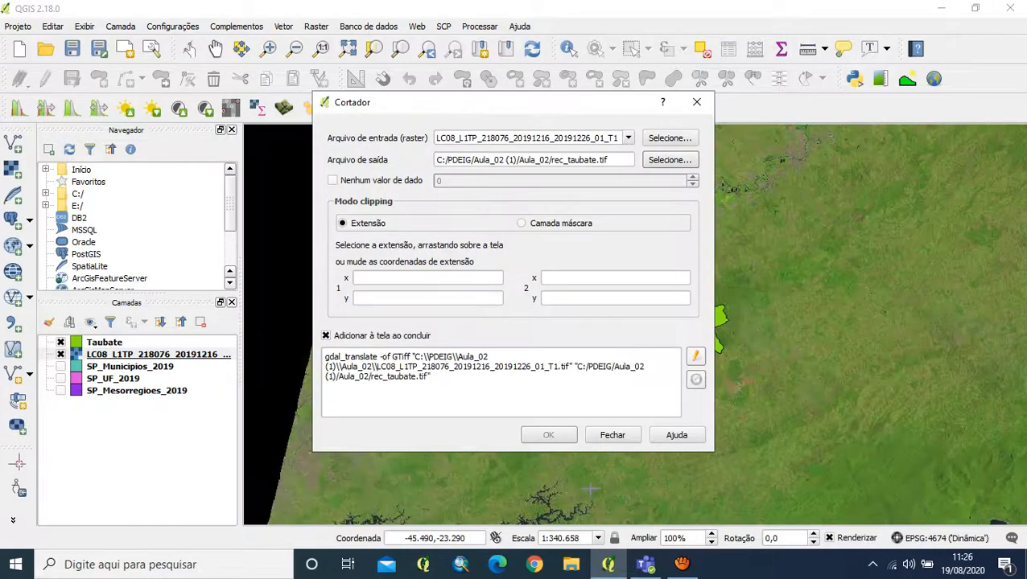
- Enable the no-data value 0 and set the clipping mode to Camada máscara with Taubate as the mask layer
{"action": "left_click", "coordinate": [331, 181]}
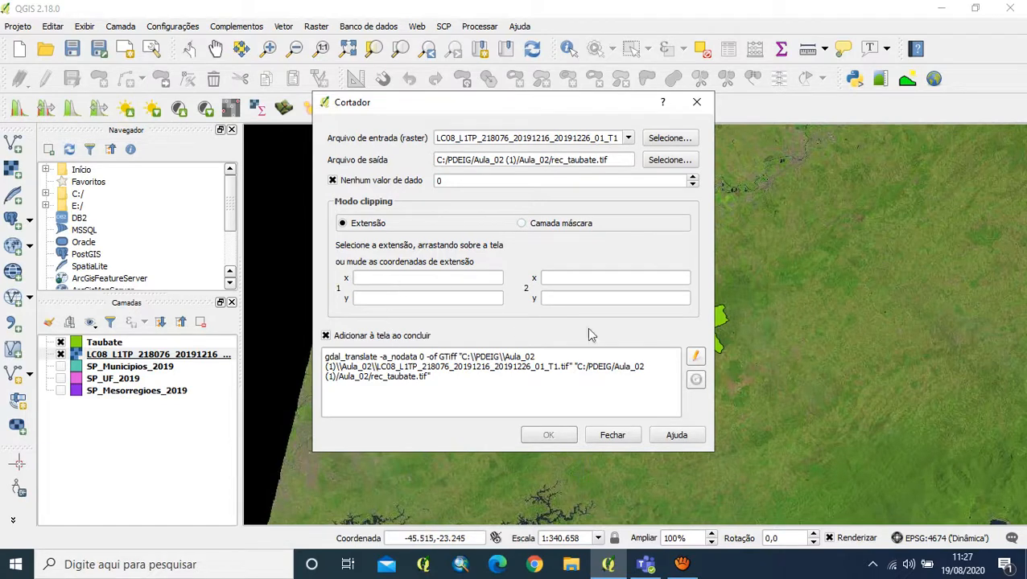
{"action": "left_click", "coordinate": [521, 224]}
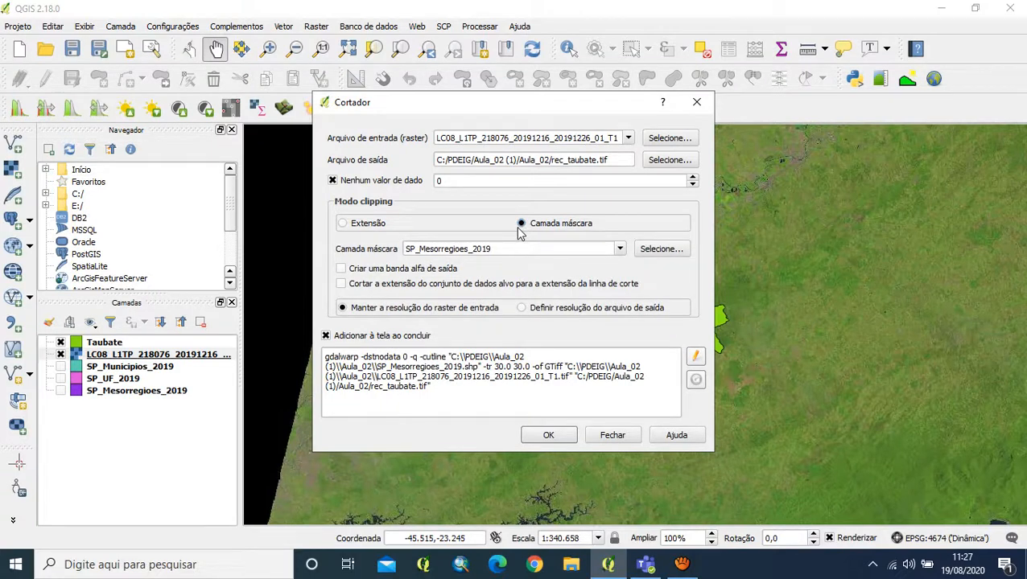
{"action": "left_click", "coordinate": [620, 250]}
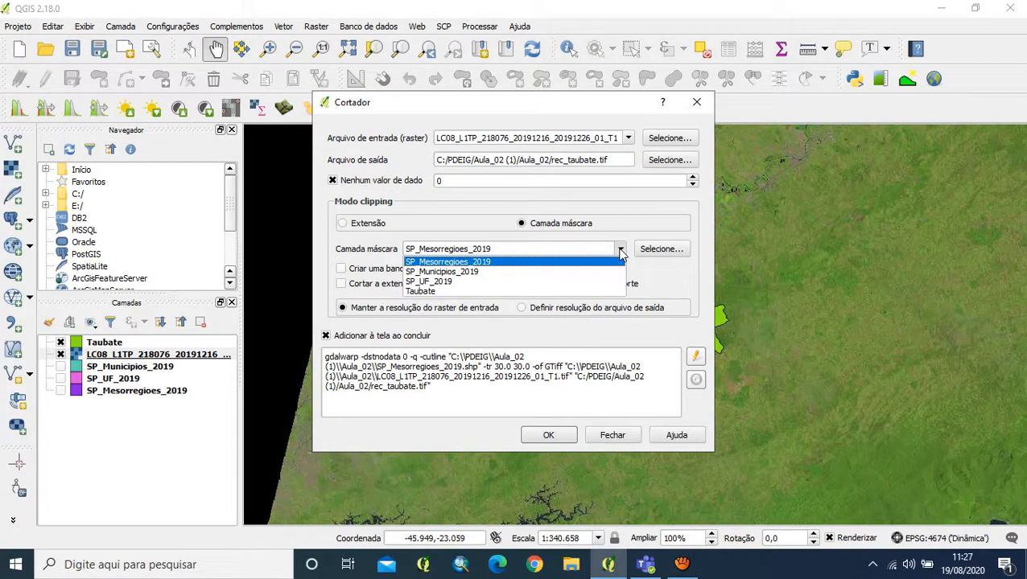
{"action": "left_click", "coordinate": [436, 295]}
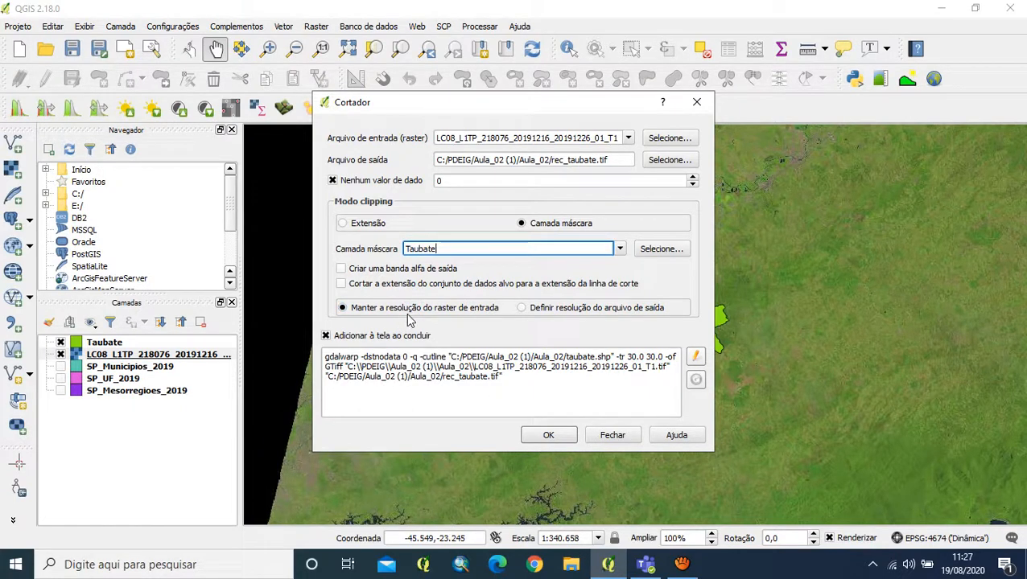
- Run the mask clip of the Landsat raster and close the clipper once it has finished
{"action": "left_click", "coordinate": [548, 436]}
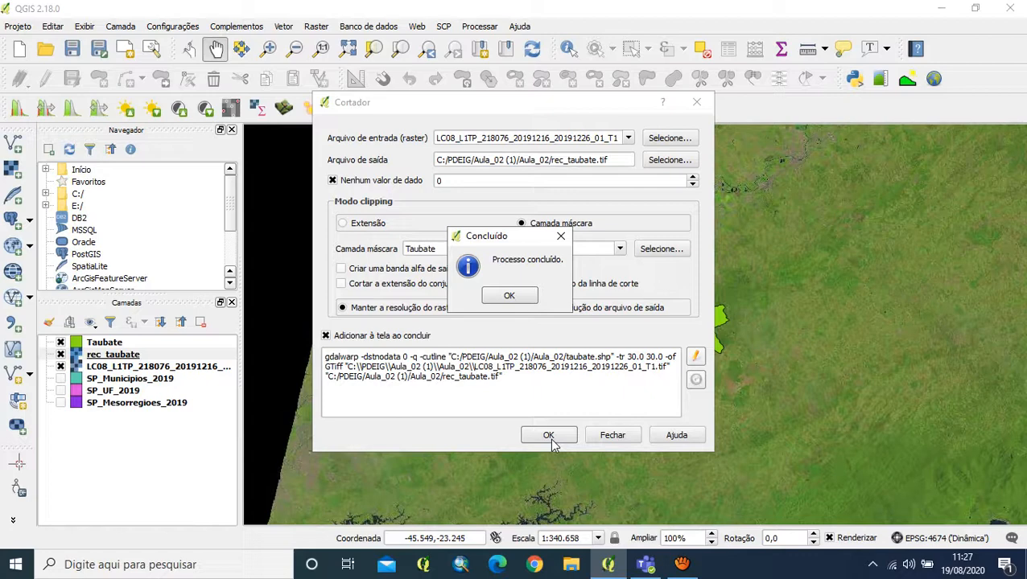
{"action": "left_click", "coordinate": [517, 295]}
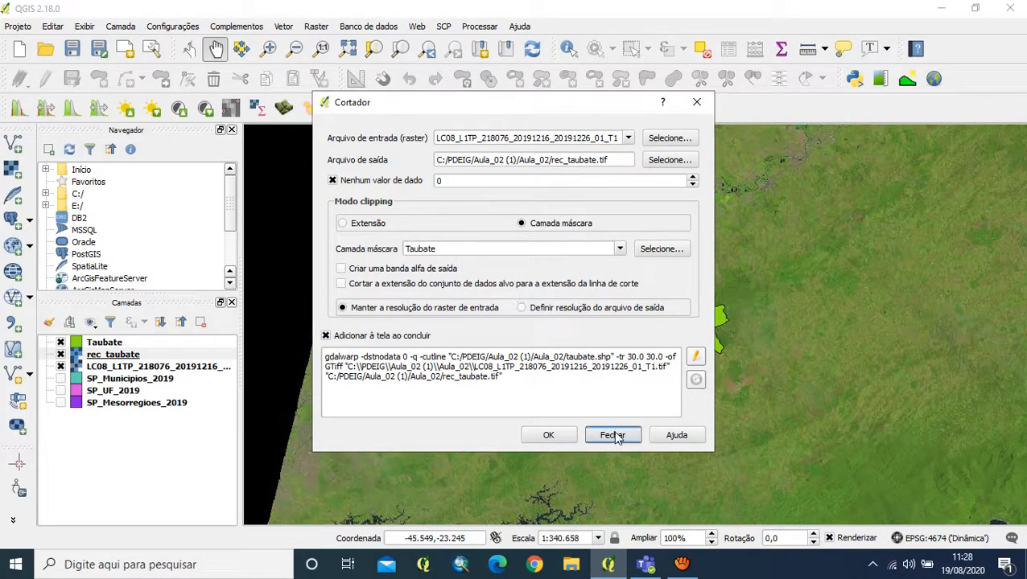
{"action": "left_click", "coordinate": [613, 435]}
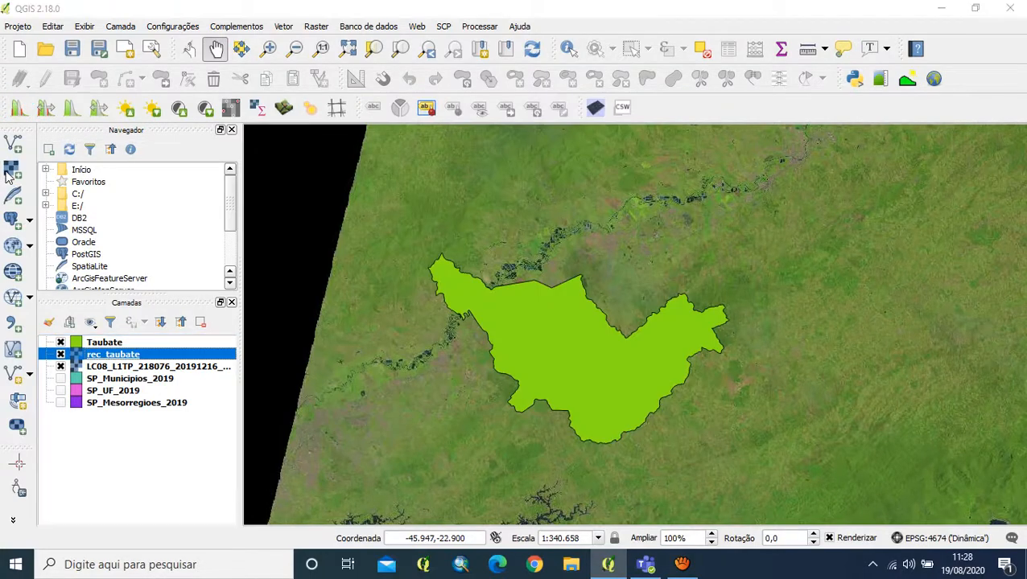
{"action": "left_click", "coordinate": [11, 171]}
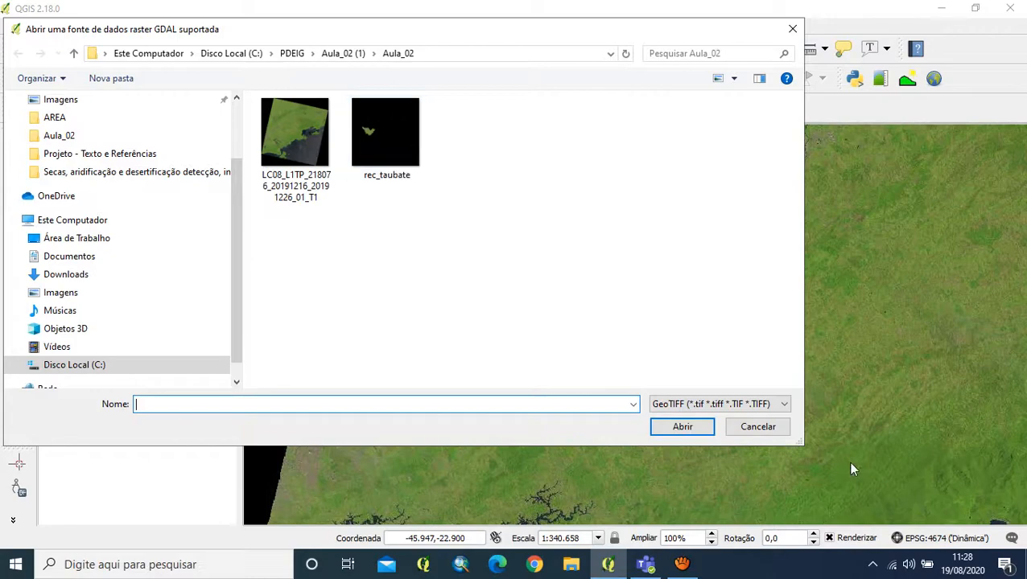
{"action": "left_click", "coordinate": [757, 426]}
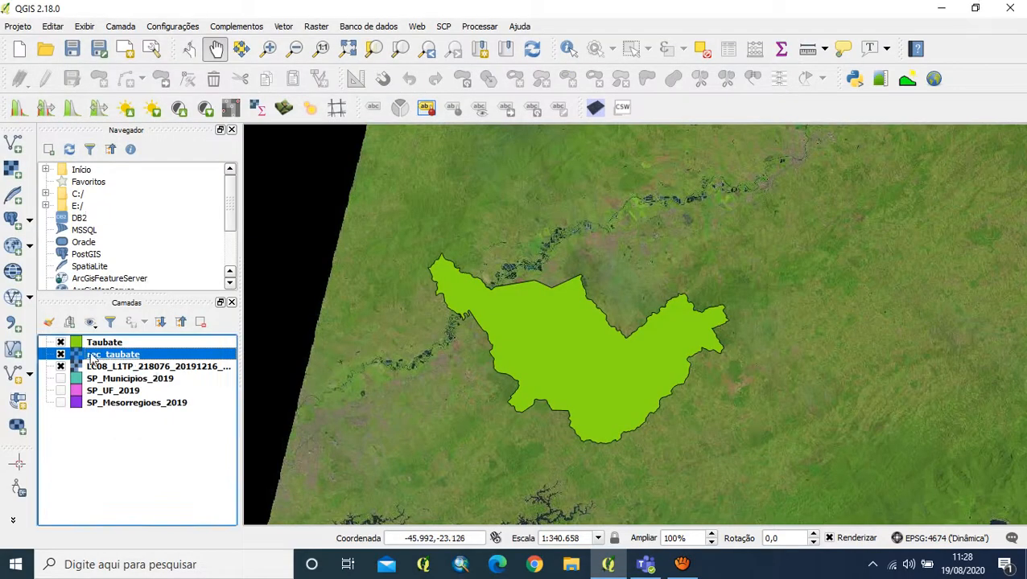
- Hide the Taubate and original LC08 layers so only the clipped rec_taubate raster is displayed
{"action": "left_click", "coordinate": [60, 343]}
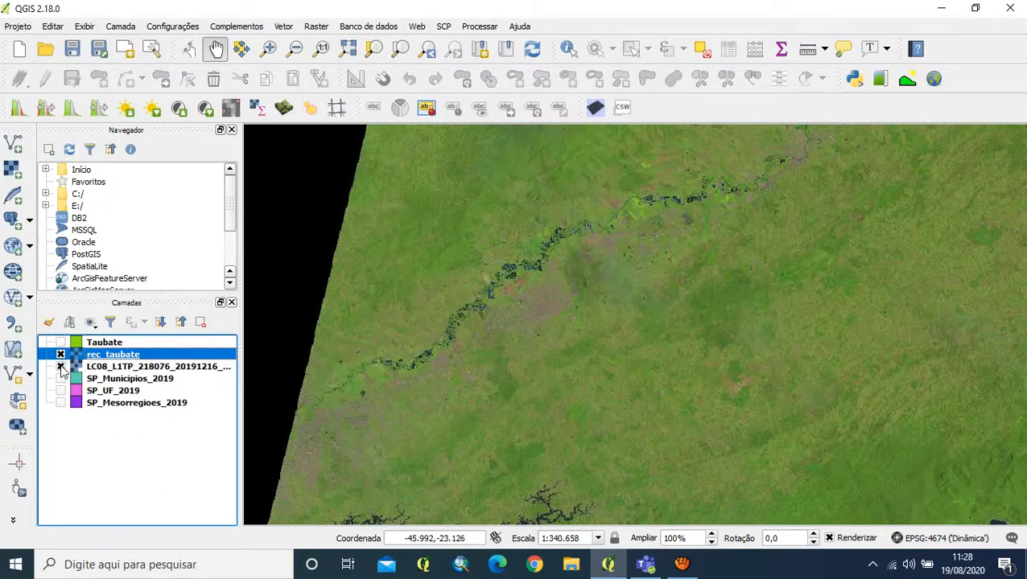
{"action": "left_click", "coordinate": [61, 366]}
{"action": "scroll", "coordinate": [544, 381], "scroll_direction": "down", "scroll_amount": 1}
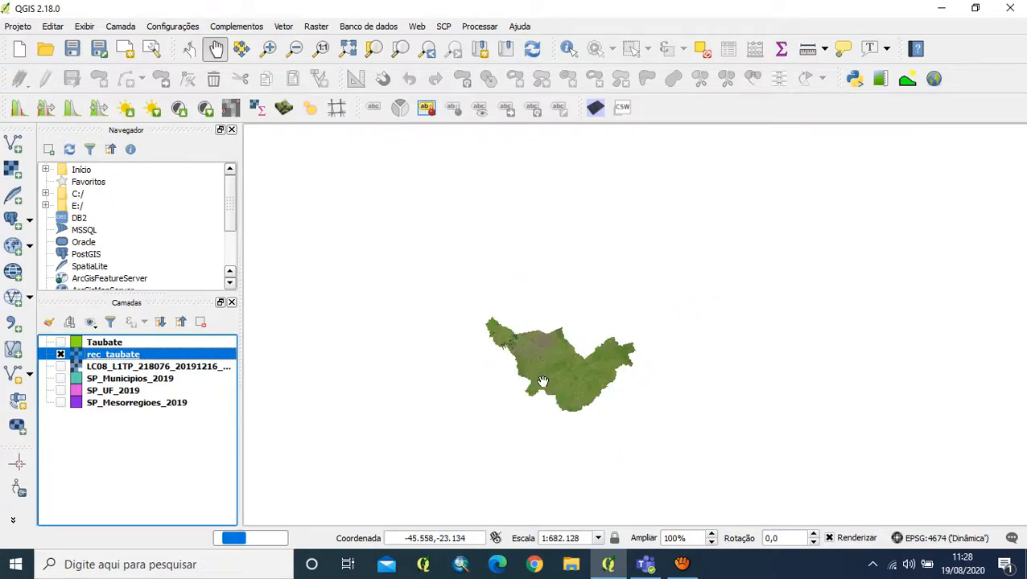
{"action": "scroll", "coordinate": [543, 381], "scroll_direction": "up", "scroll_amount": 2}
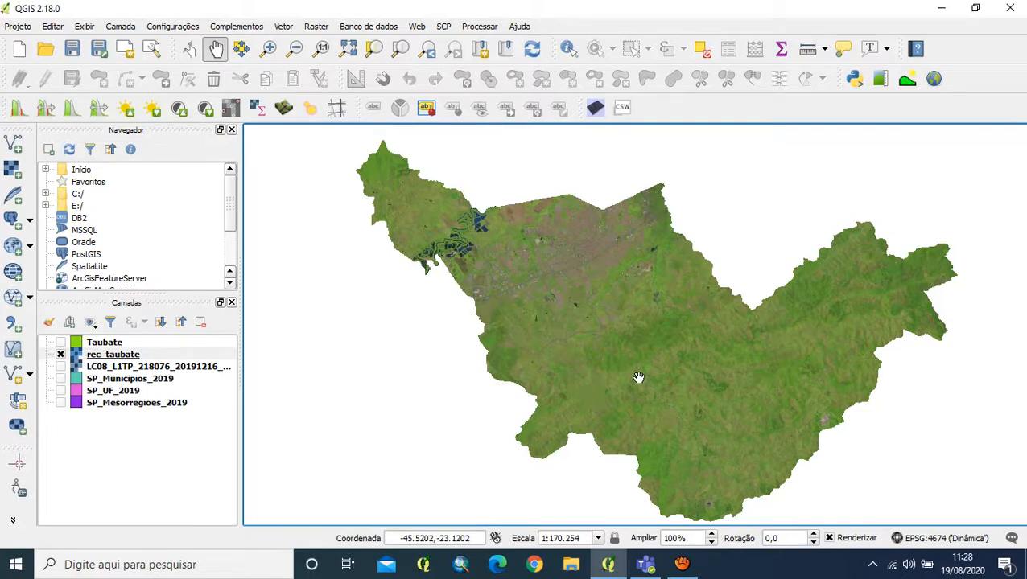
{"action": "scroll", "coordinate": [632, 381], "scroll_direction": "down", "scroll_amount": 1}
- Apply a local contrast stretch to the rec_taubate layer
{"action": "left_click", "coordinate": [96, 357]}
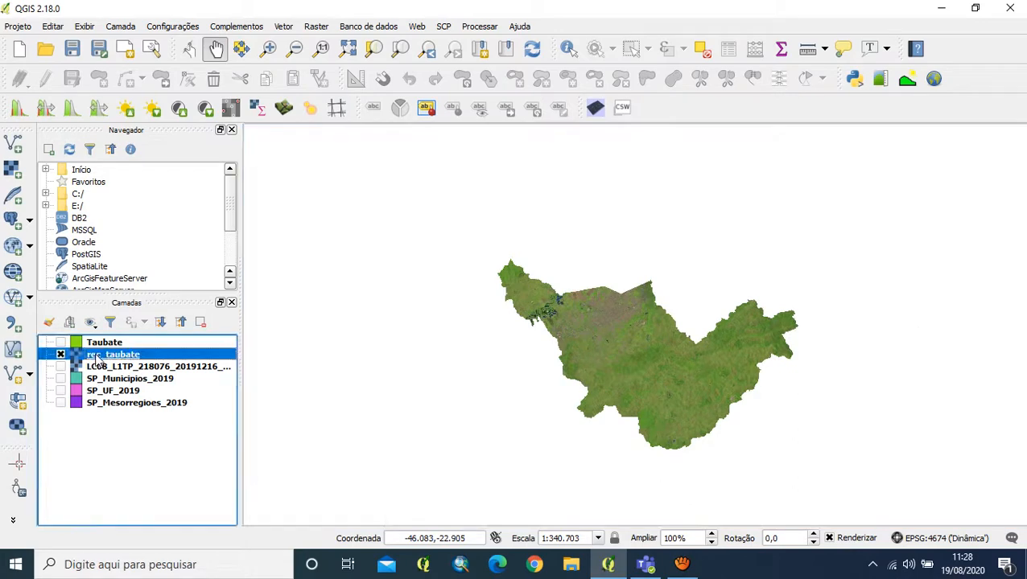
{"action": "left_click", "coordinate": [18, 108]}
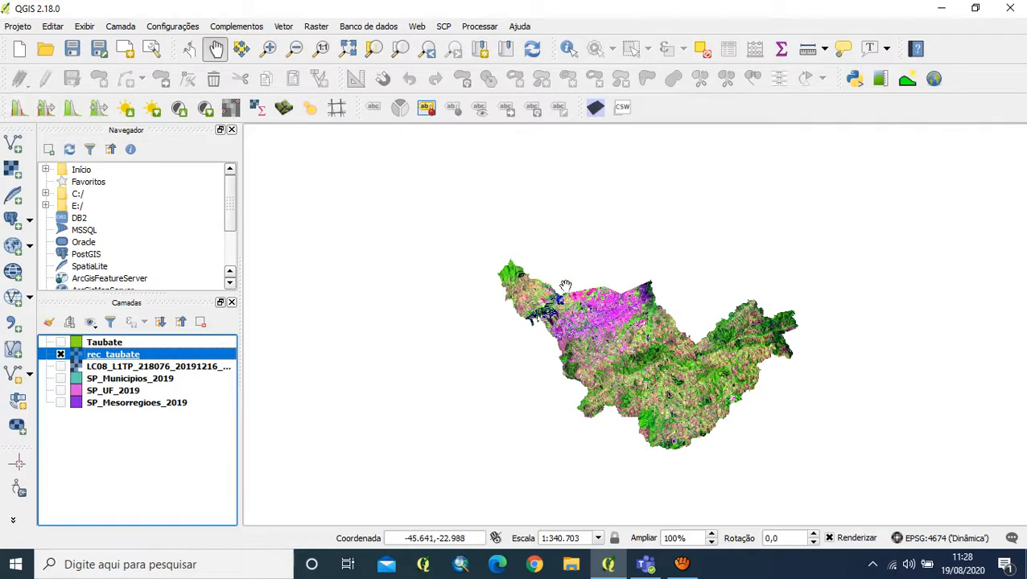
{"action": "left_click_drag", "start_coordinate": [564, 286], "coordinate": [545, 258]}
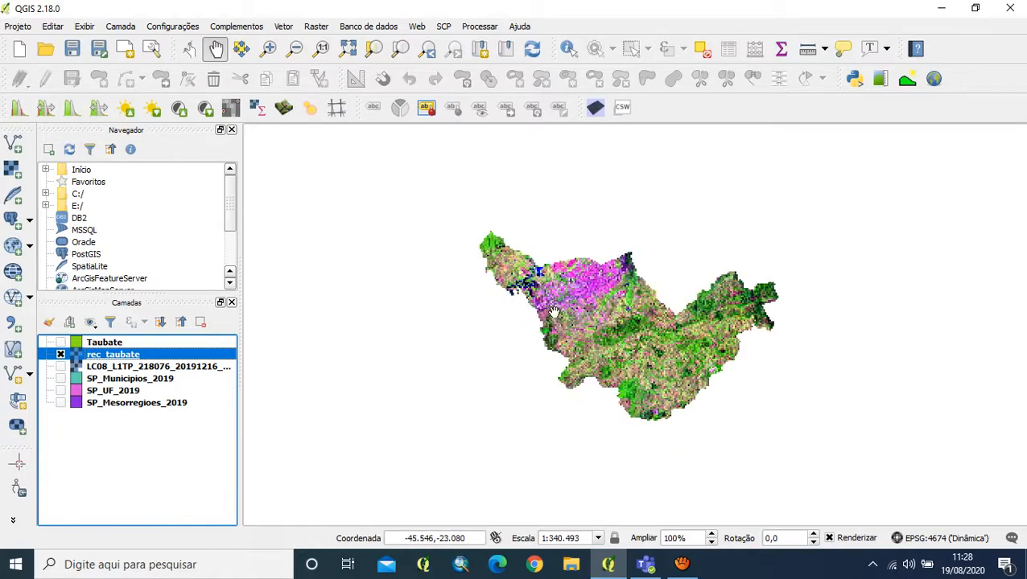
{"action": "scroll", "coordinate": [579, 330], "scroll_direction": "up", "scroll_amount": 1}
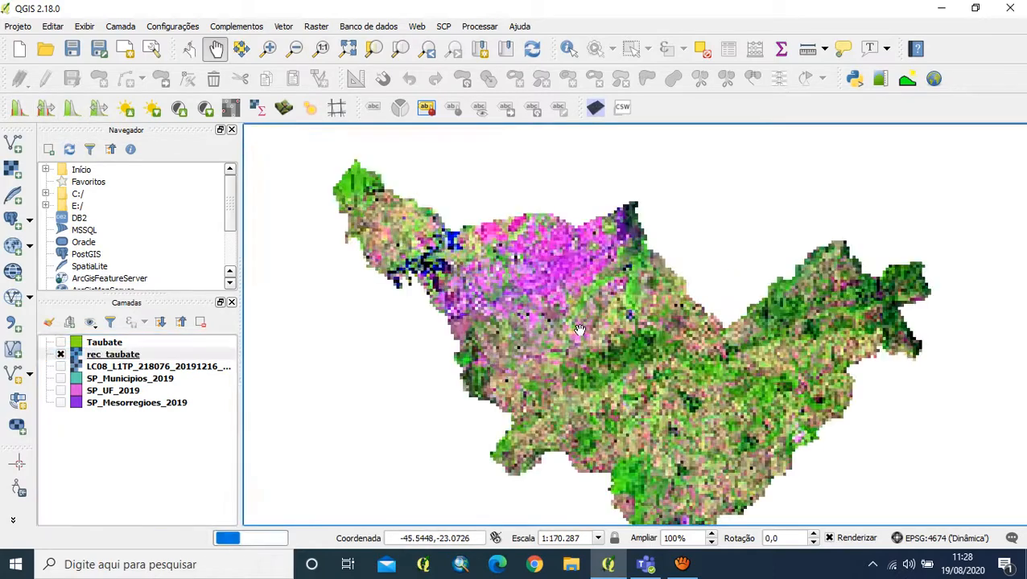
- Examine the enhanced rec_taubate image up close, from the urban area and river to the municipality's outer edges
{"action": "left_click_drag", "start_coordinate": [540, 291], "coordinate": [546, 356]}
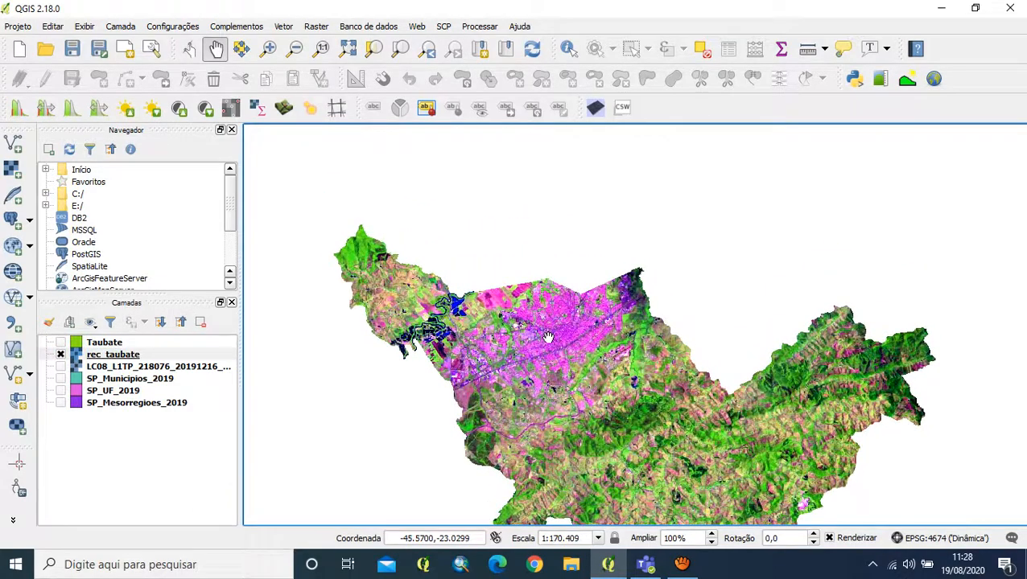
{"action": "scroll", "coordinate": [547, 337], "scroll_direction": "down", "scroll_amount": 1}
{"action": "scroll", "coordinate": [547, 337], "scroll_direction": "up", "scroll_amount": 3}
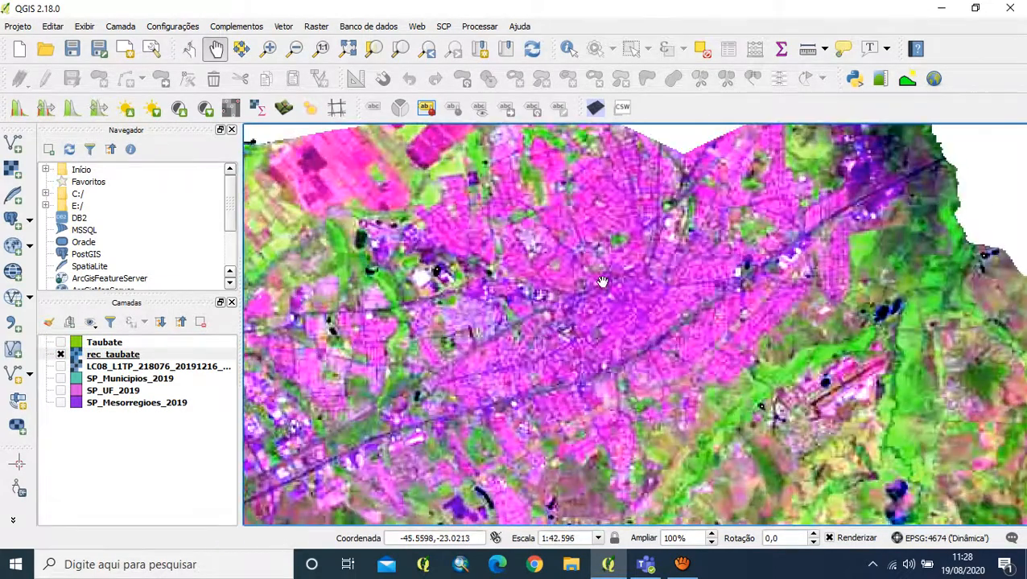
{"action": "scroll", "coordinate": [592, 300], "scroll_direction": "down", "scroll_amount": 1}
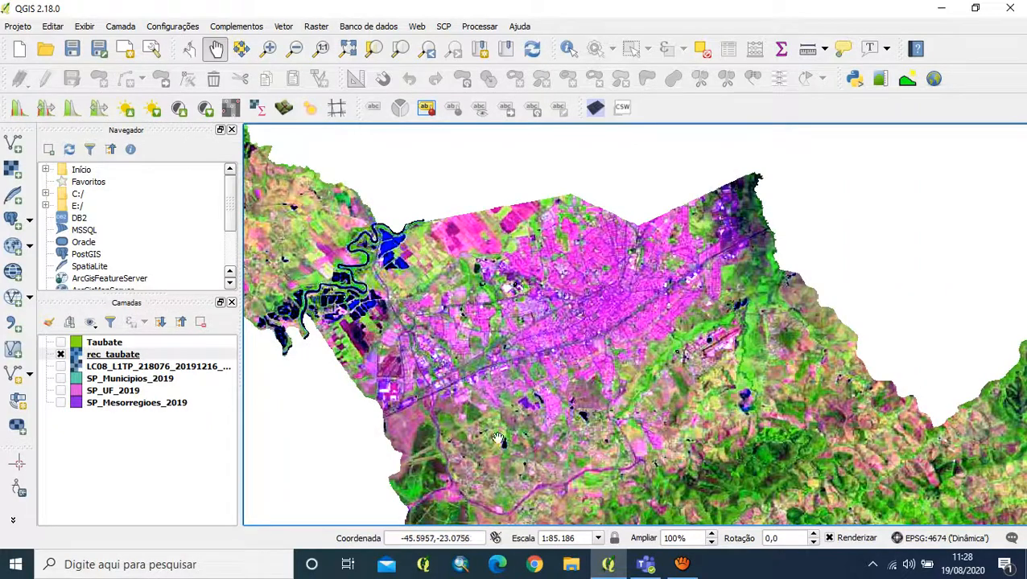
{"action": "left_click_drag", "start_coordinate": [429, 344], "coordinate": [606, 401]}
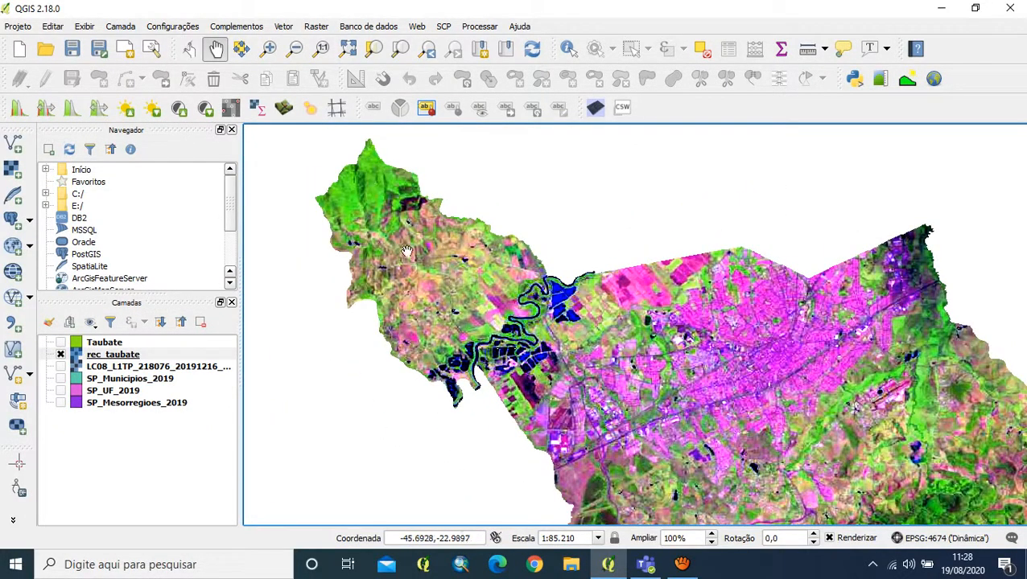
{"action": "left_click_drag", "start_coordinate": [765, 402], "coordinate": [478, 176]}
{"action": "left_click_drag", "start_coordinate": [633, 330], "coordinate": [500, 193]}
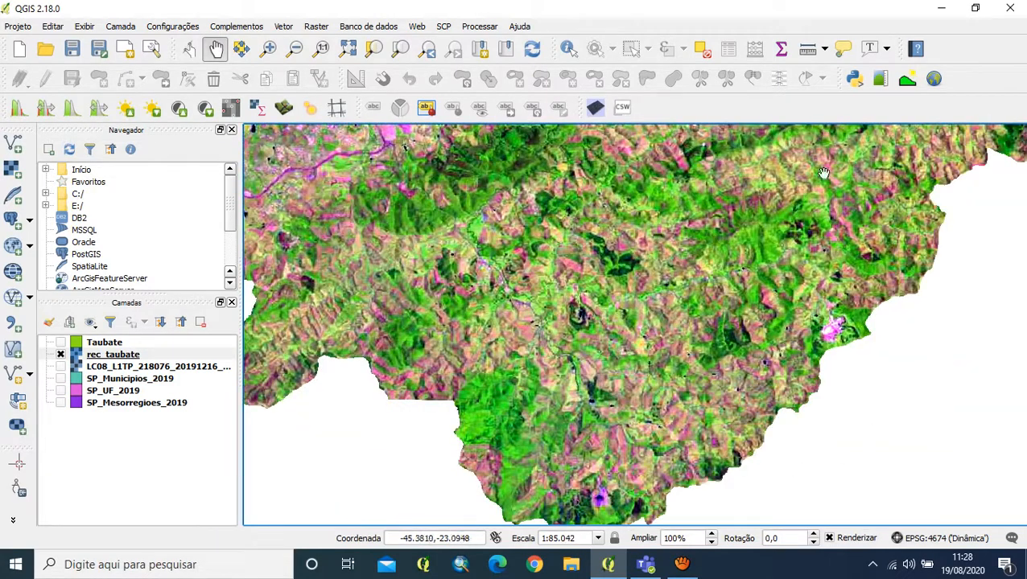
{"action": "left_click_drag", "start_coordinate": [341, 233], "coordinate": [739, 438]}
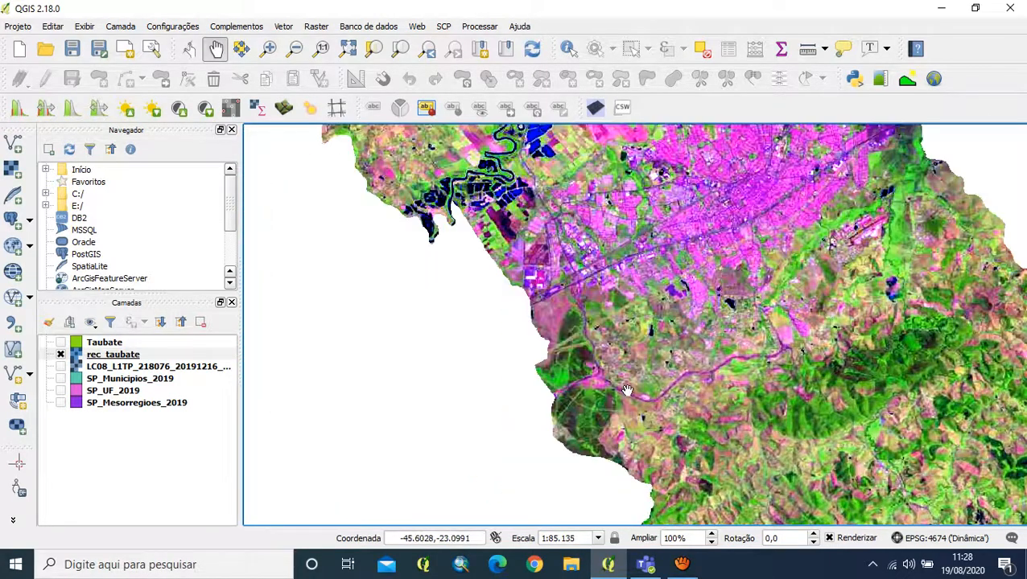
{"action": "scroll", "coordinate": [627, 391], "scroll_direction": "down", "scroll_amount": 1}
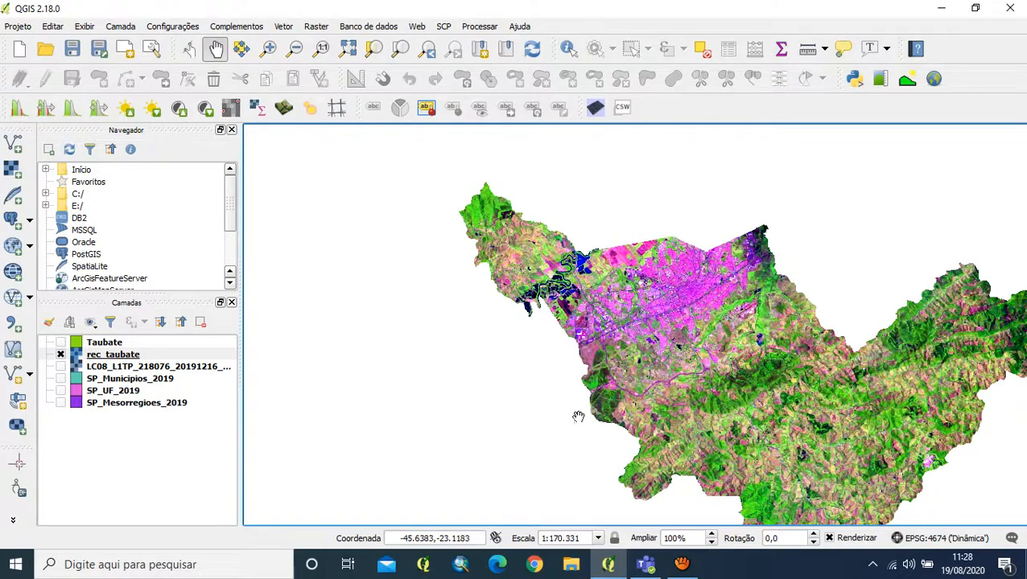
{"action": "left_click_drag", "start_coordinate": [695, 347], "coordinate": [557, 293]}
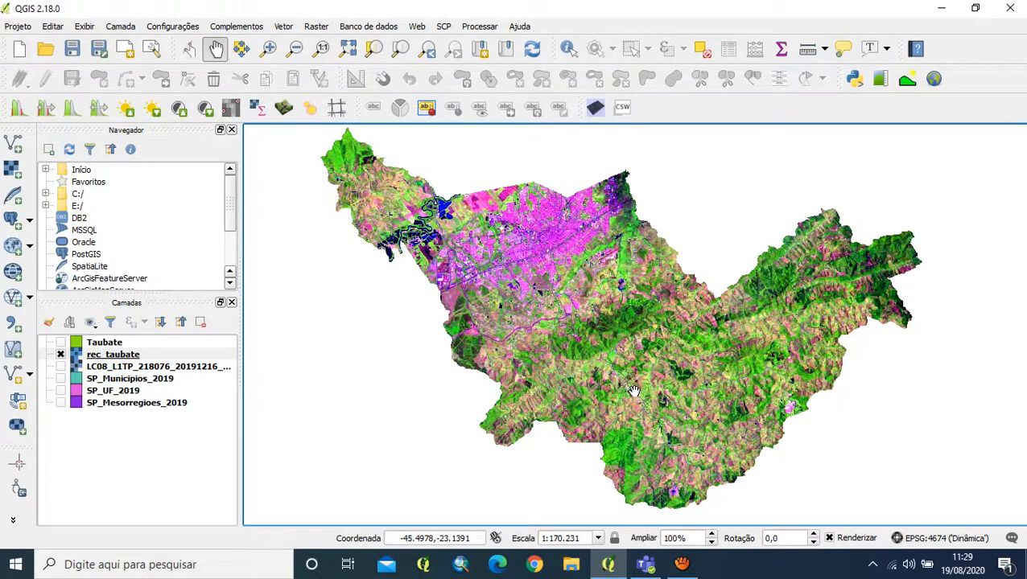
{"action": "left_click", "coordinate": [684, 565]}
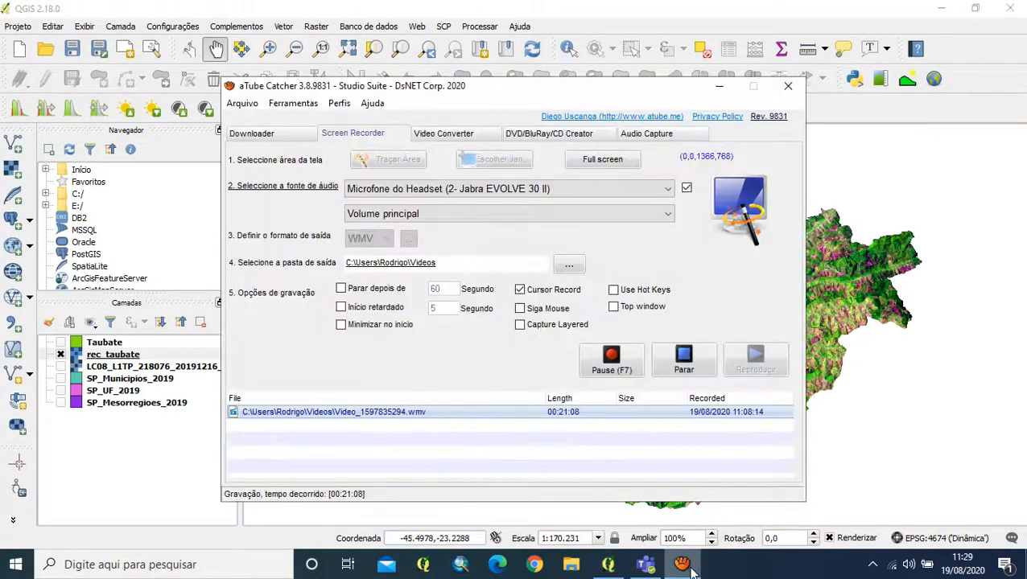